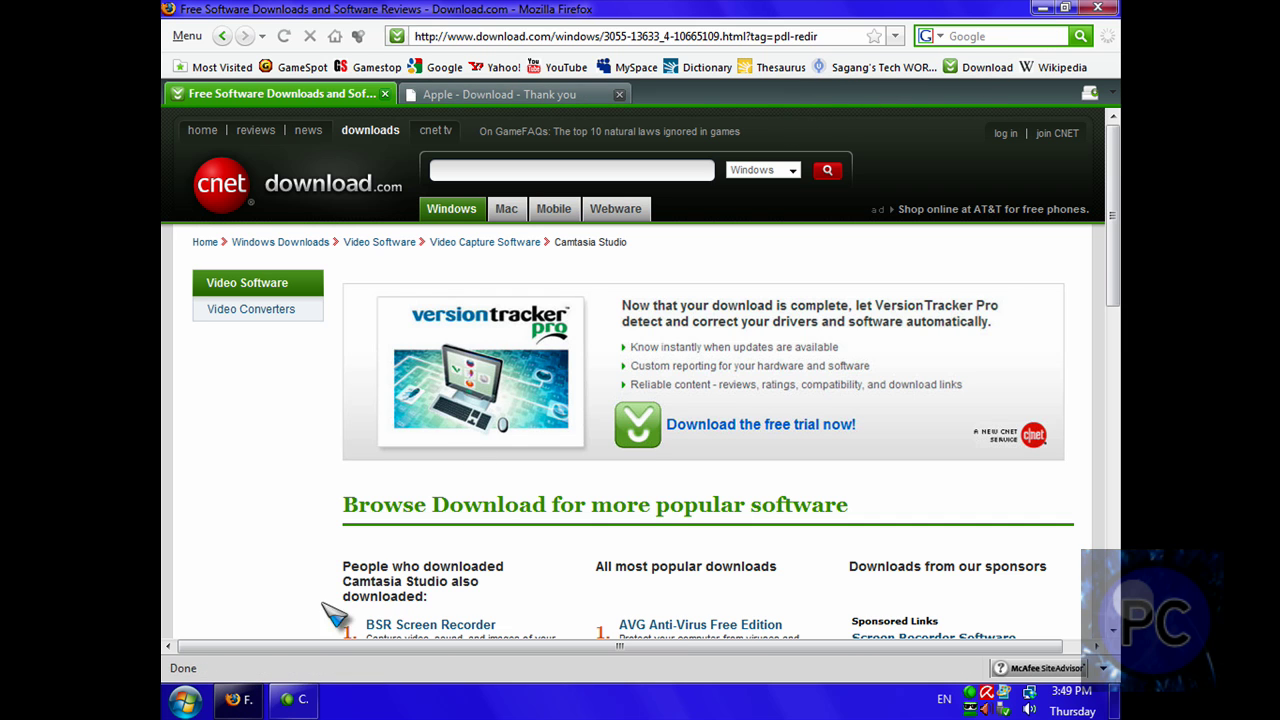
- Minimize the browser to the desktop, then restore the browser window
left_click(1044, 10)
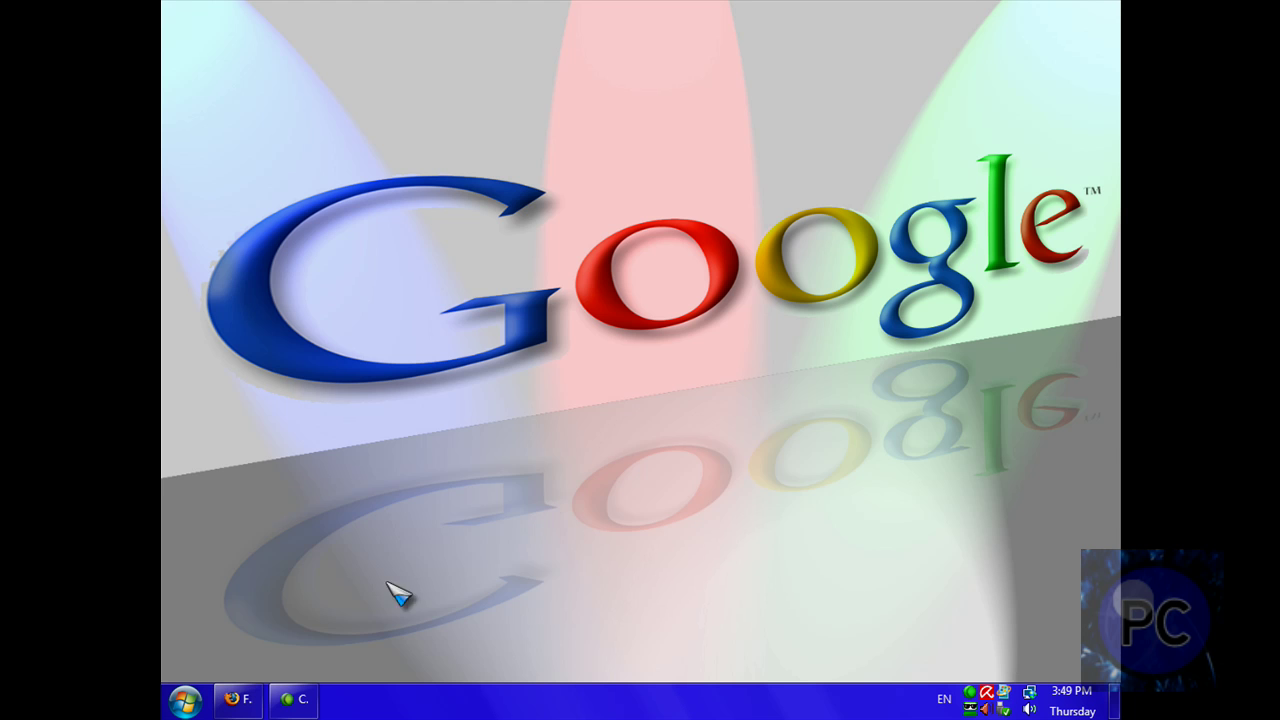
left_click(238, 699)
left_click(185, 702)
left_click(553, 716)
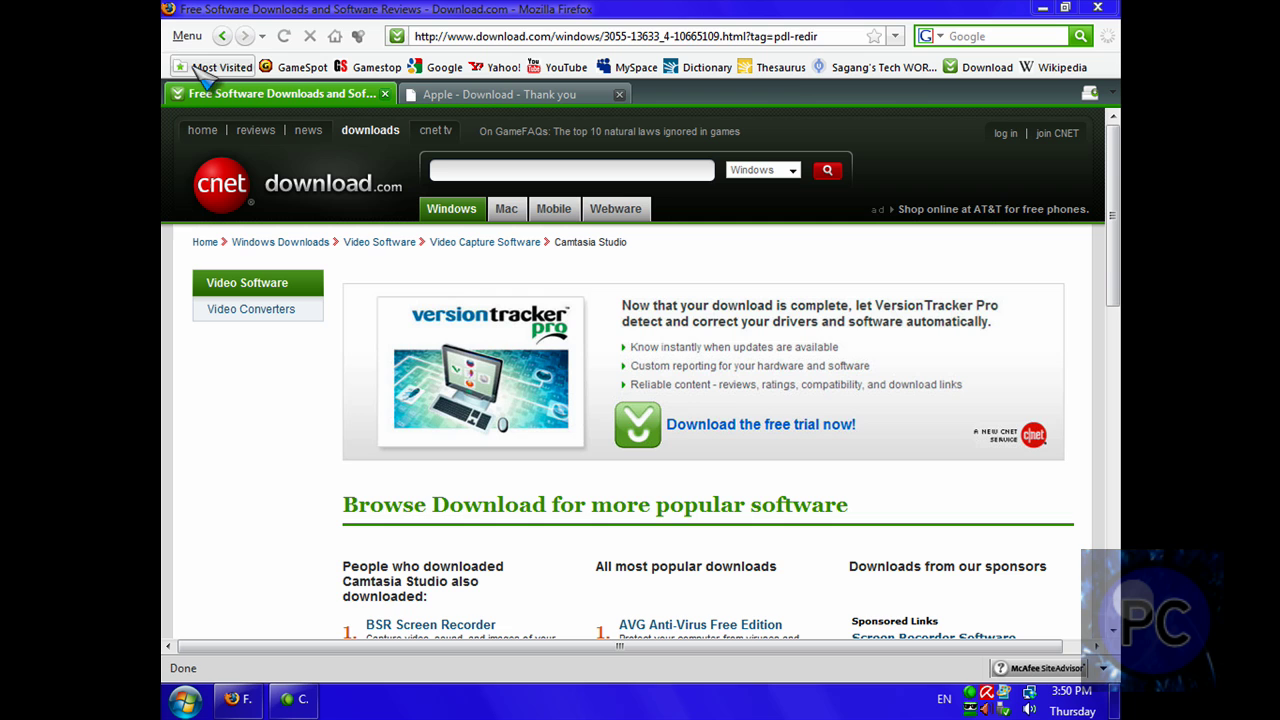
- Go back to the Camtasia Studio 6.0 product page, dismissing the camtasia.msi save prompt
left_click(222, 36)
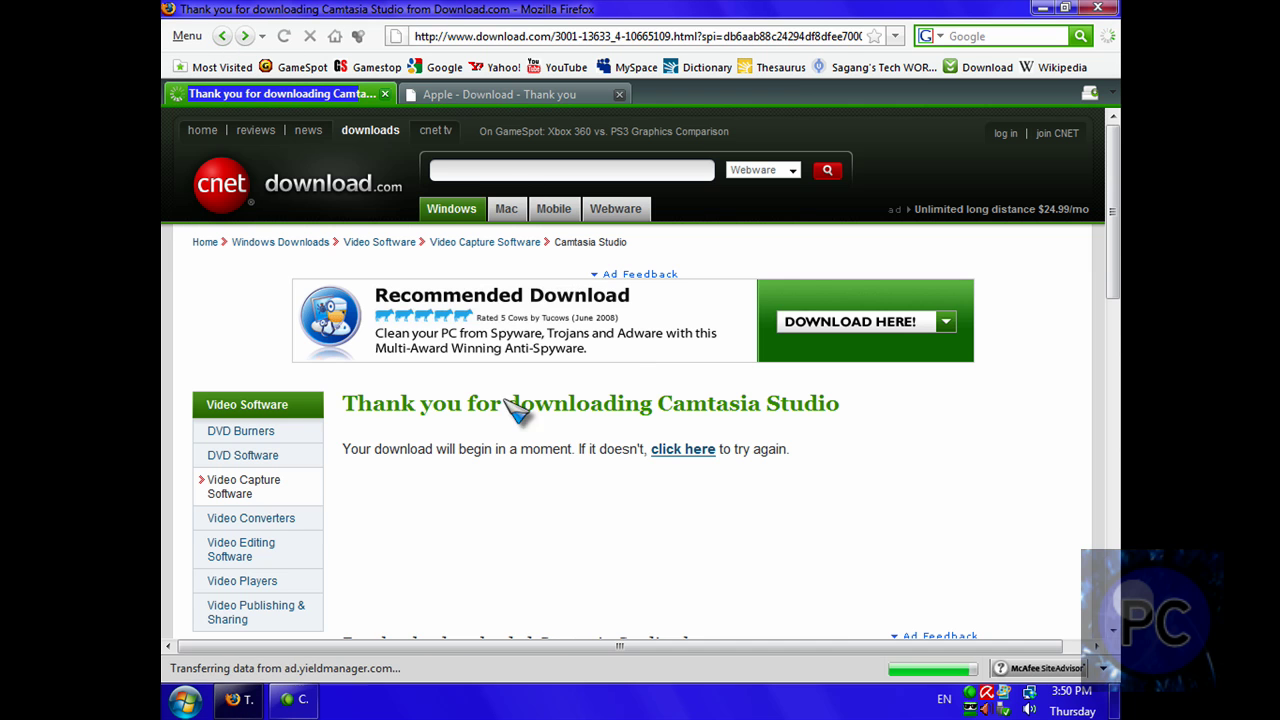
left_click(688, 290)
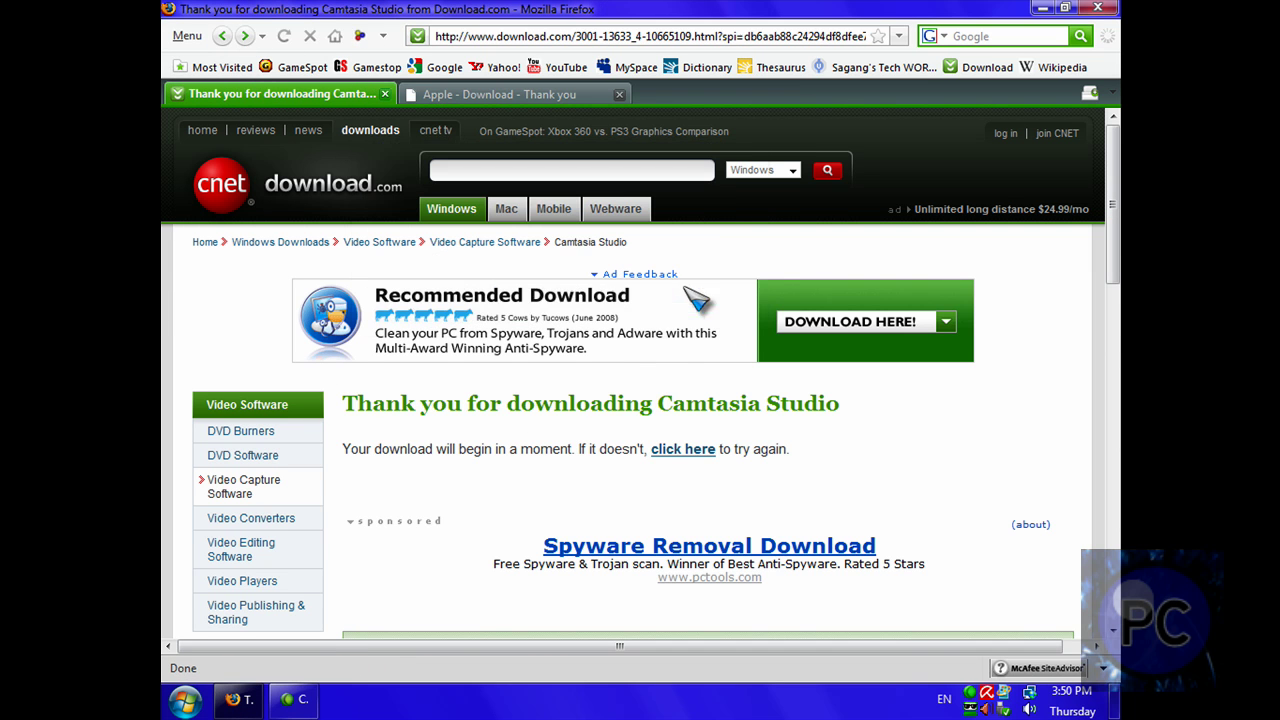
left_click(222, 36)
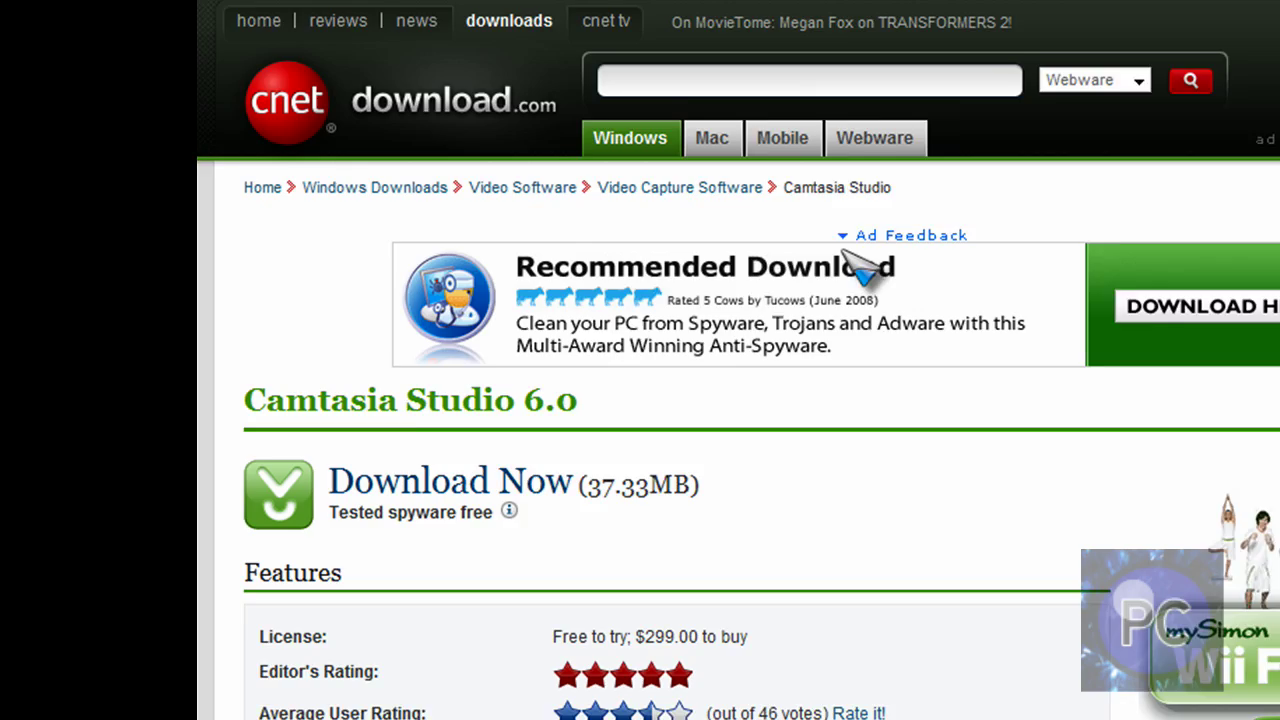
scroll(451, 206, "up", 3)
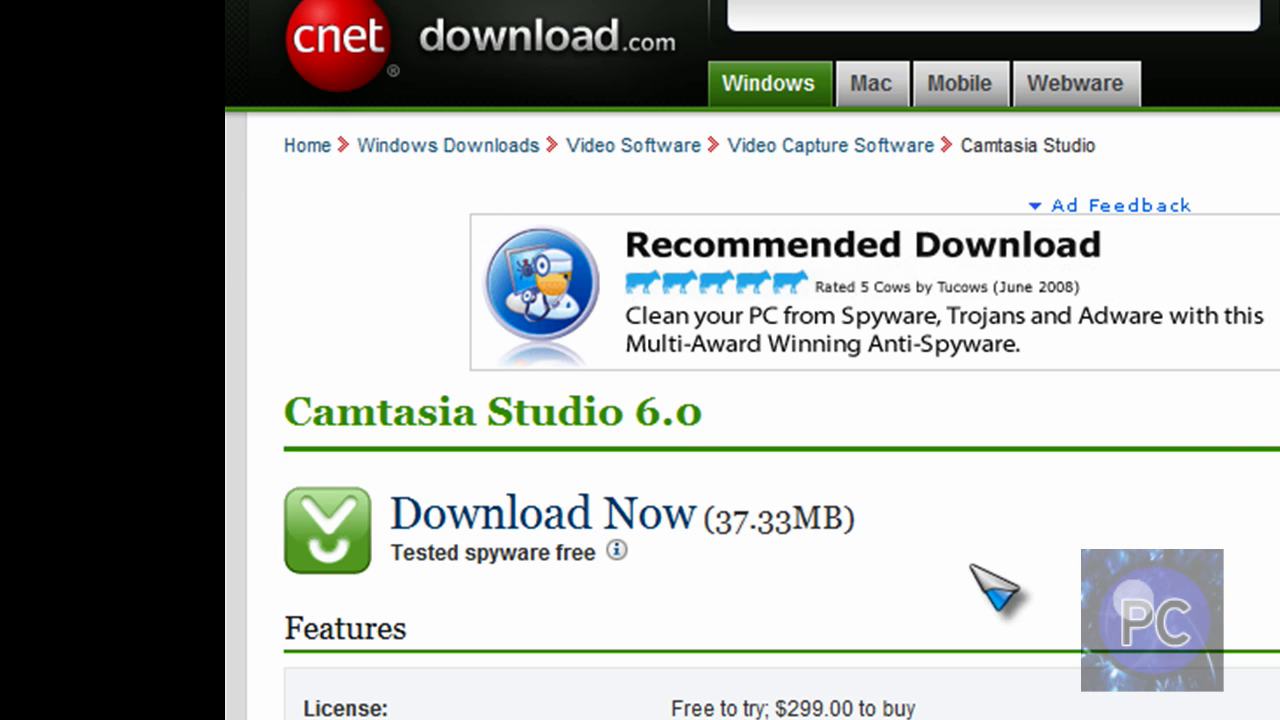
left_click_drag(970, 566, 1157, 614)
left_click_drag(715, 412, 300, 414)
left_click(820, 472)
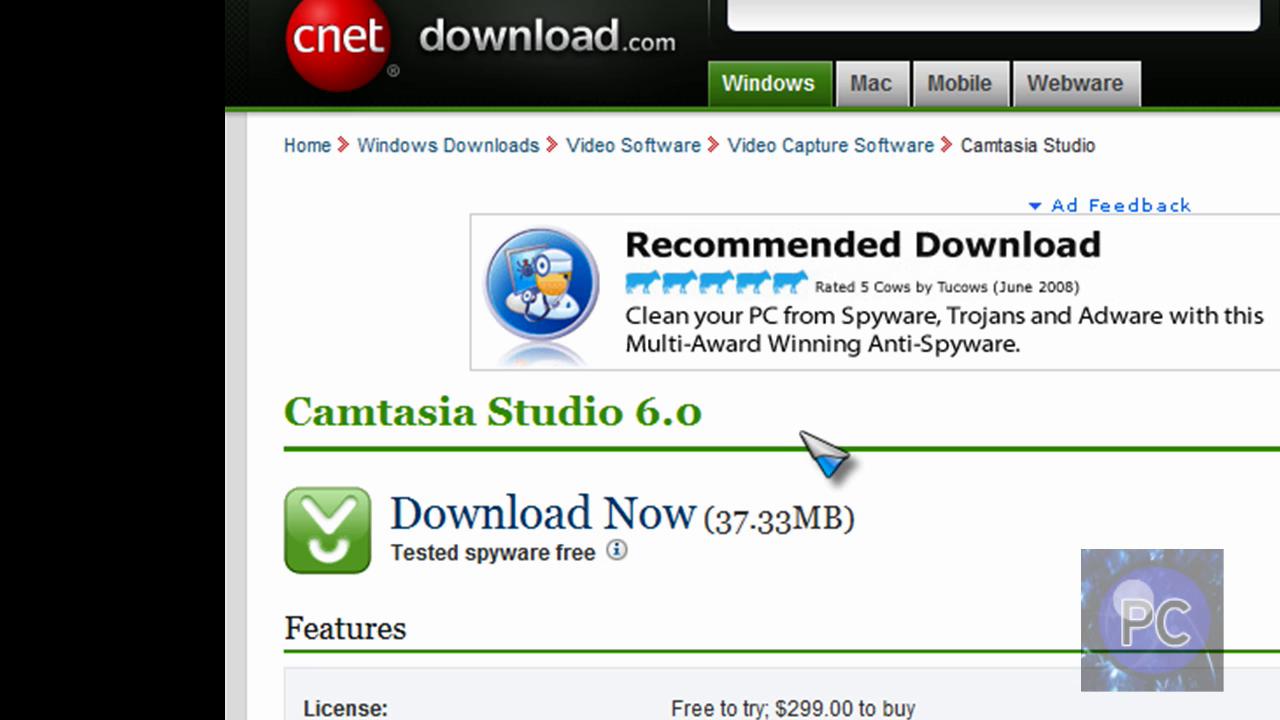
- Request the Camtasia Studio download again and close the camtasia.msi save prompt
scroll(514, 423, "down", 2)
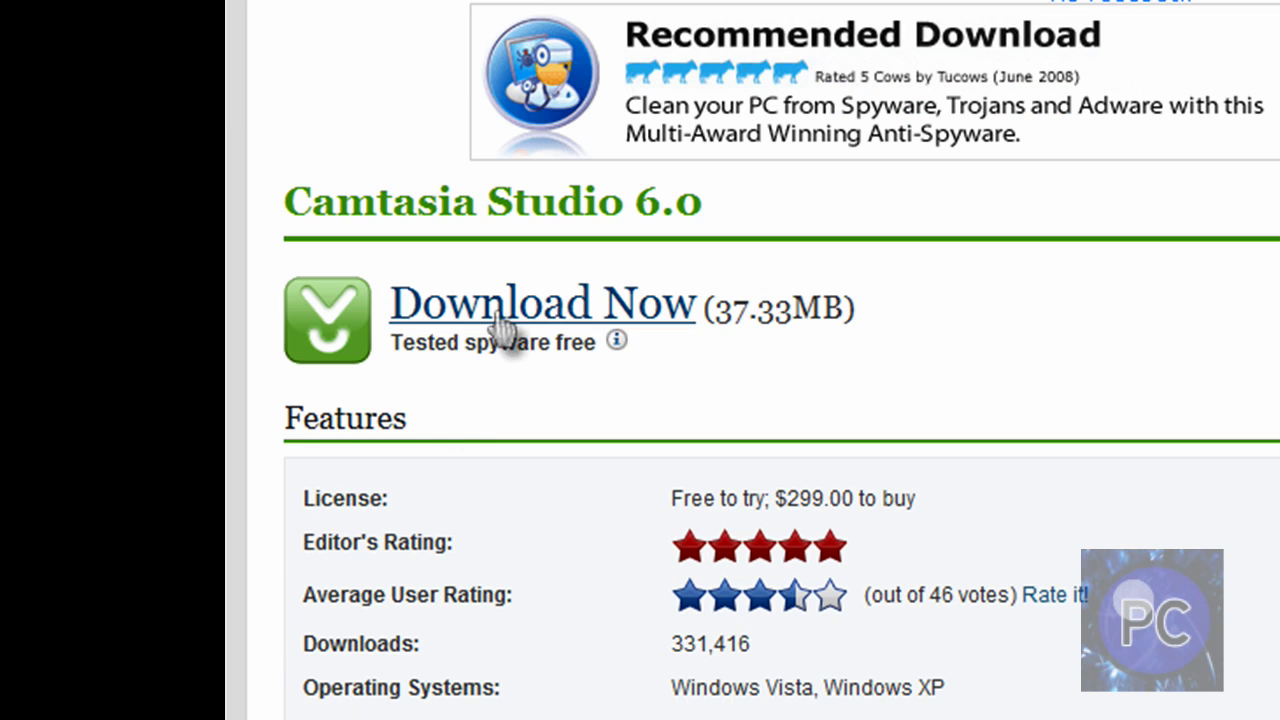
scroll(500, 331, "down", 2)
scroll(470, 390, "down", 4)
scroll(457, 386, "up", 6)
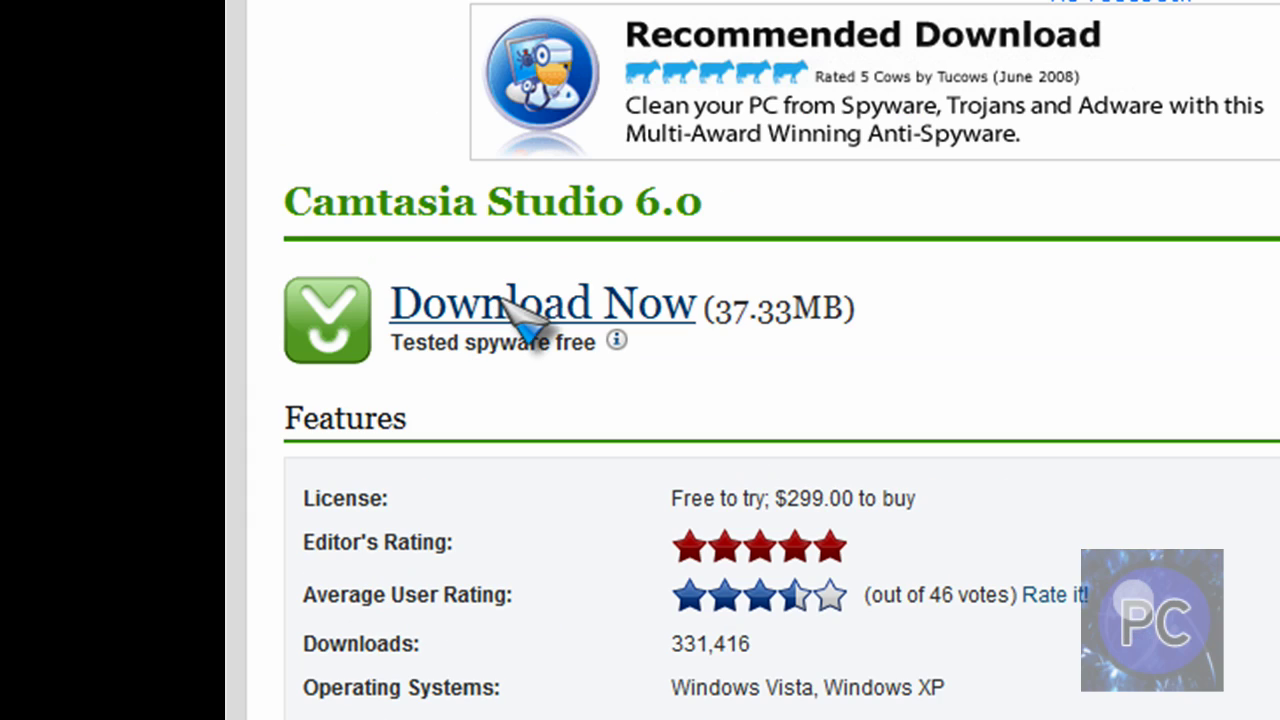
left_click(663, 309)
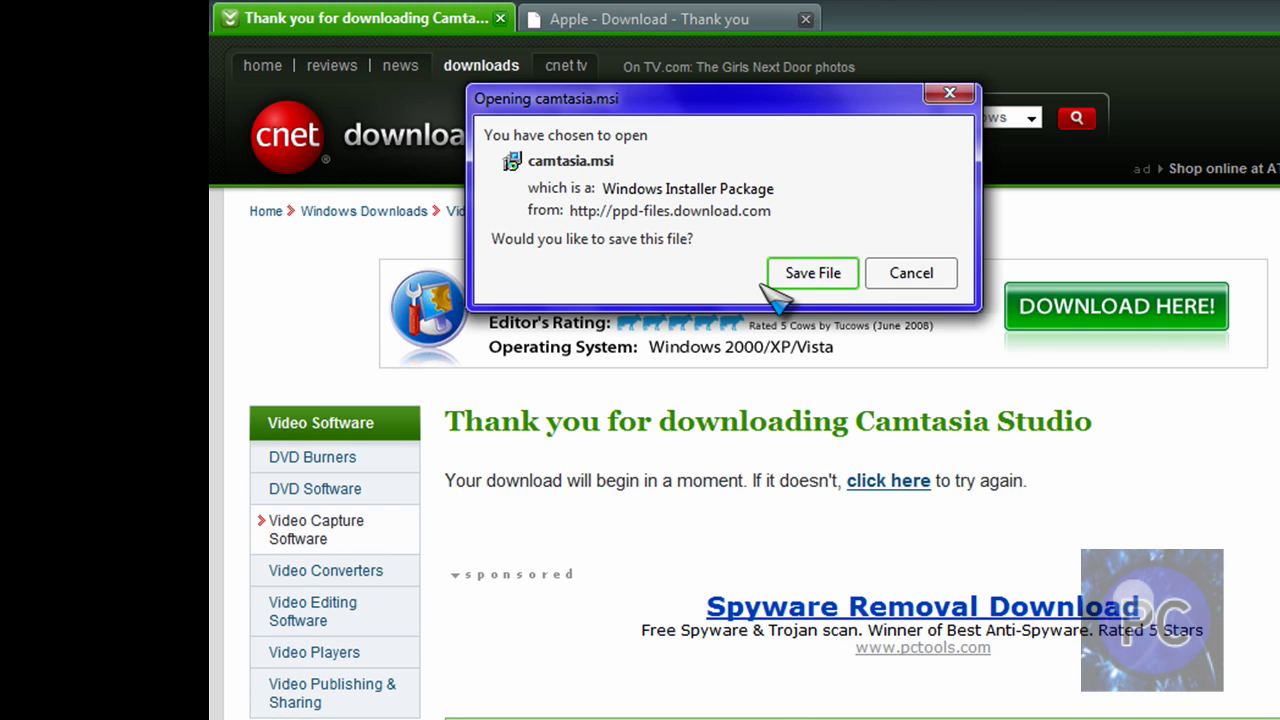
left_click_drag(810, 98, 900, 240)
left_click(1057, 205)
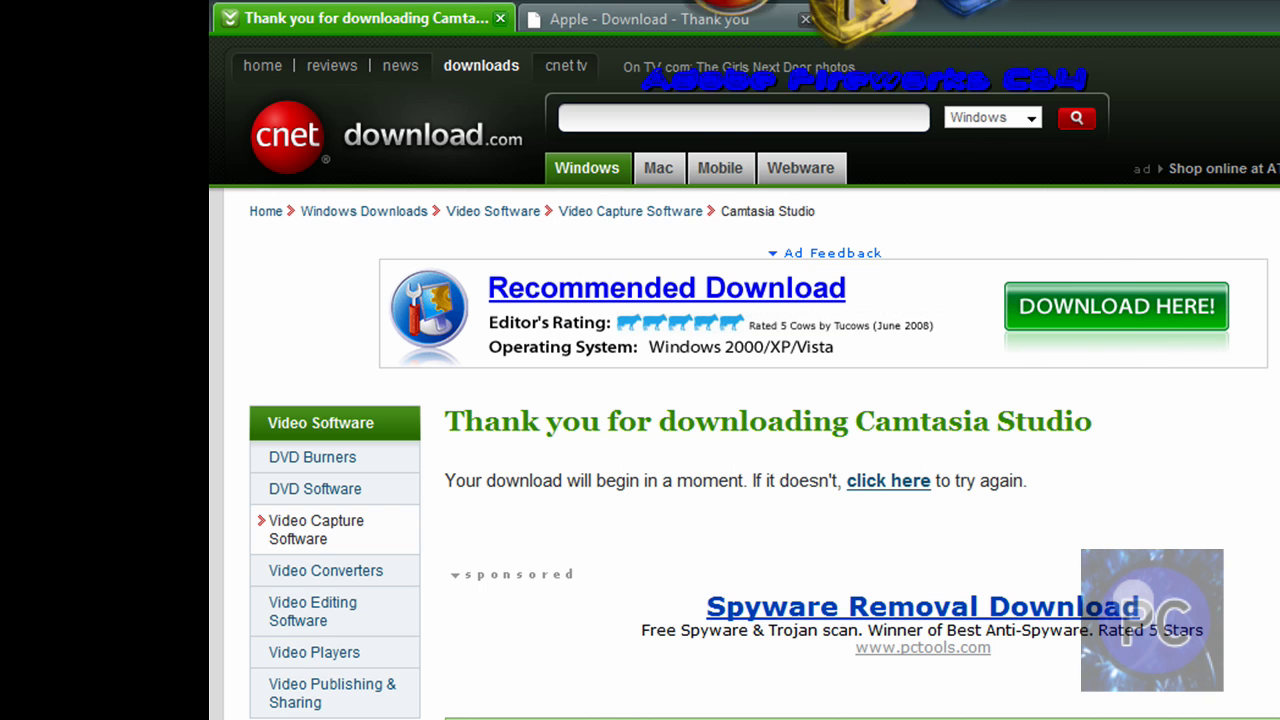
- Return to the QuickTime player search results and open Apple's QuickTime download page
left_click(713, 30)
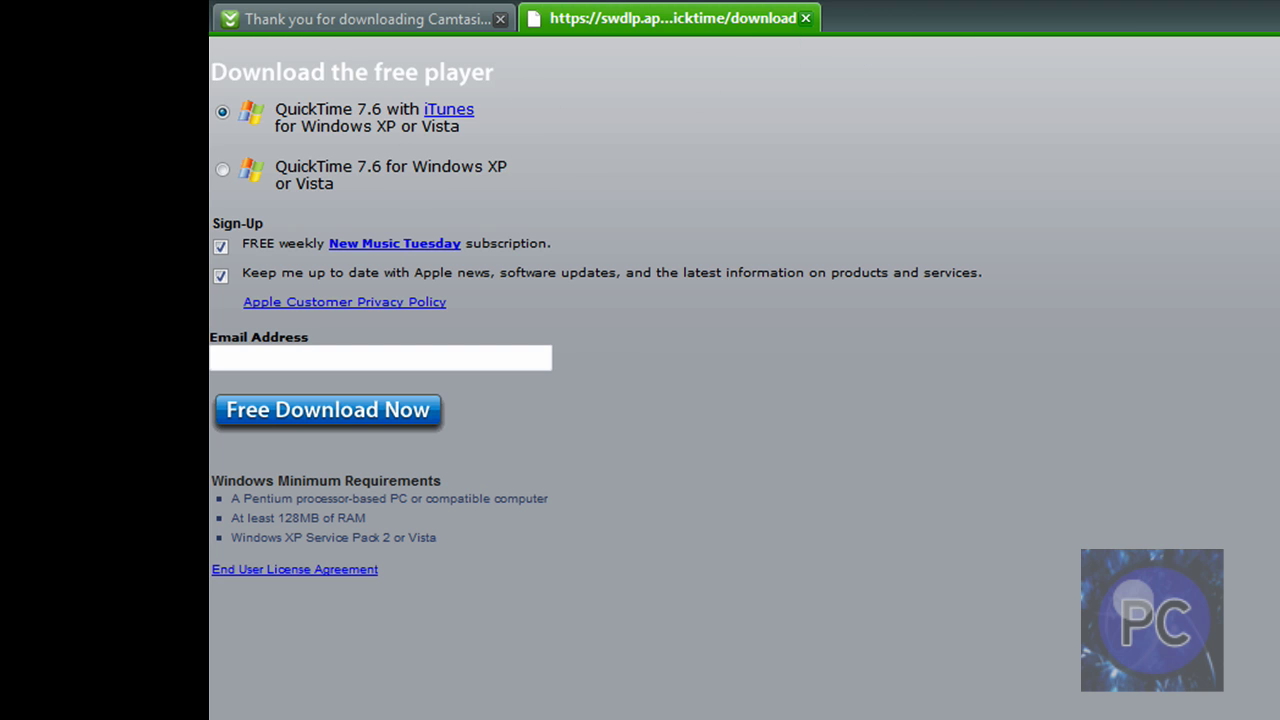
left_click(451, 80)
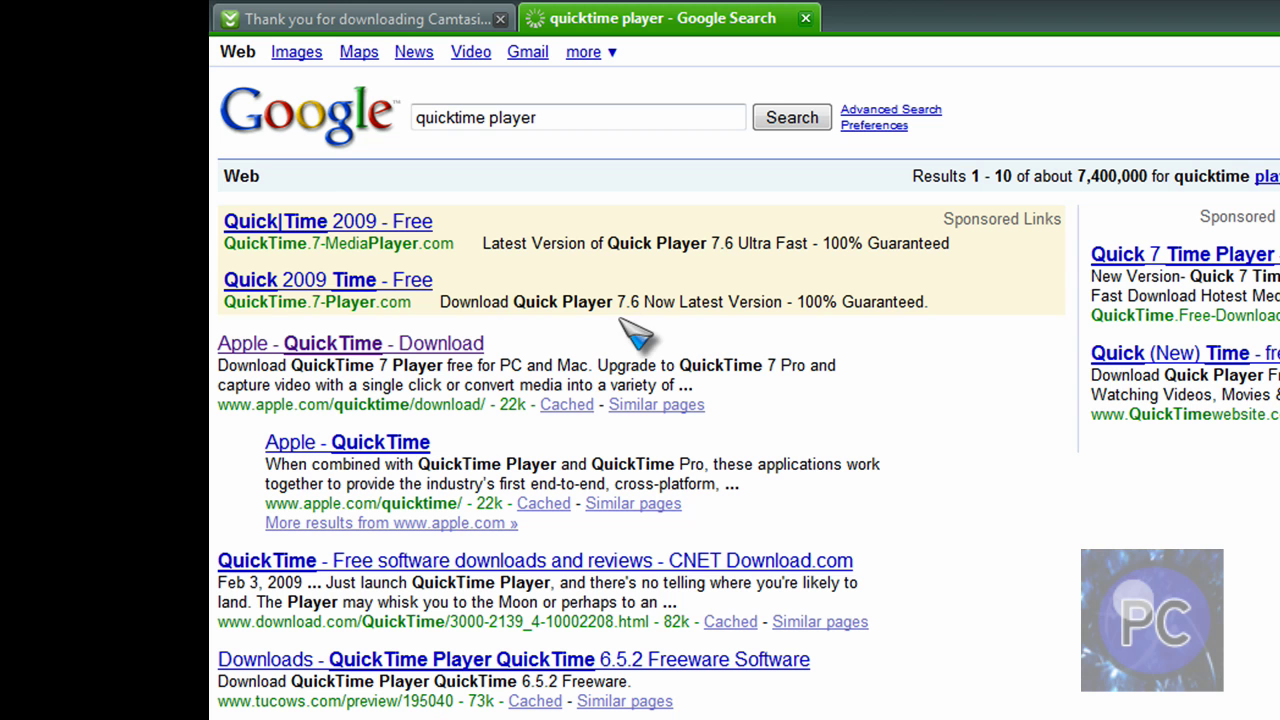
left_click(386, 342)
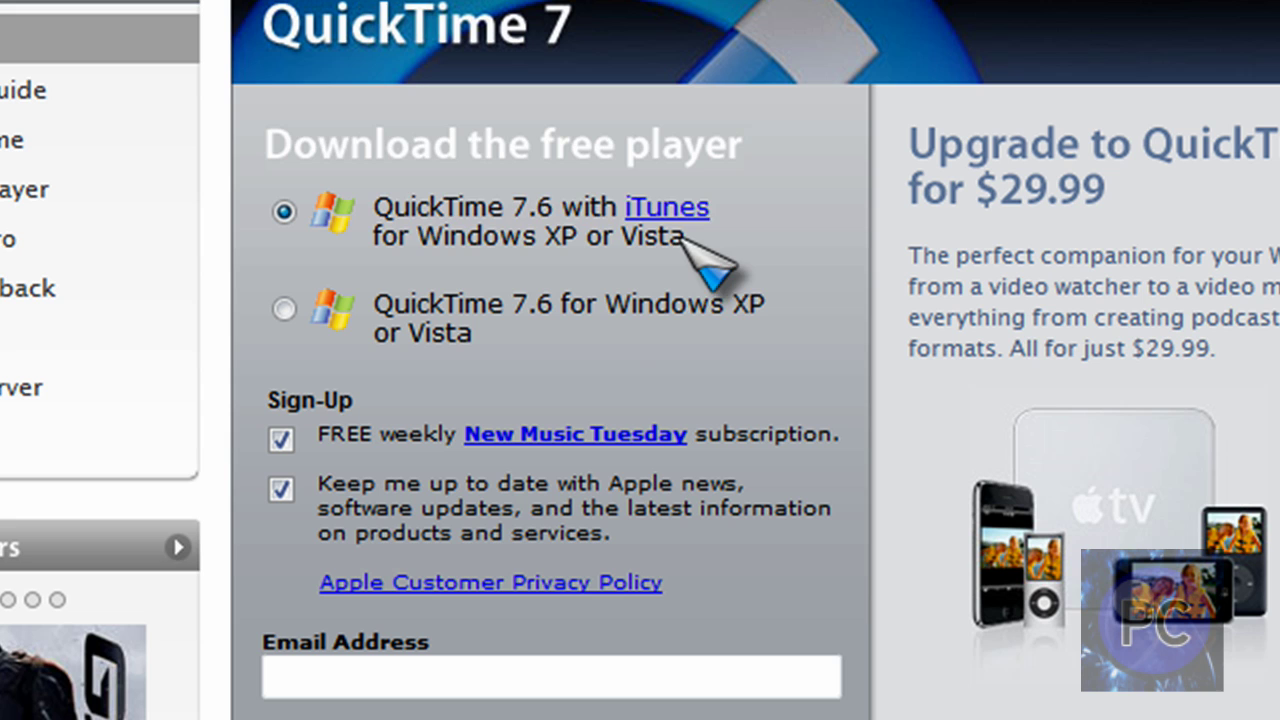
left_click_drag(686, 240, 378, 204)
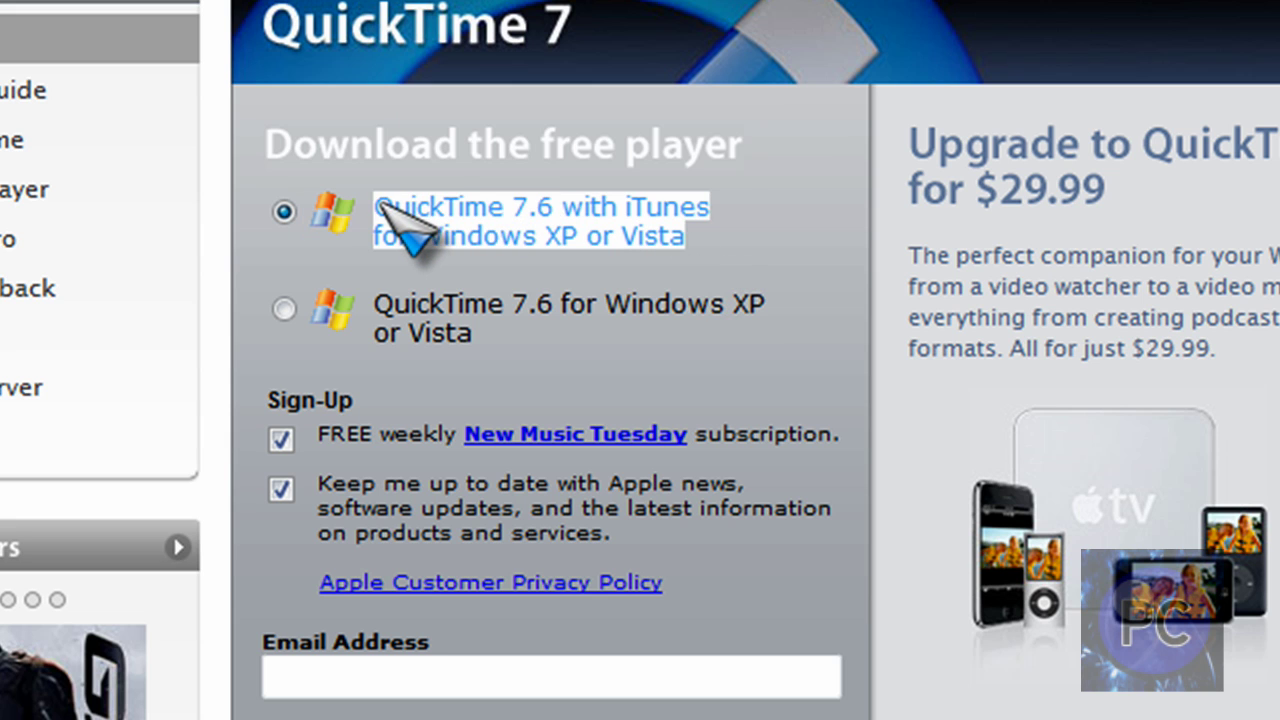
left_click_drag(472, 335, 390, 308)
left_click(480, 328)
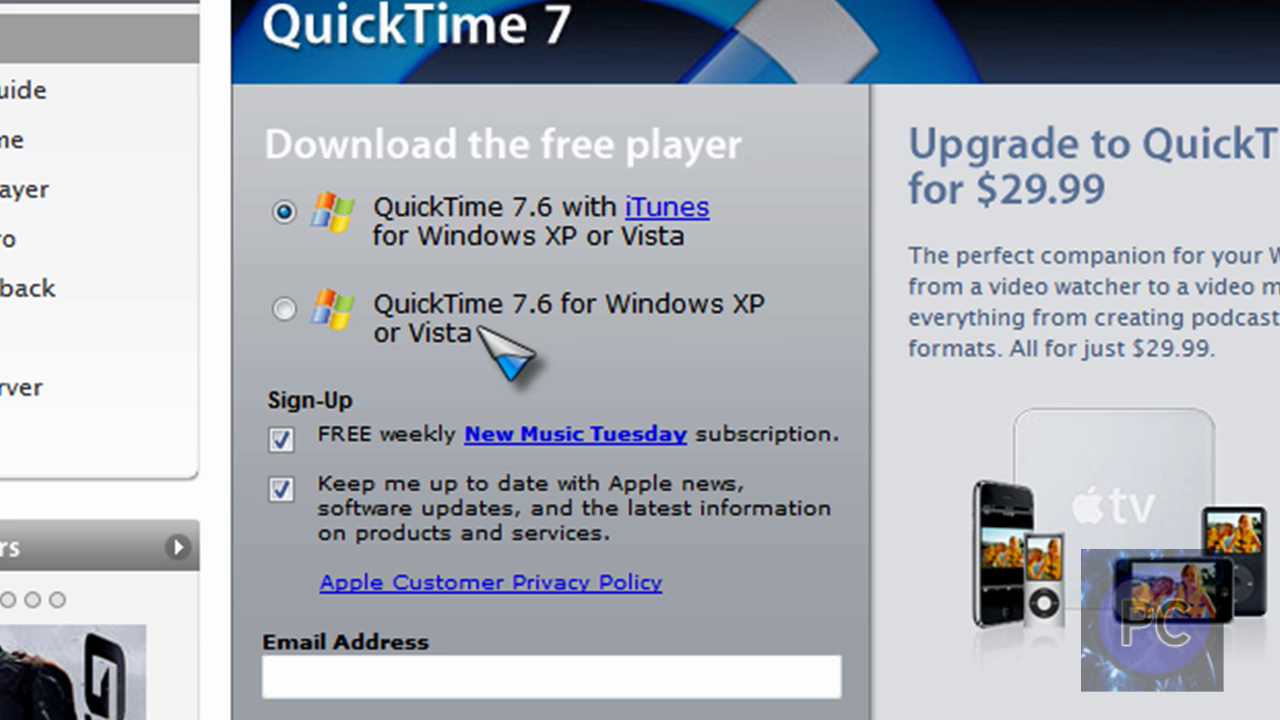
left_click_drag(480, 328, 372, 306)
left_click(466, 337)
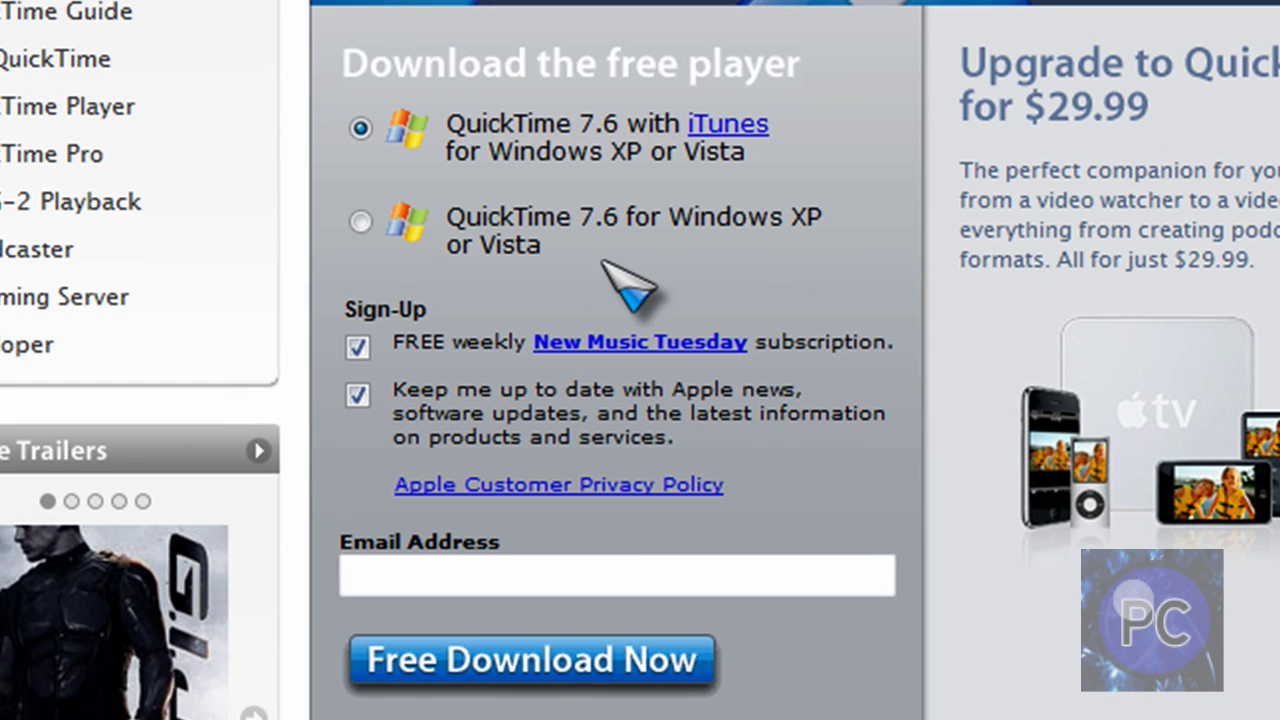
- Choose 'QuickTime 7.6 for Windows XP or Vista' without iTunes
left_click(357, 218)
left_click_drag(606, 269, 450, 205)
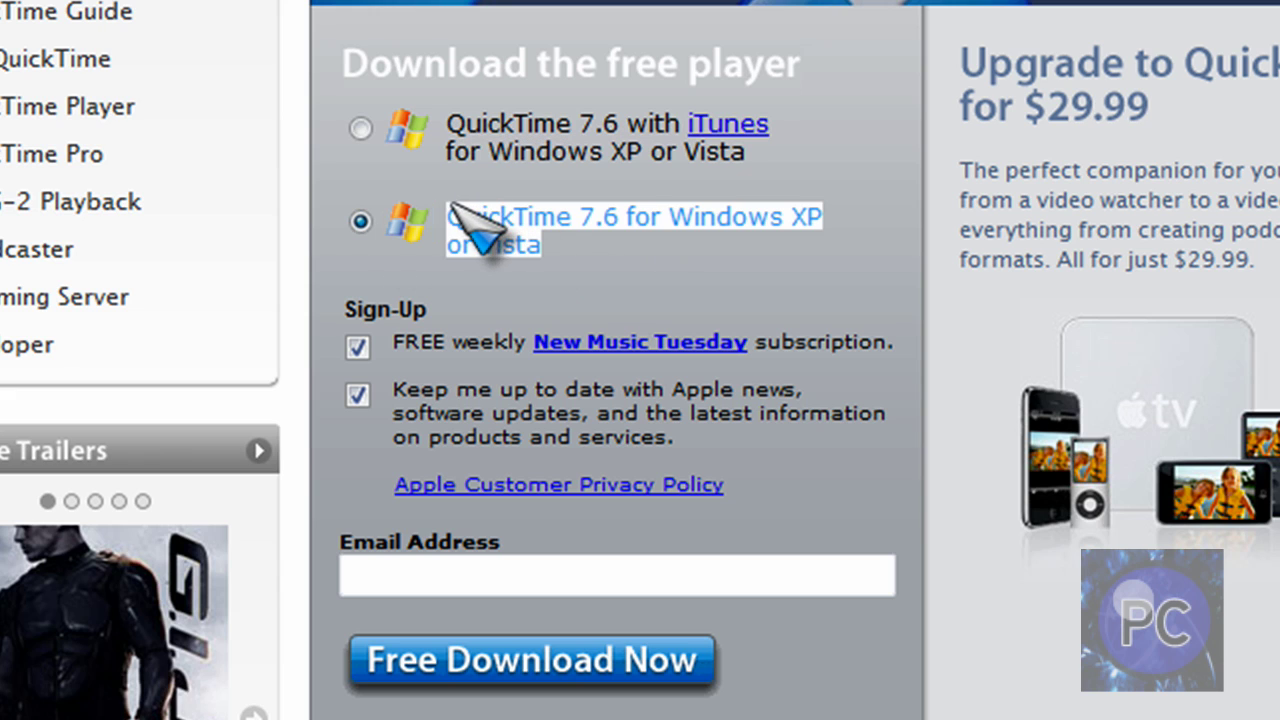
left_click_drag(538, 220, 860, 228)
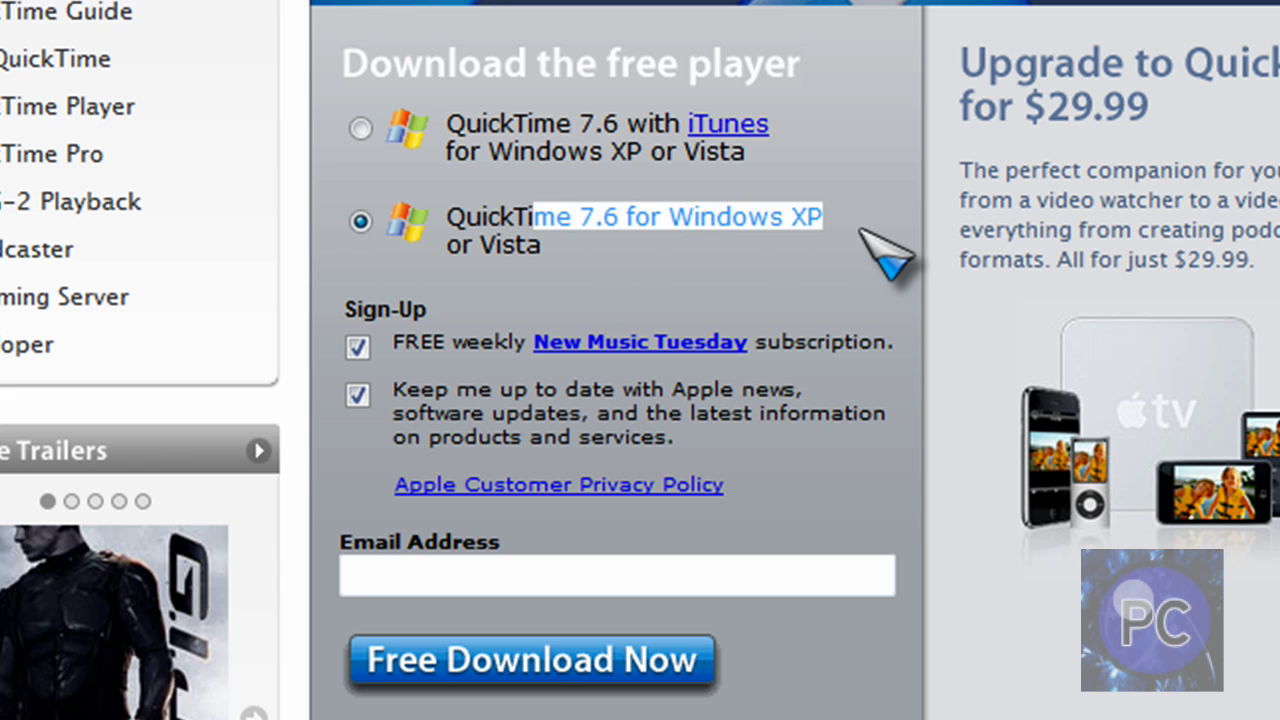
left_click(822, 266)
left_click_drag(600, 250, 574, 243)
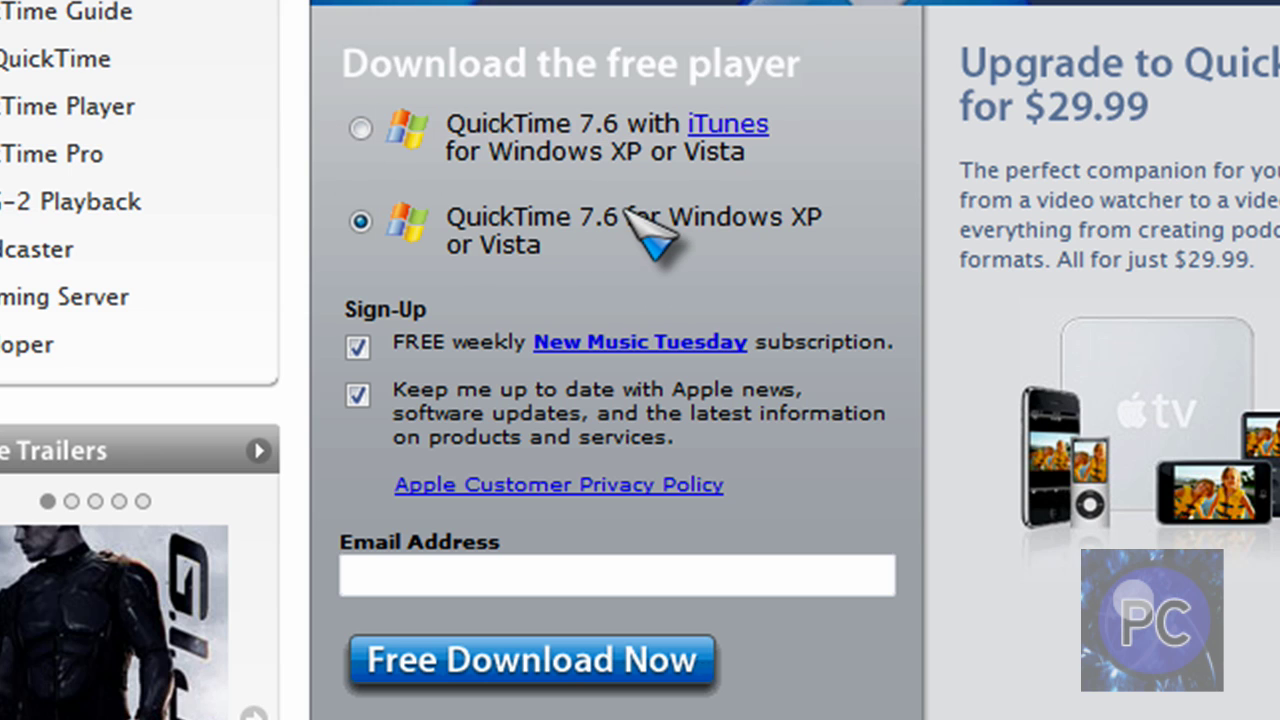
left_click_drag(680, 243, 634, 266)
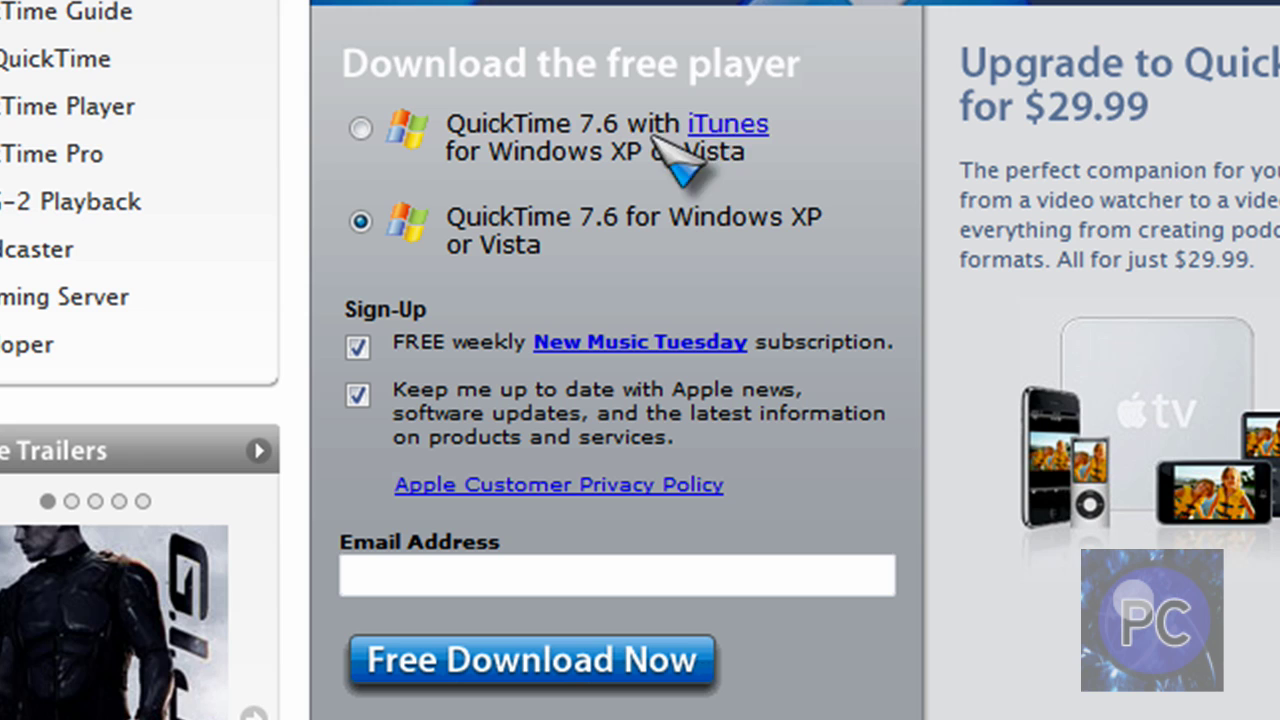
- Uncheck the New Music Tuesday and Apple news sign-up boxes
left_click(357, 347)
left_click(357, 396)
left_click_drag(740, 485, 378, 346)
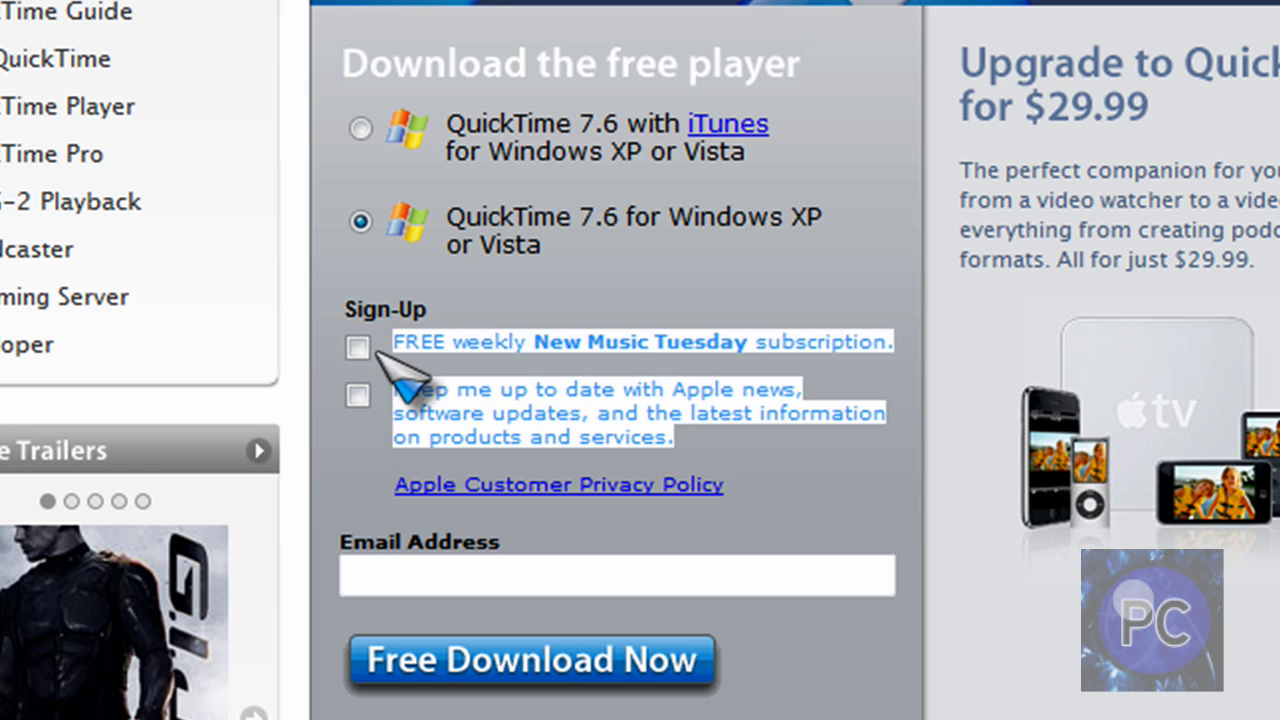
left_click(543, 286)
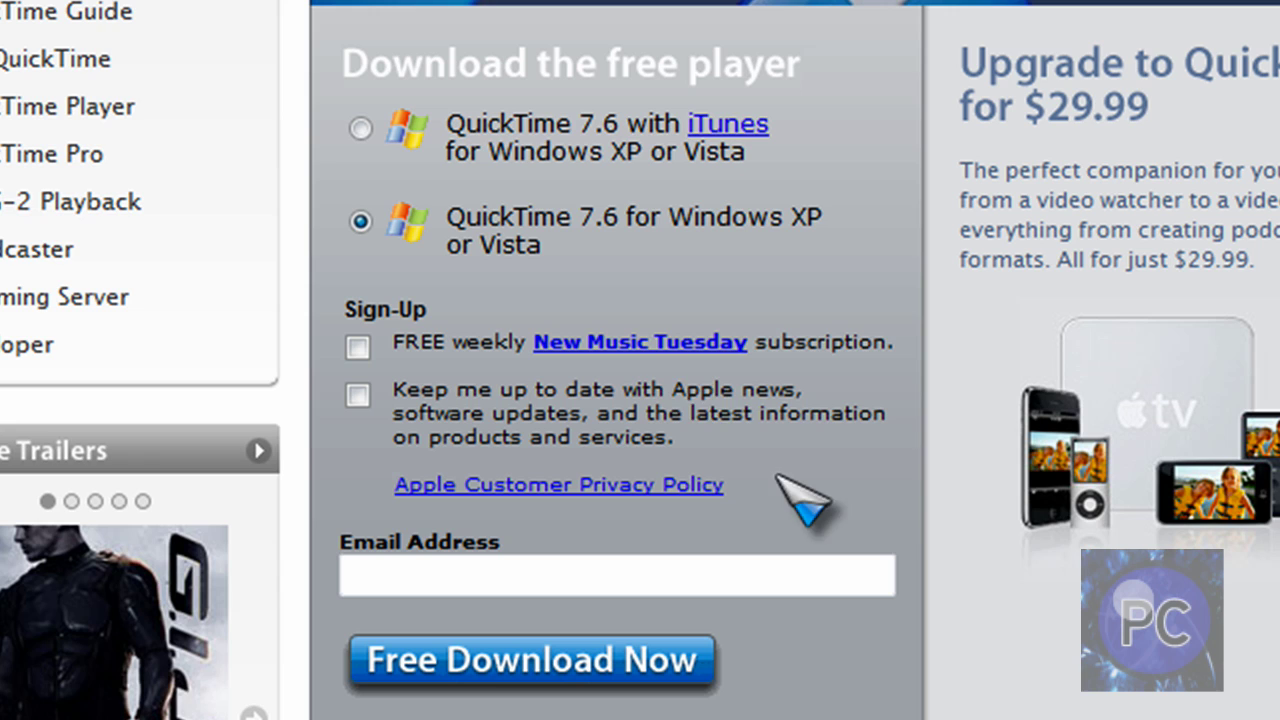
mouse_move(820, 314)
left_mouse_down()
mouse_move(857, 457)
mouse_move(823, 309)
left_mouse_up()
left_click(820, 310)
left_click(554, 562)
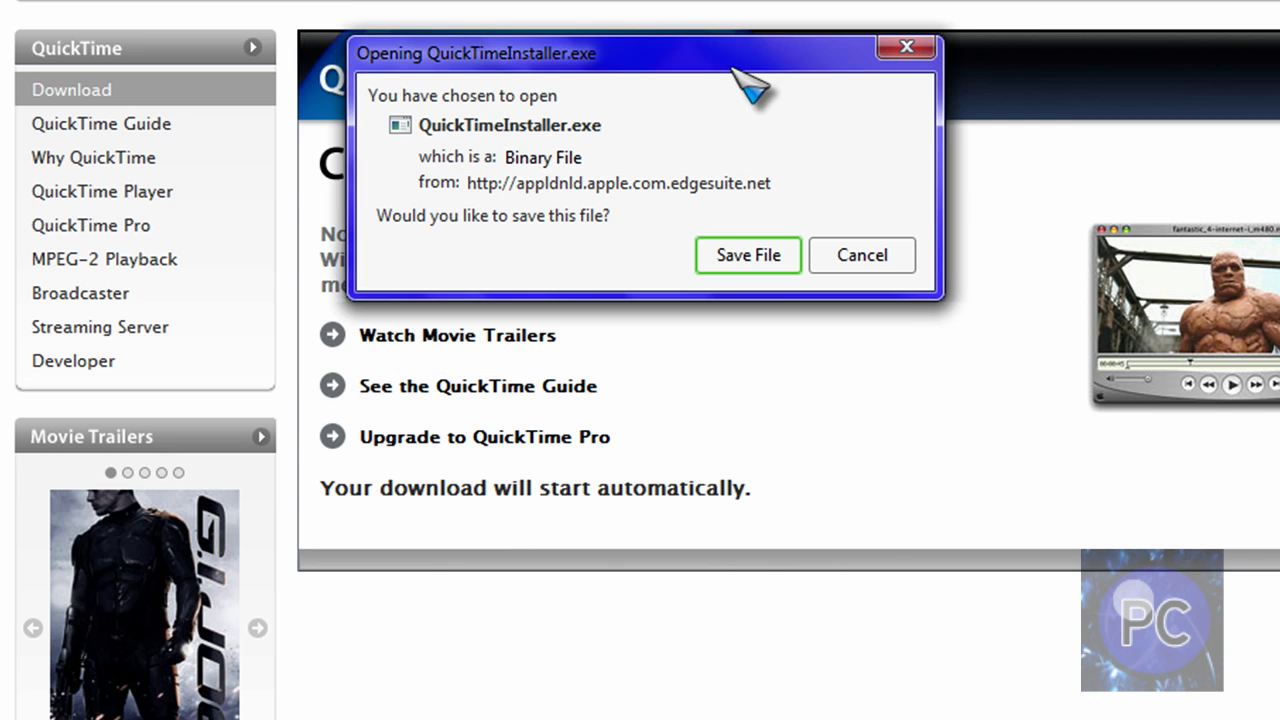
- Cancel saving QuickTimeInstaller.exe, return to the Camtasia thank-you tab, and minimize Firefox
left_click(848, 264)
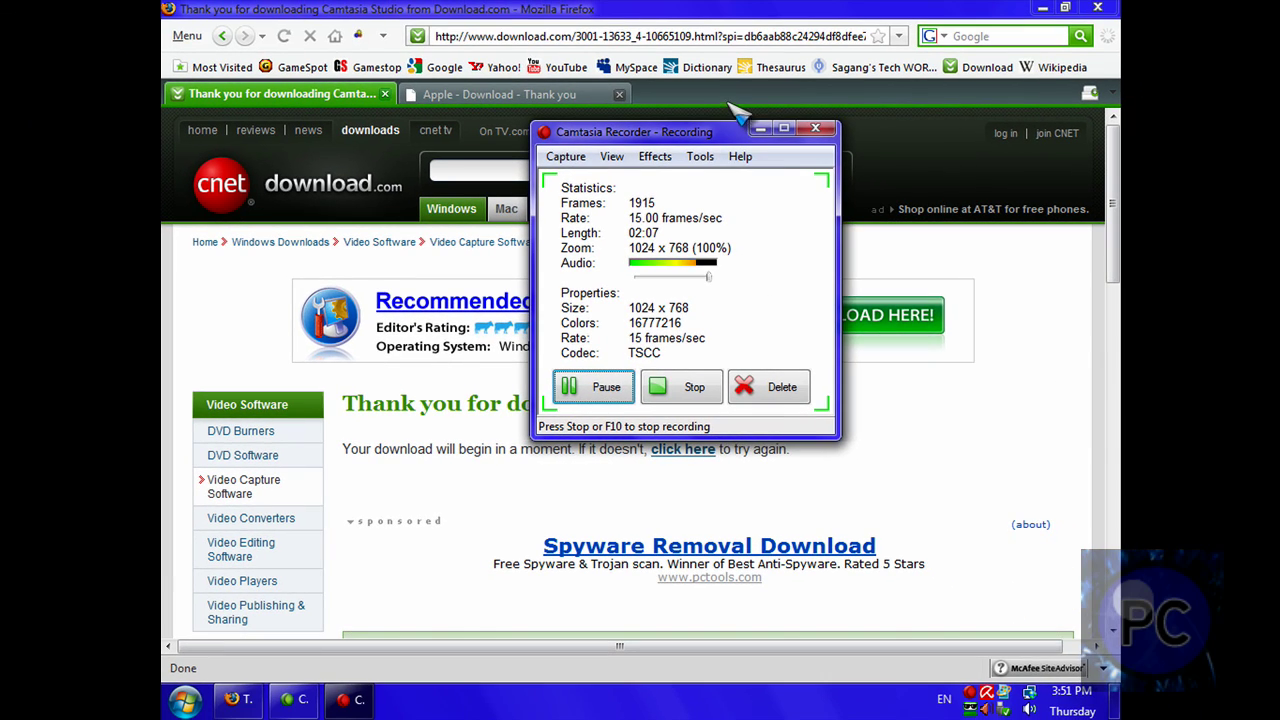
left_click(764, 131)
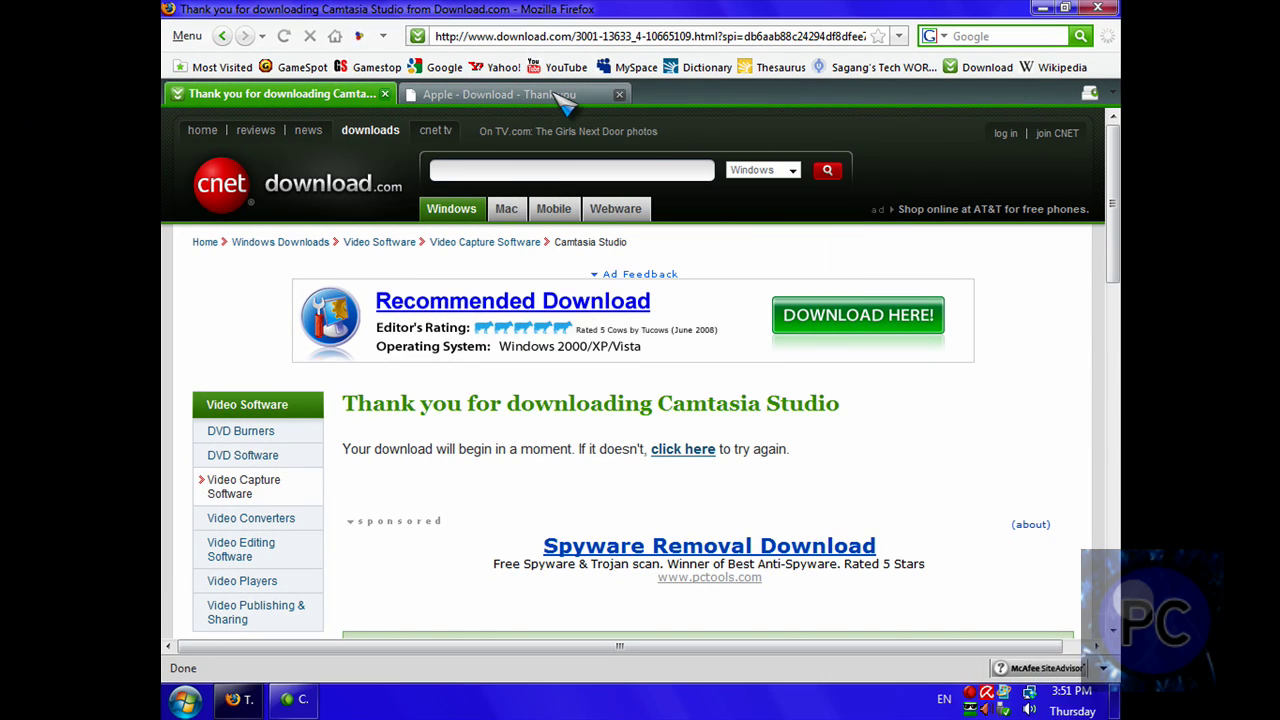
left_click(500, 95)
left_click(325, 100)
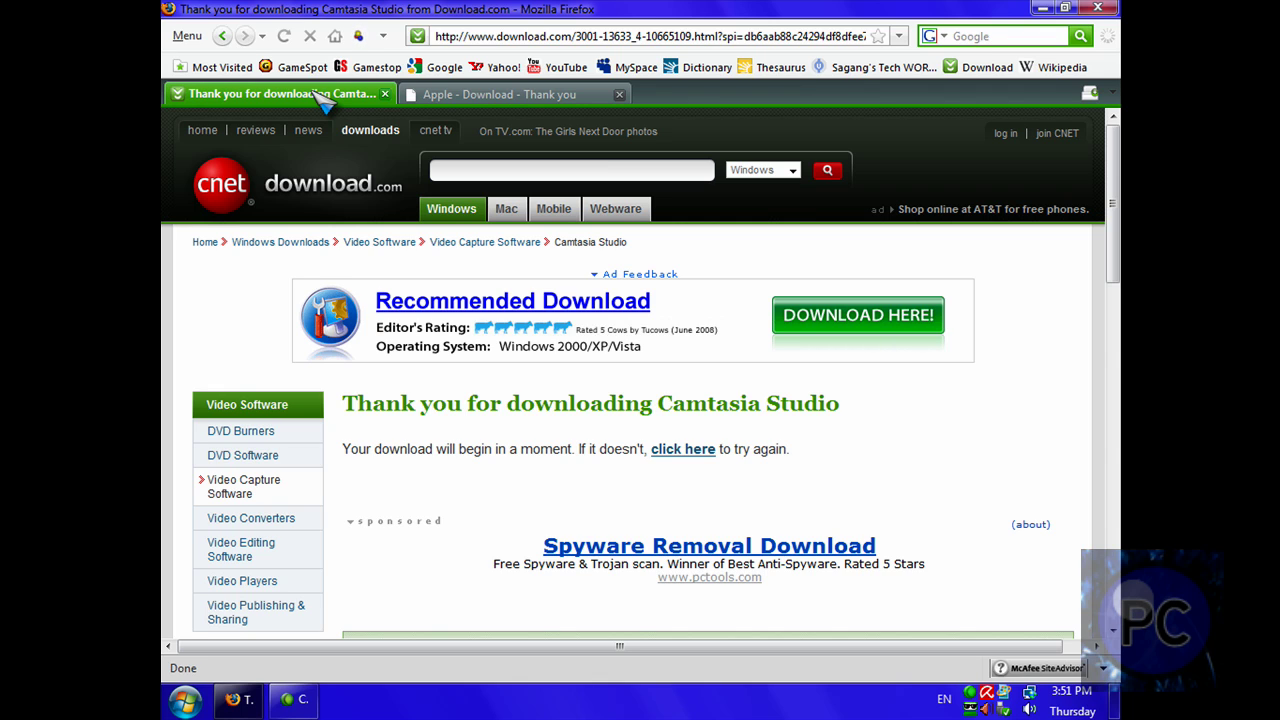
left_click(1041, 10)
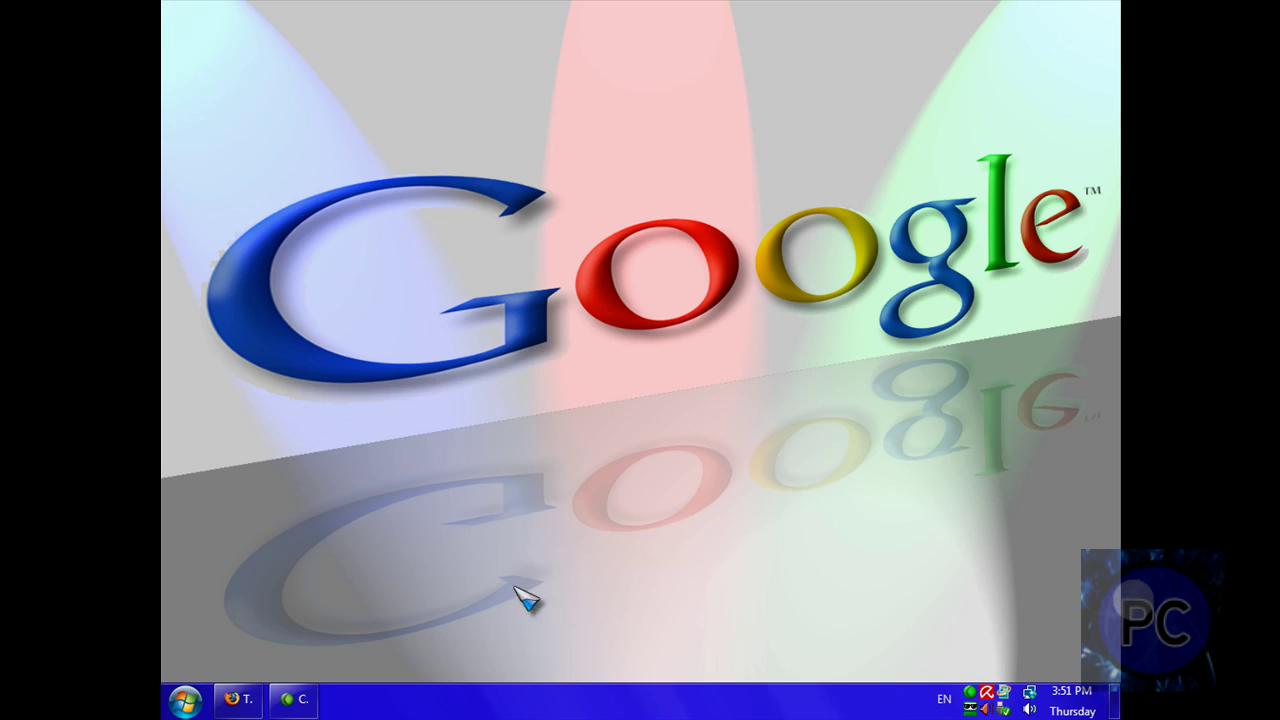
left_click(292, 699)
left_click_drag(522, 318, 322, 132)
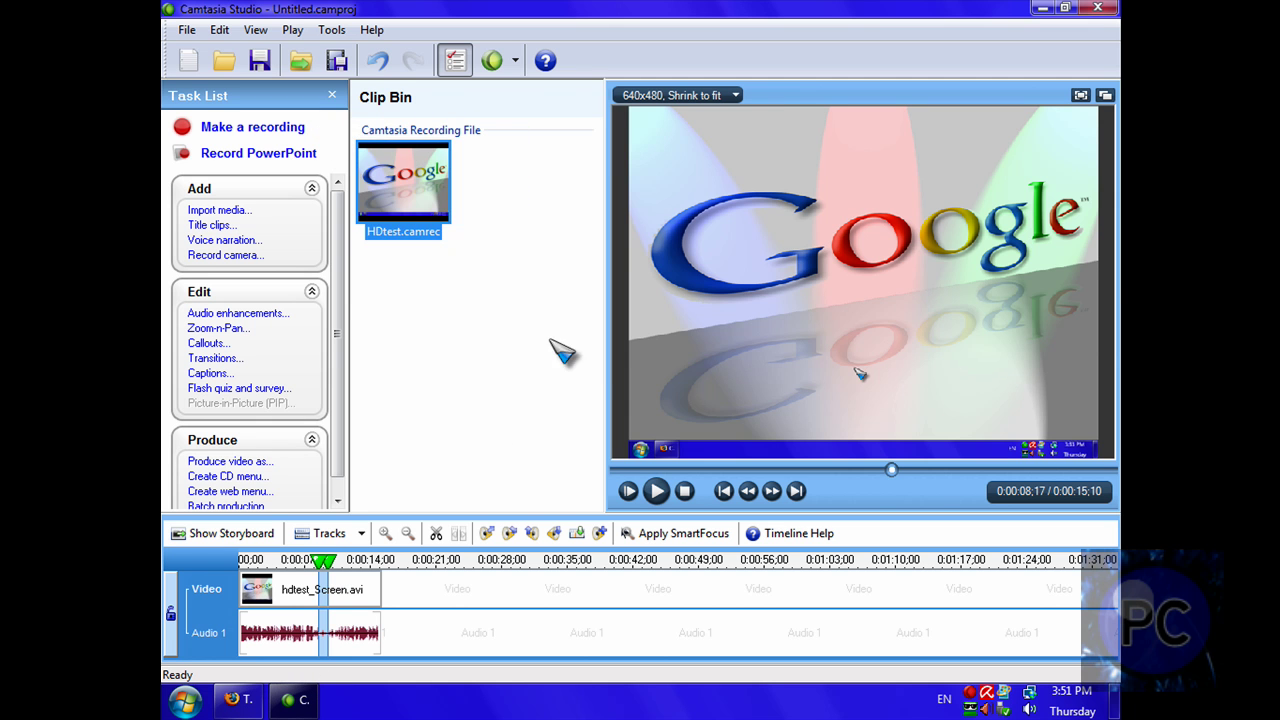
left_click_drag(589, 354, 350, 131)
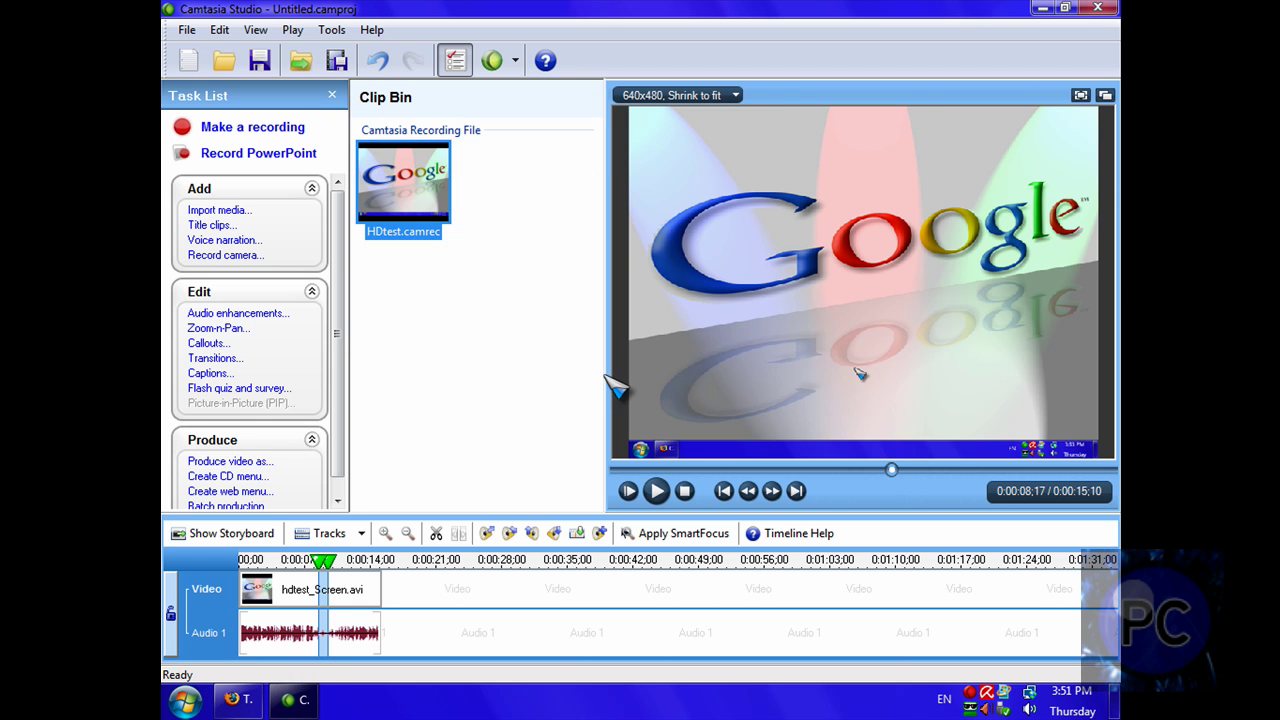
left_click_drag(594, 376, 350, 120)
left_click(505, 320)
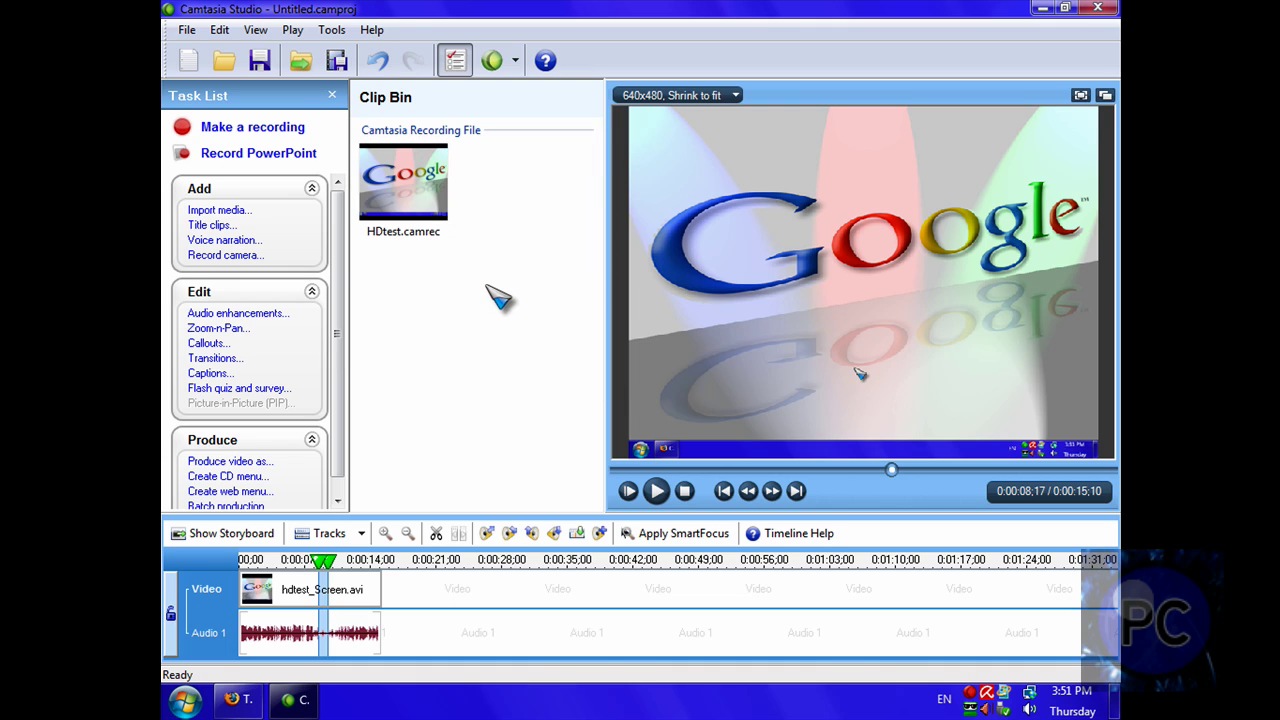
left_click_drag(466, 260, 354, 140)
left_click_drag(534, 344, 320, 128)
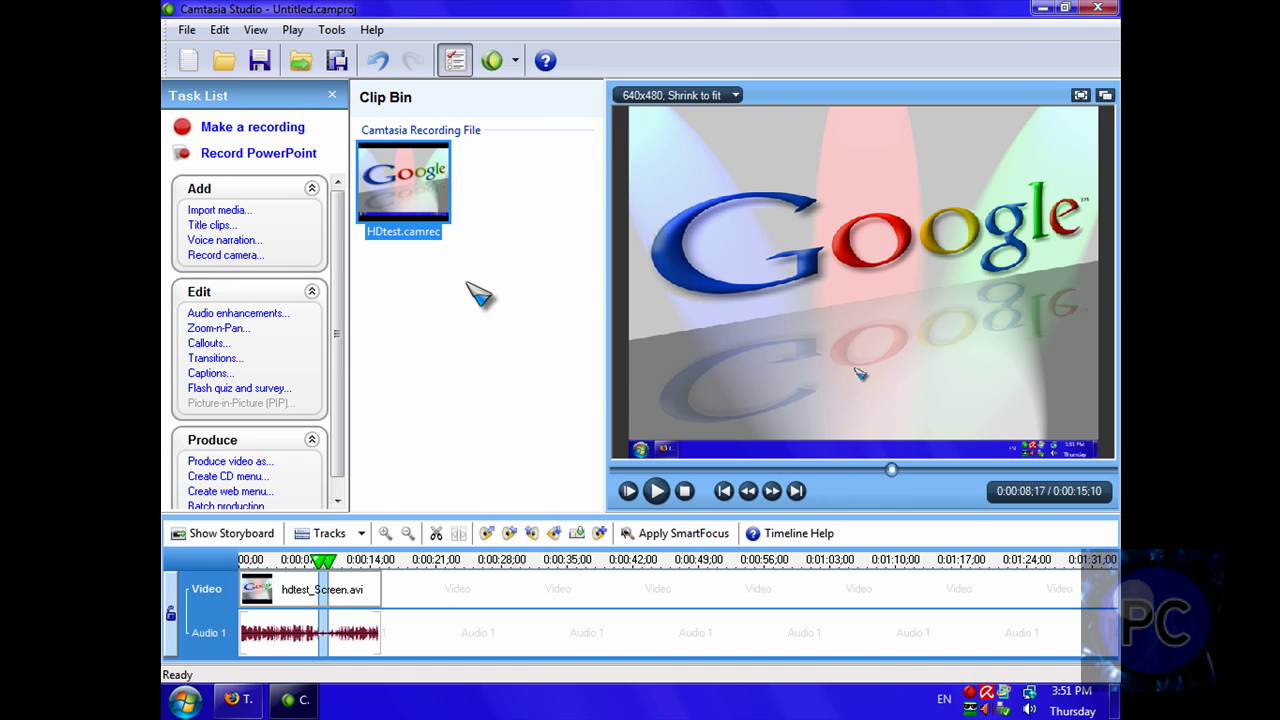
left_click_drag(475, 265, 337, 129)
left_click(520, 290)
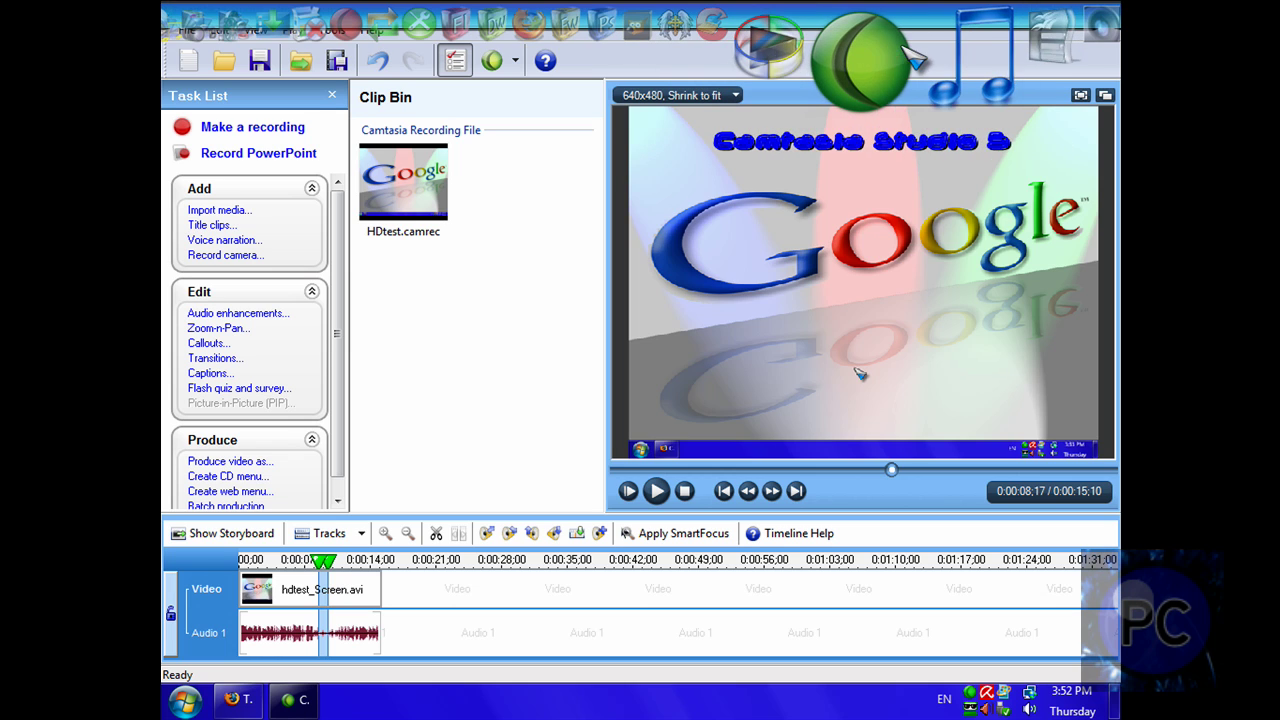
left_click_drag(557, 266, 300, 142)
left_click_drag(543, 266, 465, 218)
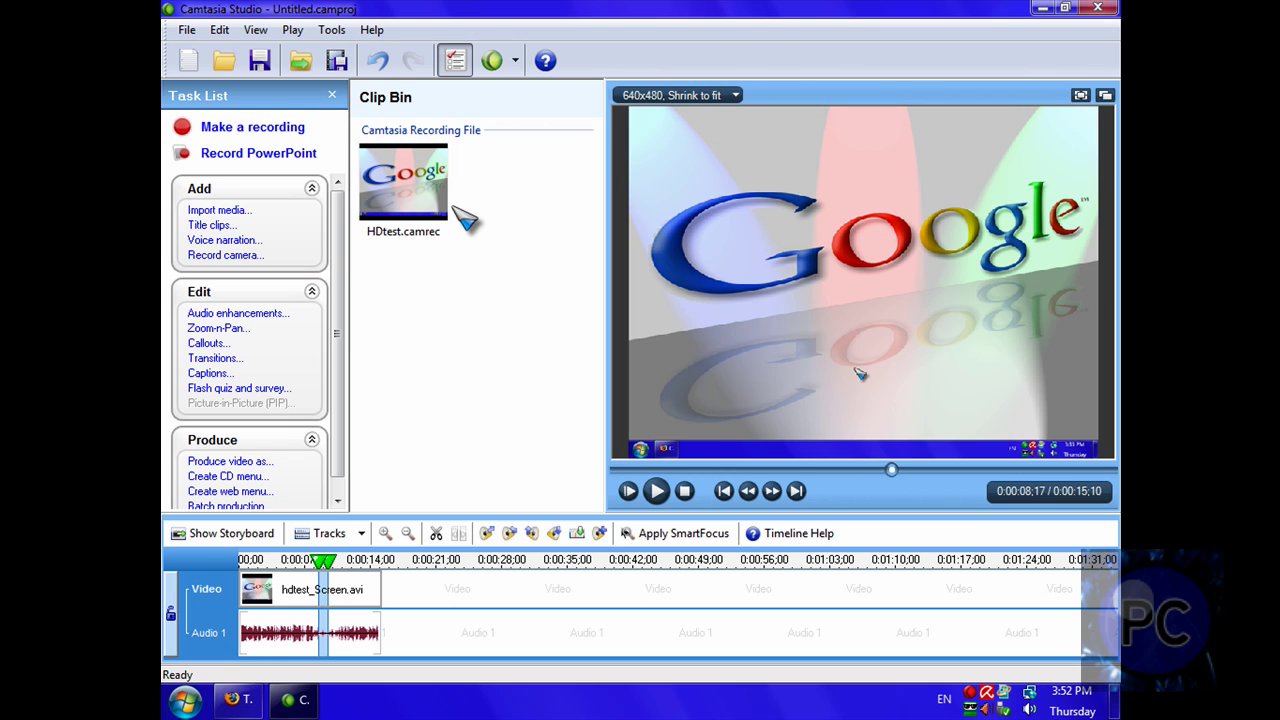
left_click(262, 535)
mouse_move(470, 298)
left_mouse_down()
mouse_move(355, 140)
mouse_move(466, 282)
left_mouse_up()
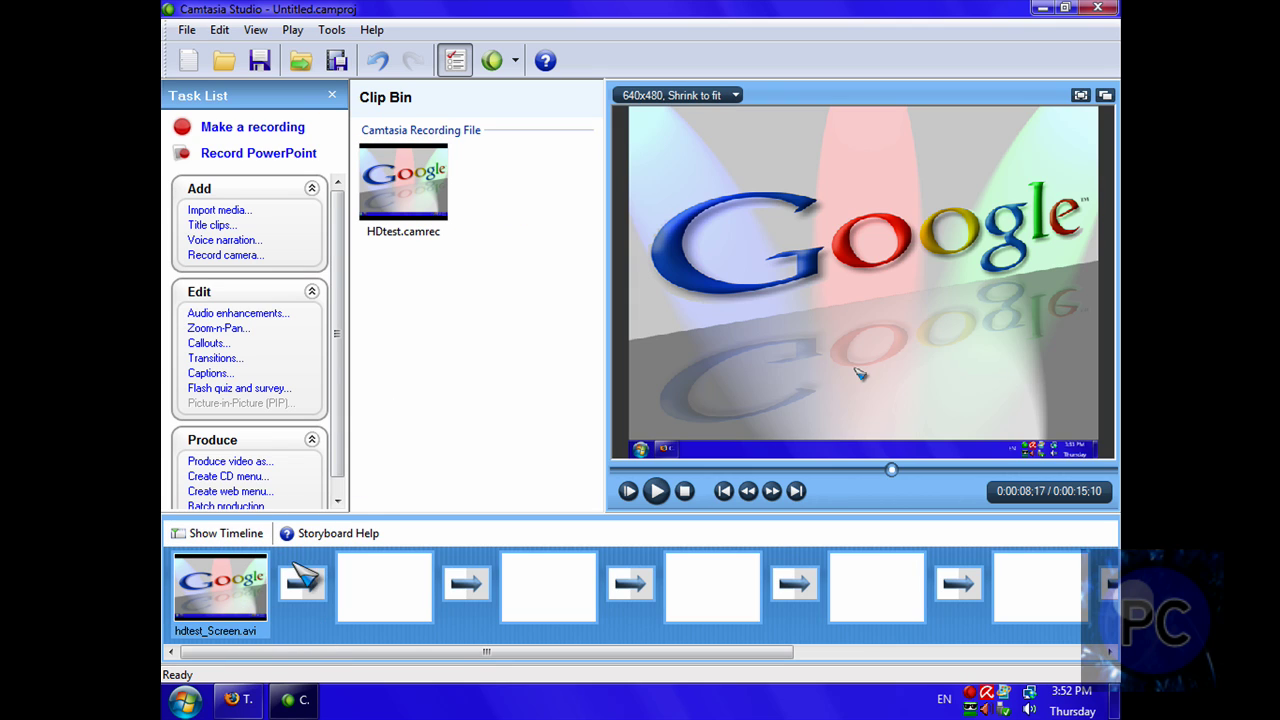
right_click(245, 576)
left_click(325, 649)
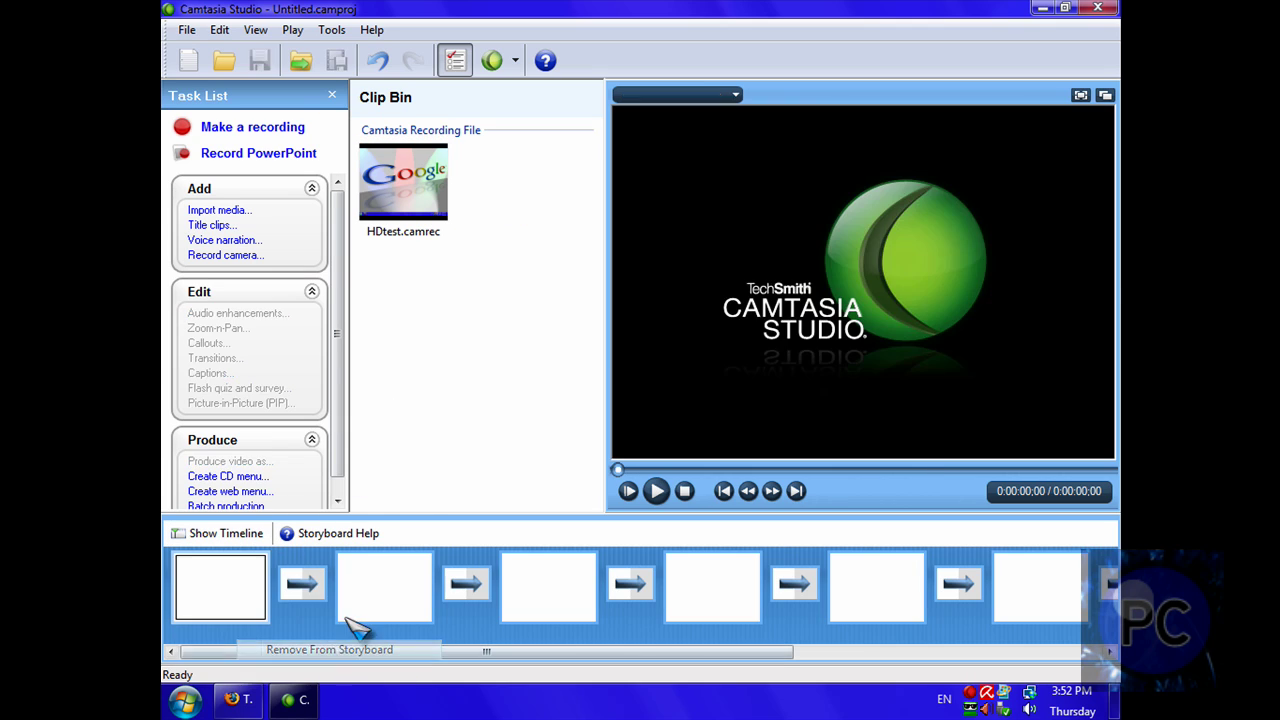
left_click_drag(440, 170, 262, 580)
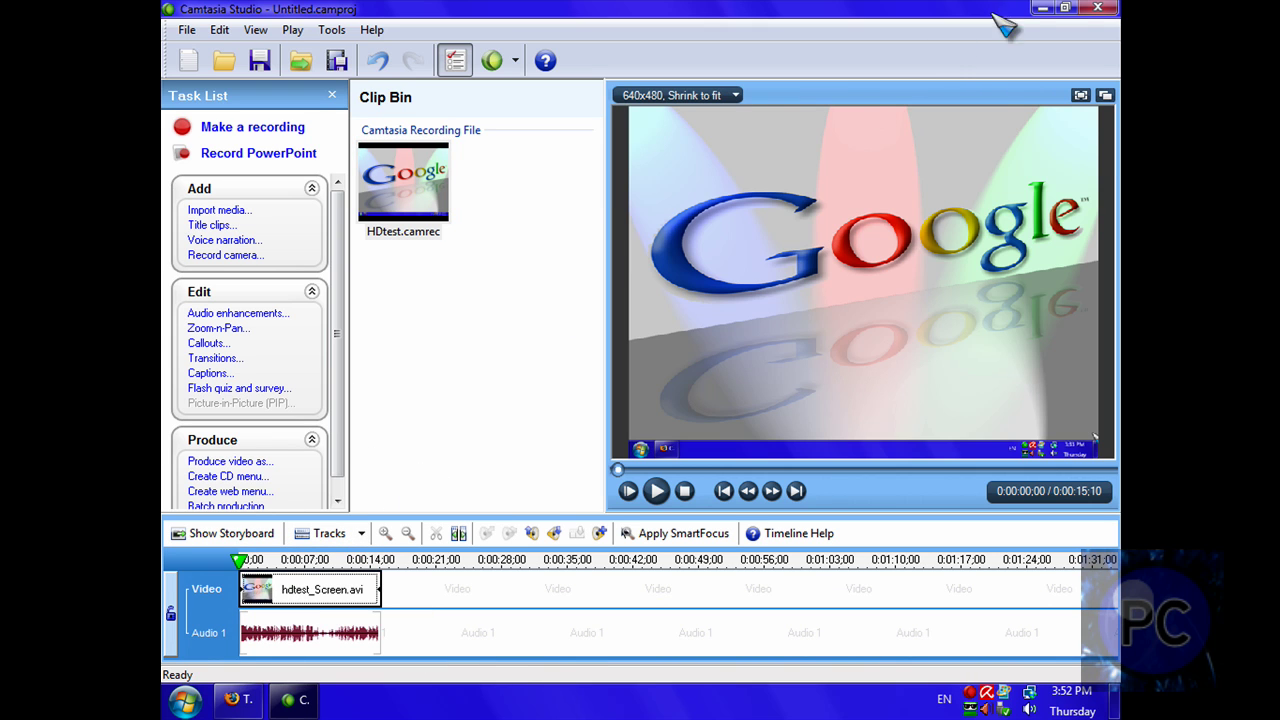
- Start a new project without saving, and import HDtest.camrec from the Videos folder
left_click(195, 36)
left_click(220, 51)
left_click(651, 390)
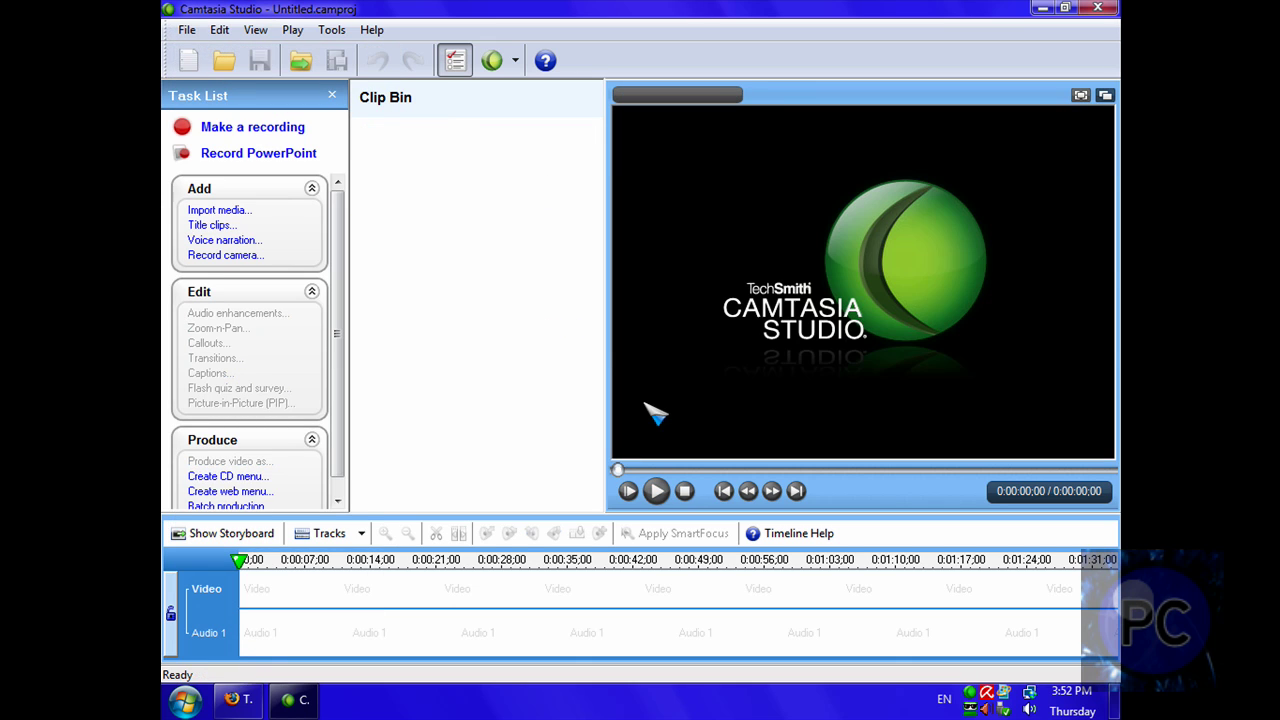
left_click(220, 210)
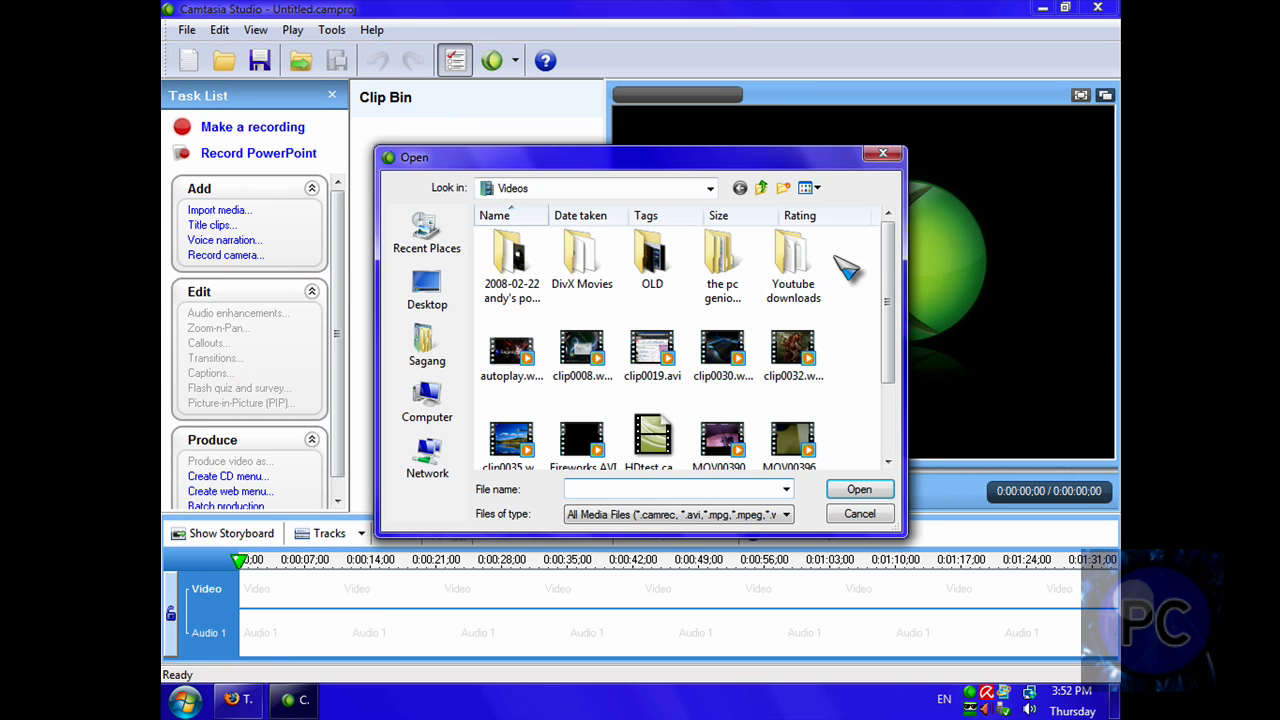
left_click(427, 345)
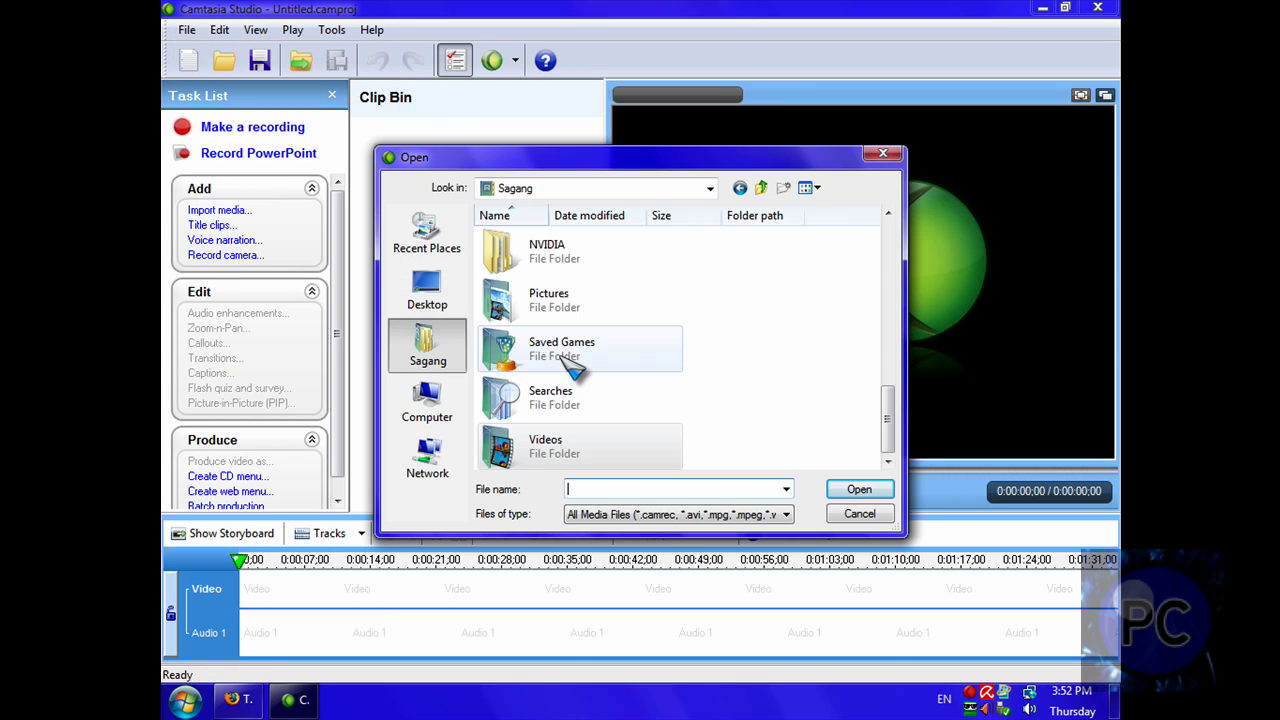
double_click(583, 452)
left_click(652, 437)
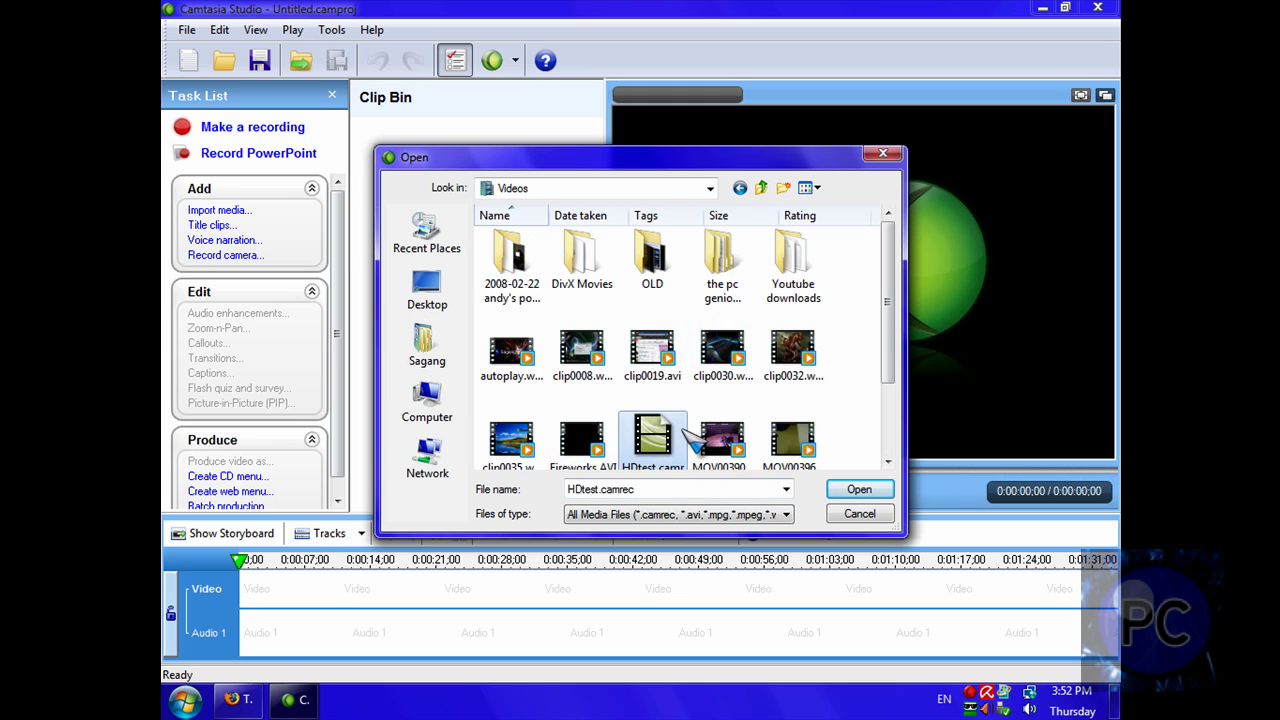
left_click(859, 489)
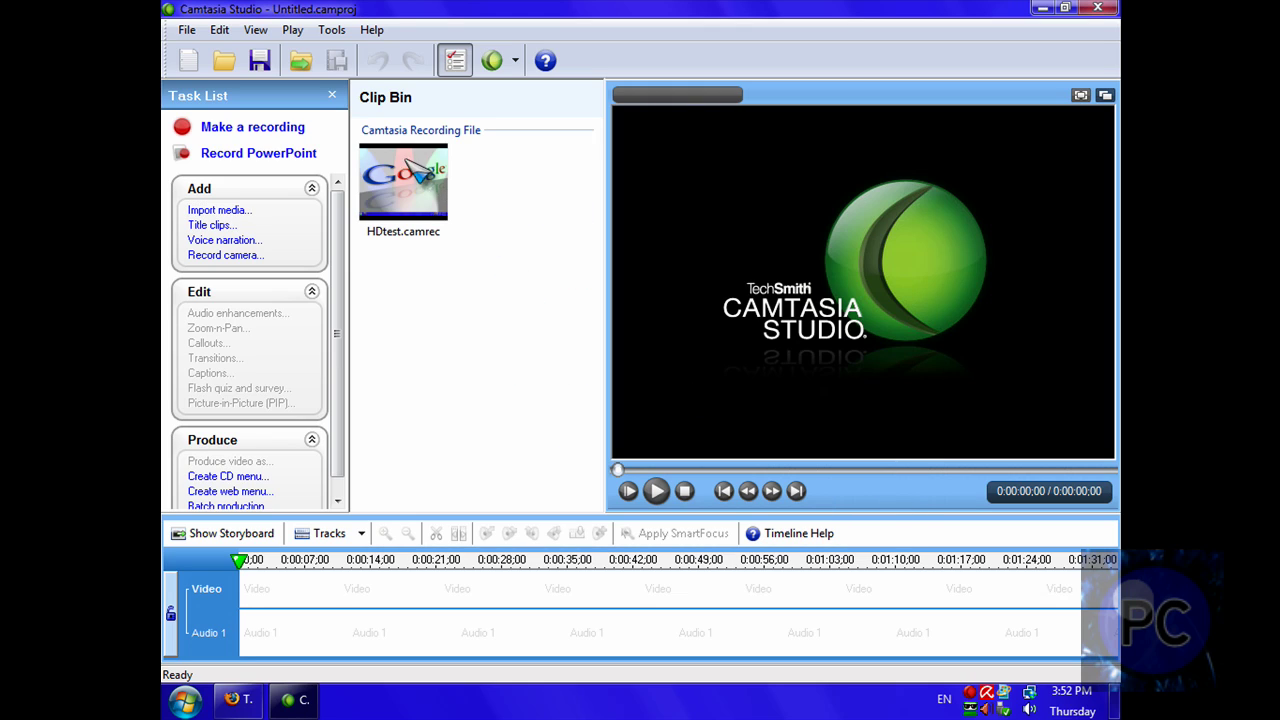
- Place the HDtest clip on the timeline at Web 640x480, resized without SmartFocus
left_click_drag(407, 168, 318, 630)
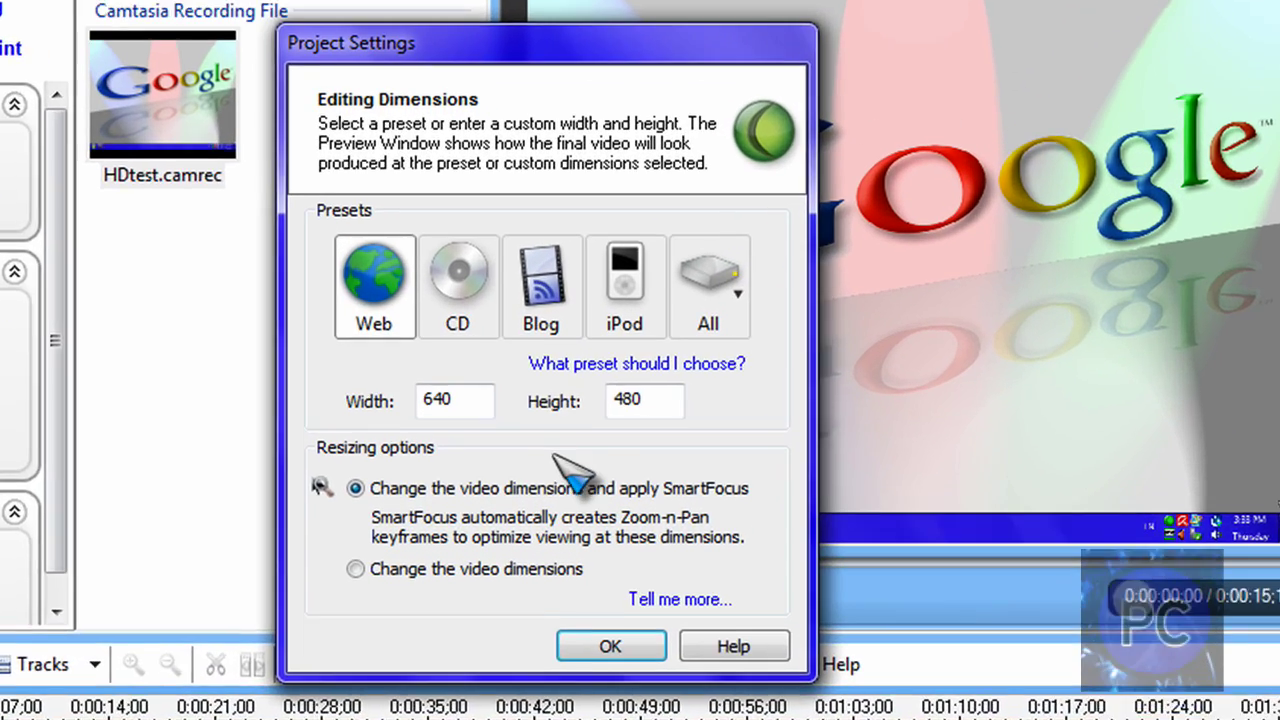
left_click(748, 282)
left_click(782, 311)
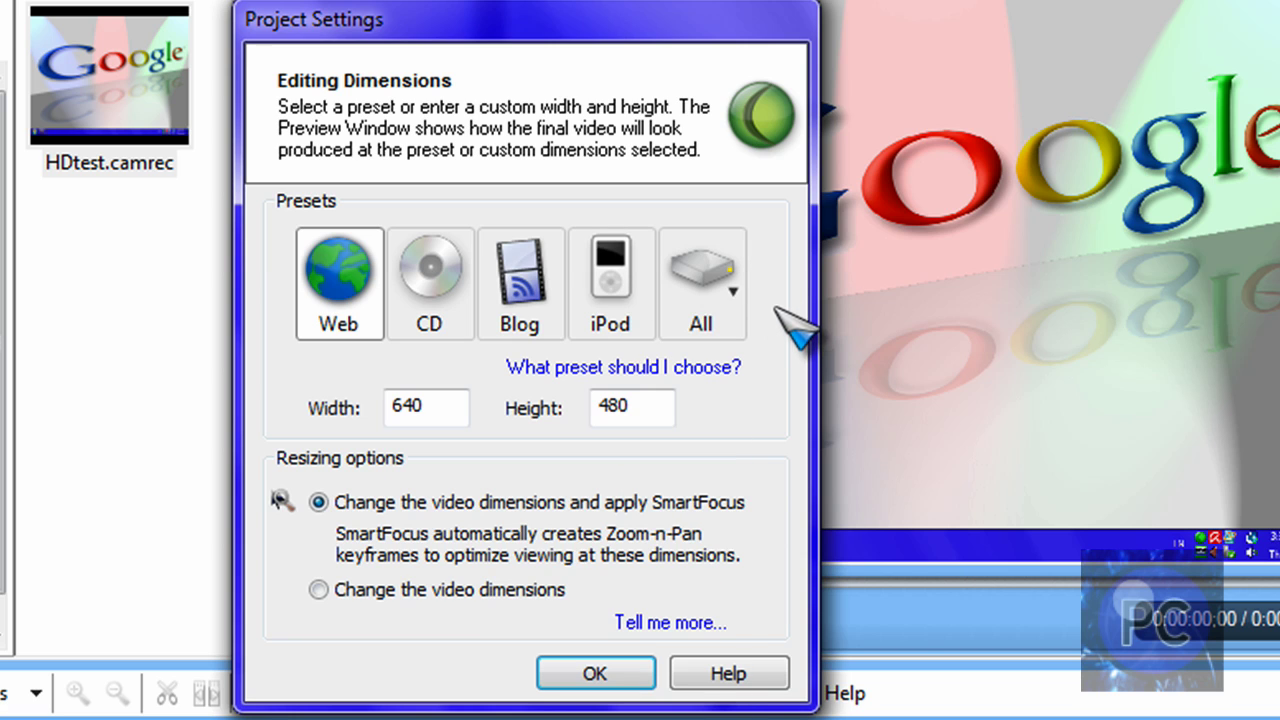
left_click(440, 592)
left_click(575, 672)
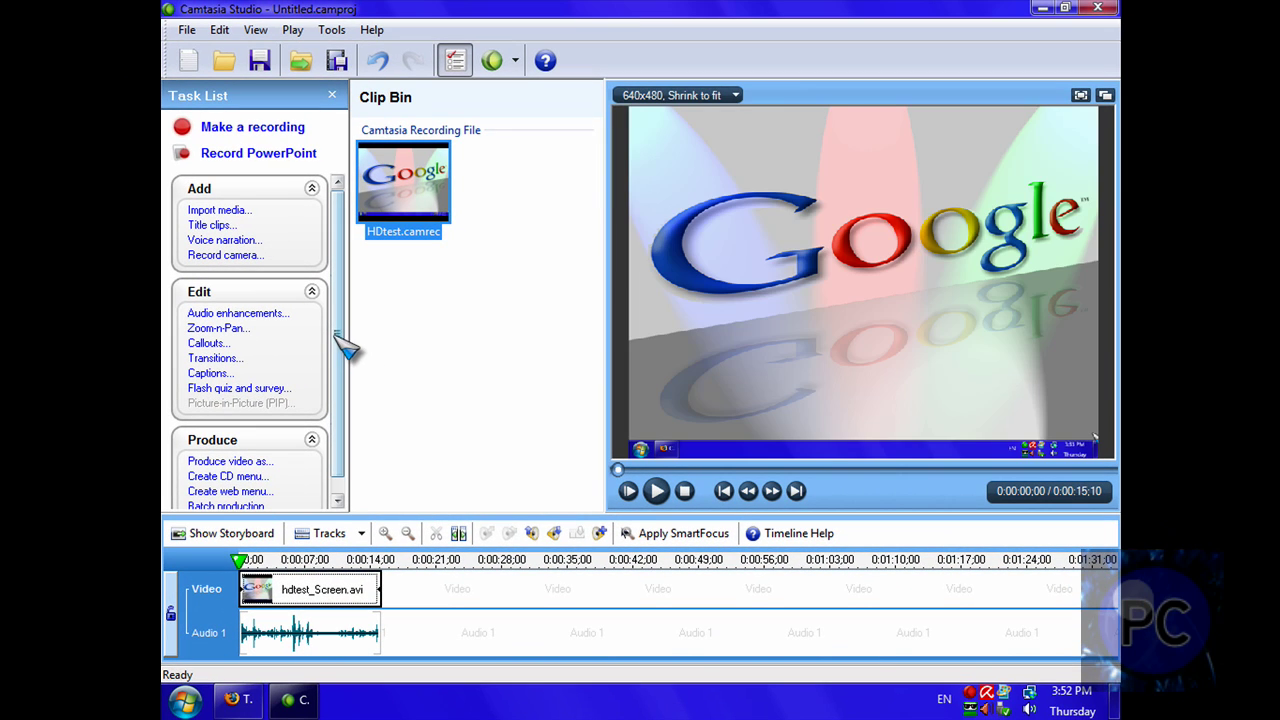
left_click_drag(345, 345, 363, 271)
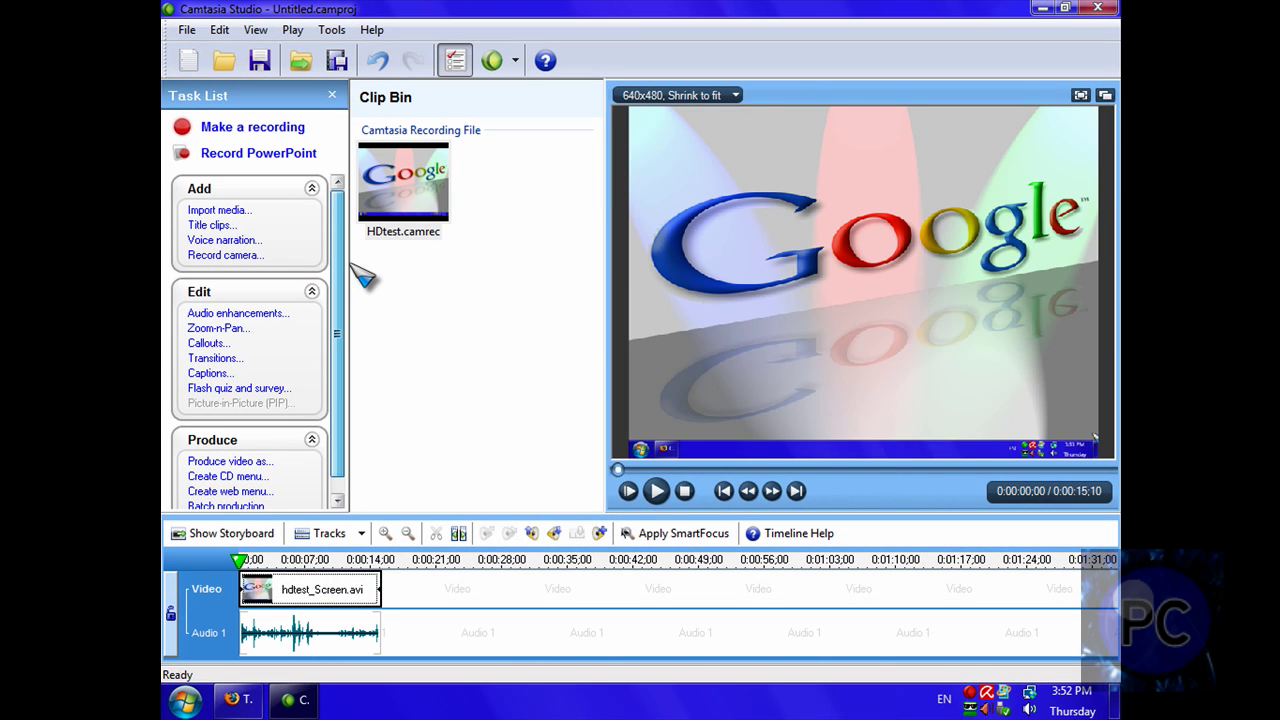
- Open the Production Wizard from 'Produce video as...' after checking the timeline and clip bin
left_click(214, 533)
left_click(205, 533)
left_click_drag(476, 346, 360, 140)
left_click(481, 304)
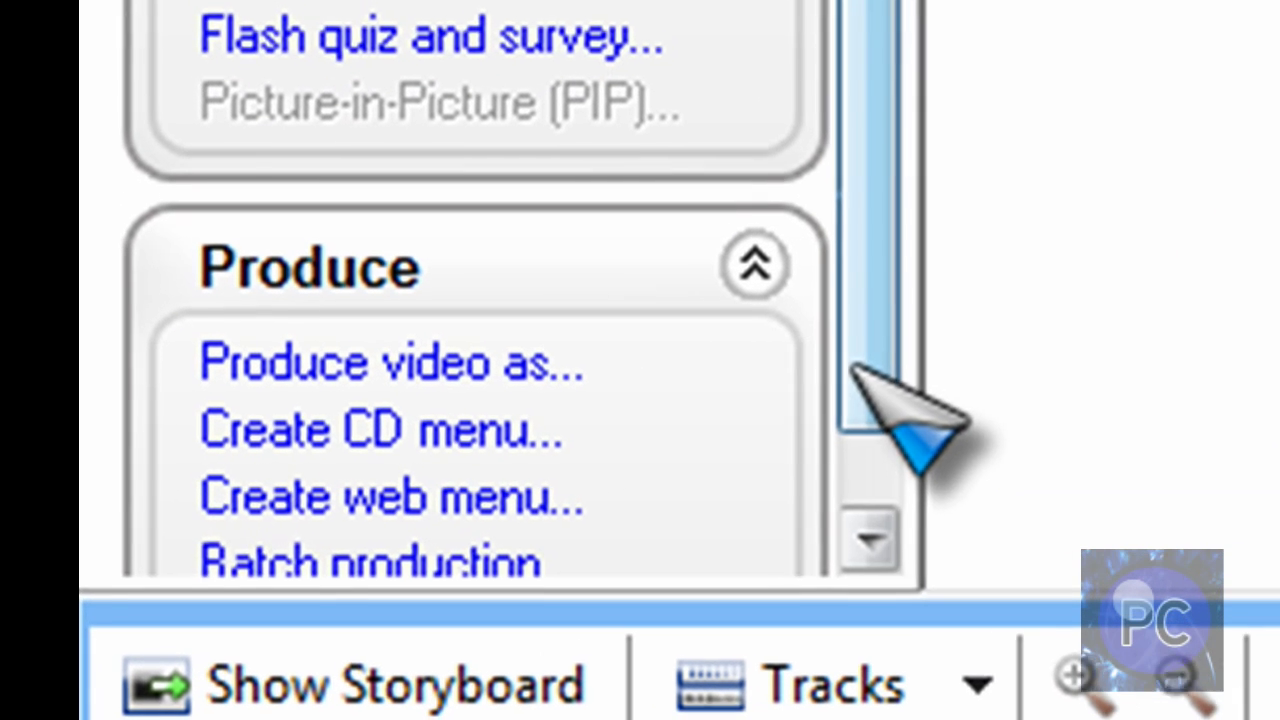
left_click_drag(852, 363, 866, 263)
left_click(493, 350)
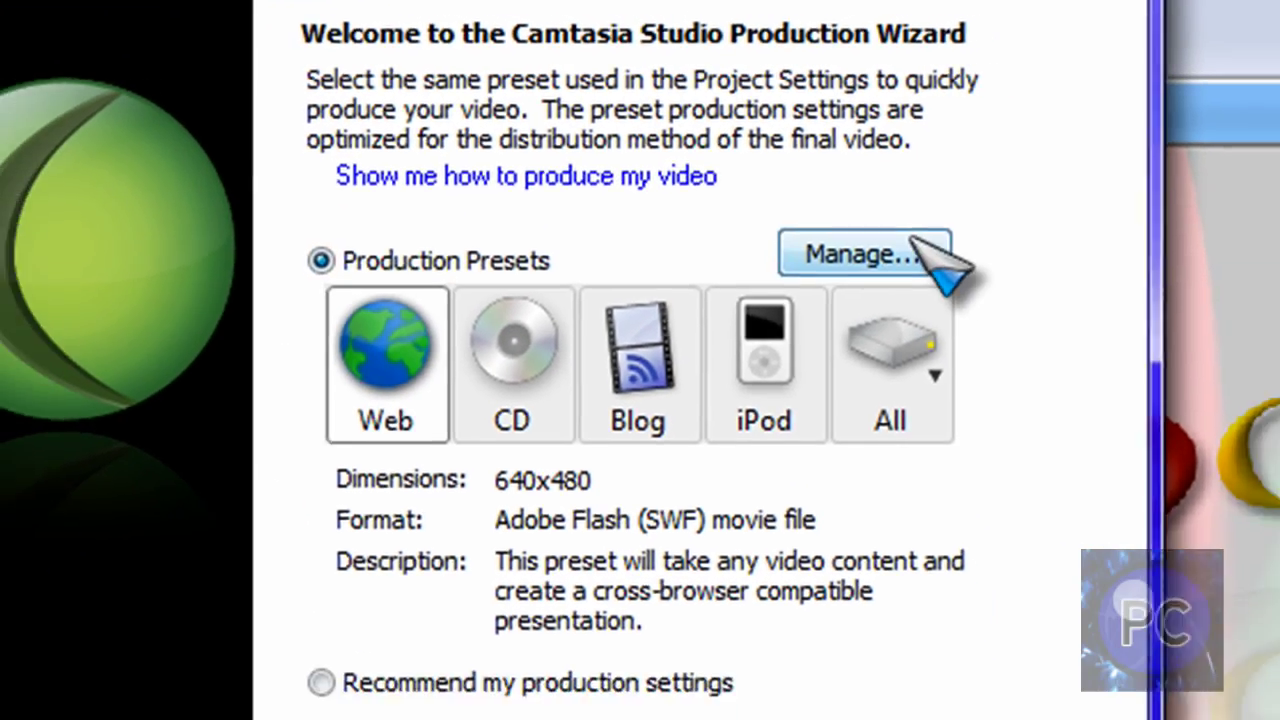
- Create a new production preset named HD using the MOV - QuickTime movie format
left_click(950, 280)
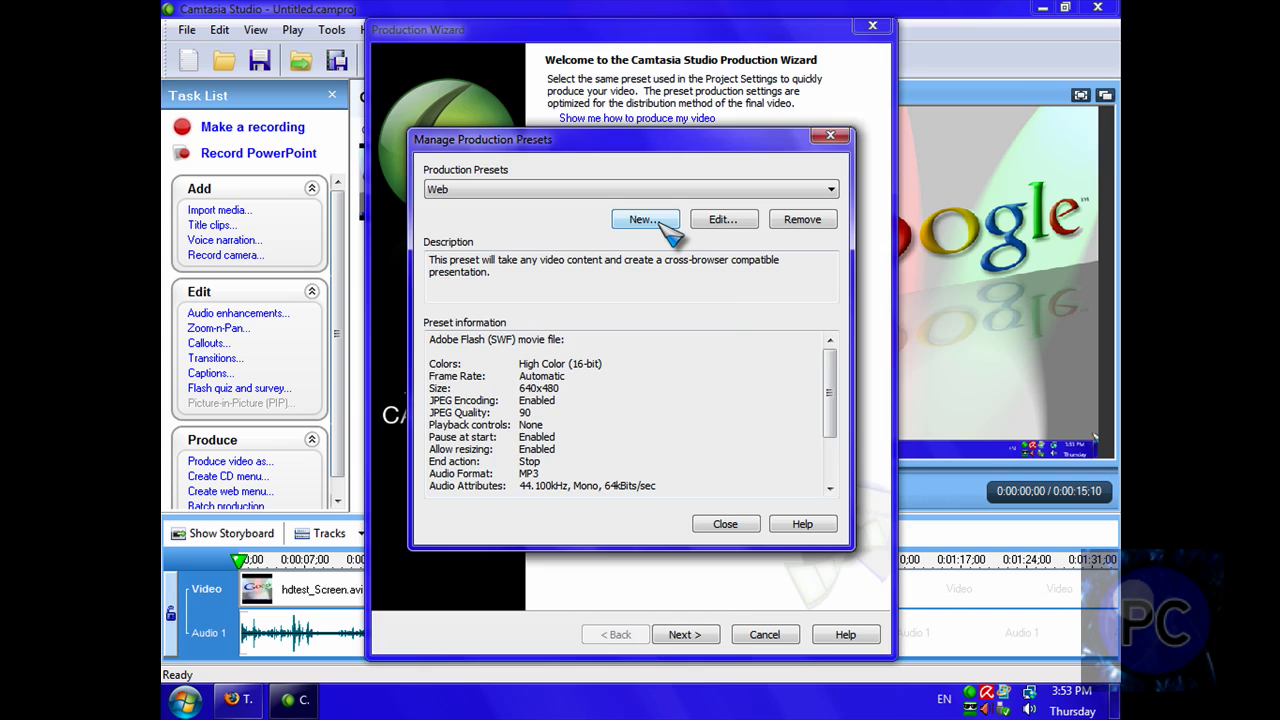
left_click(660, 224)
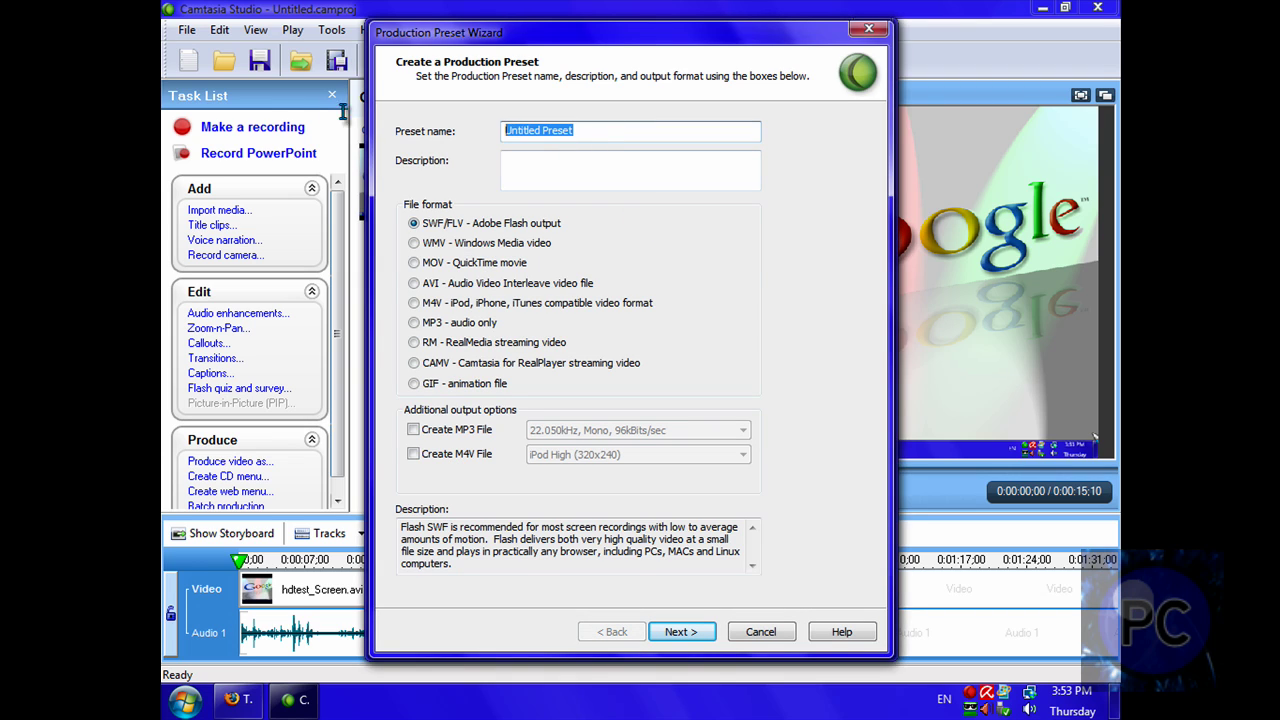
left_click(587, 133)
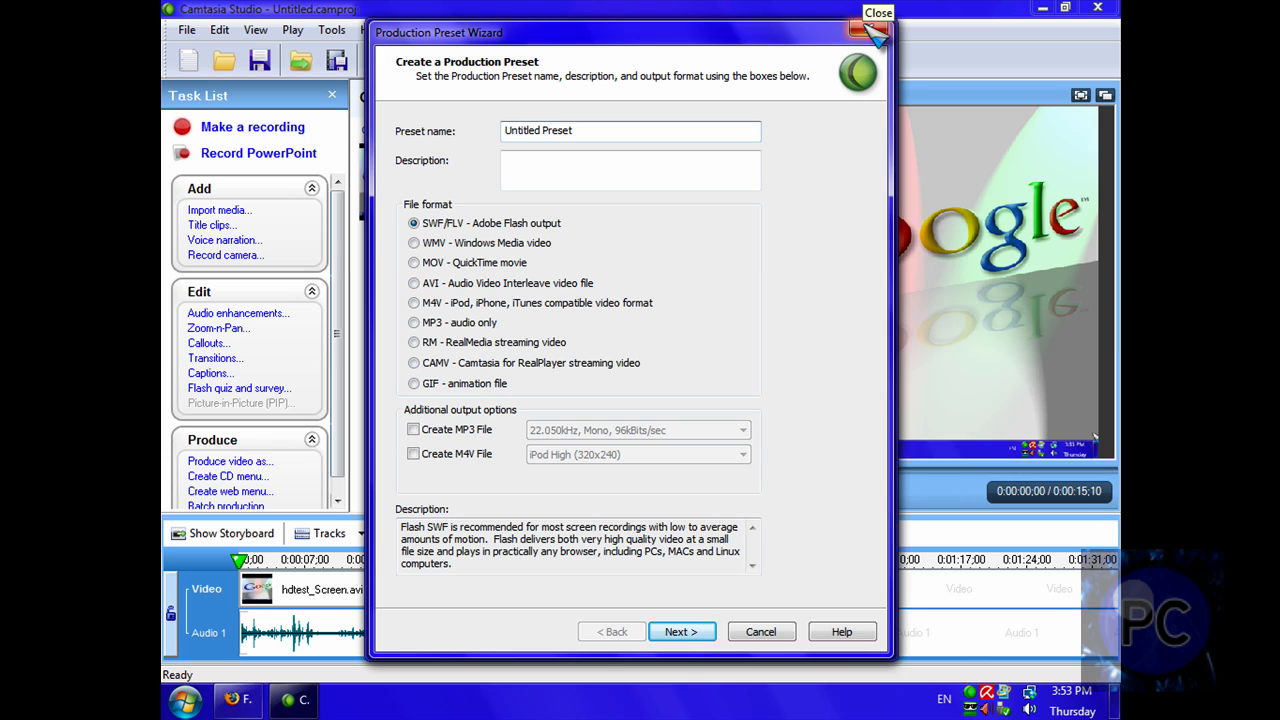
left_click_drag(656, 134, 210, 128)
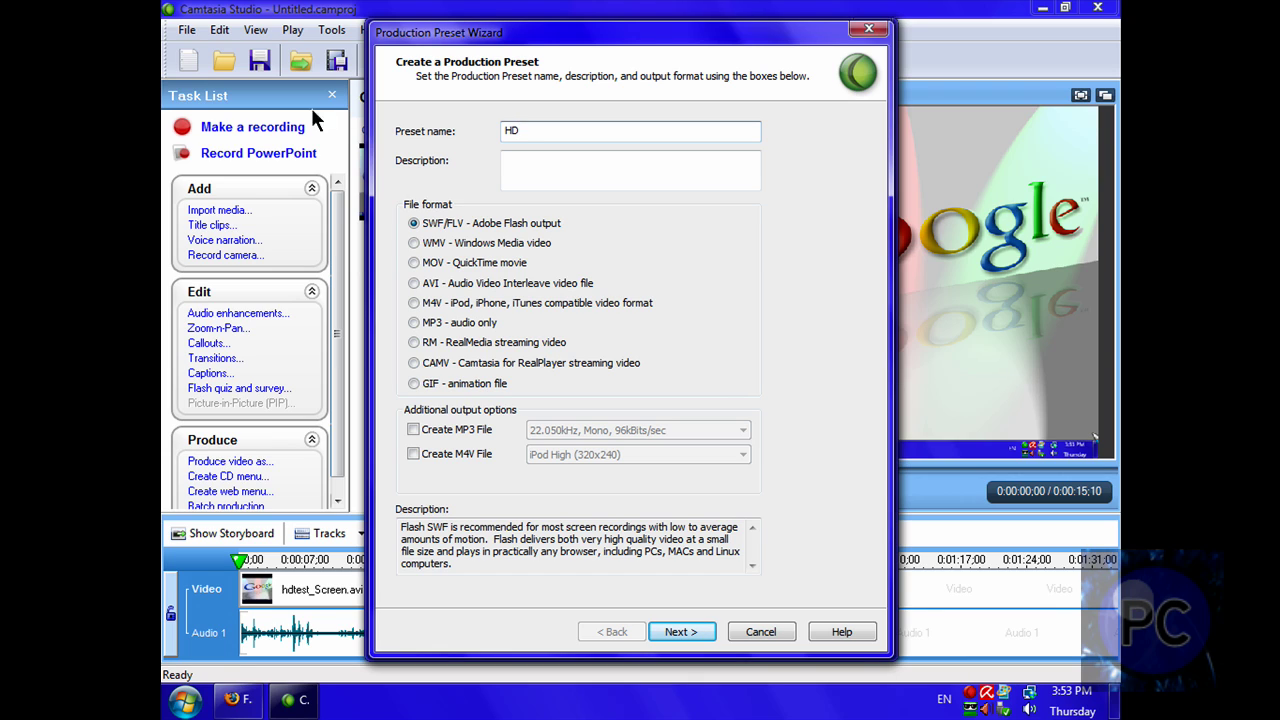
left_click(413, 263)
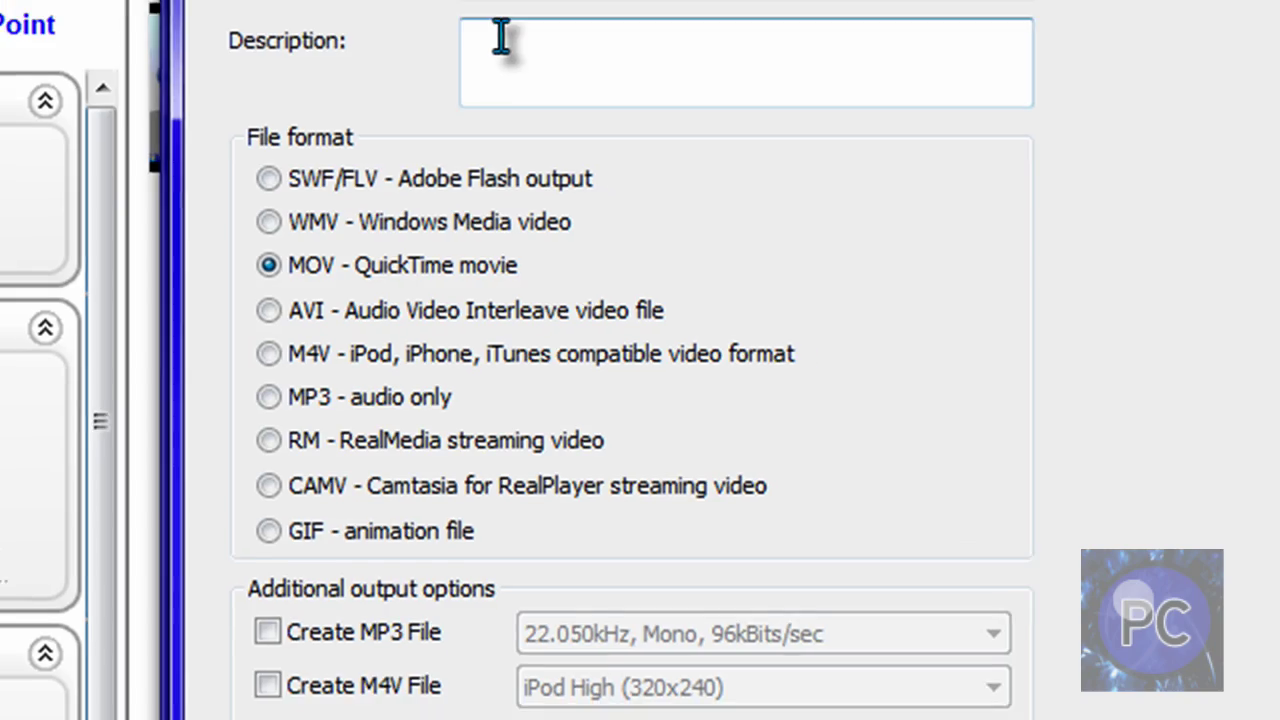
left_click(542, 0)
type("HD")
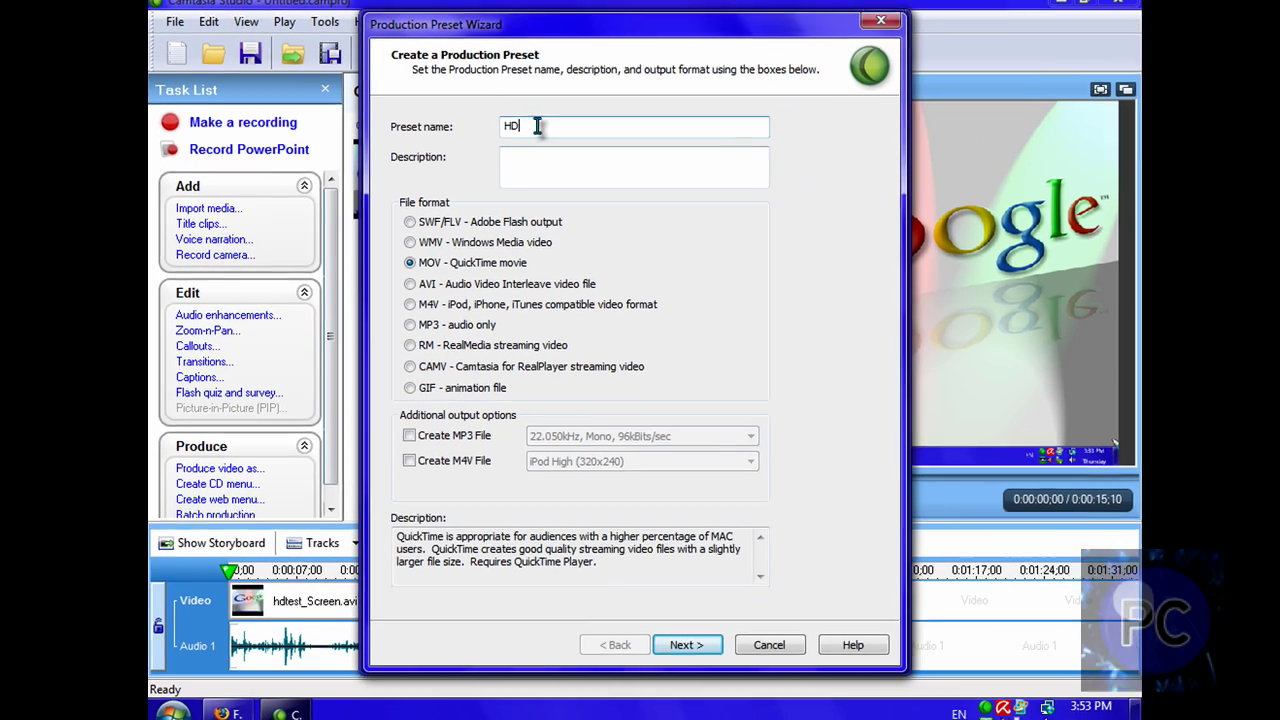
left_click(570, 175)
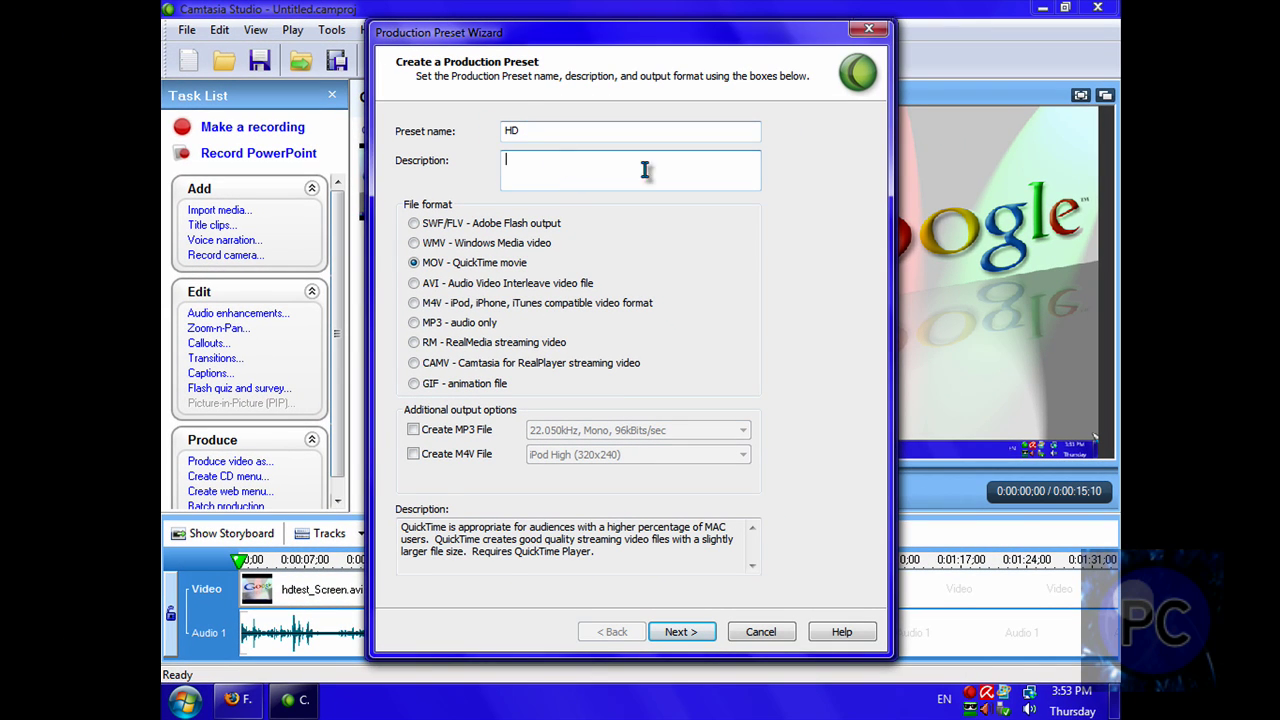
- Set the QuickTime H.264 video frame rate to 29.97 fps
left_click(682, 632)
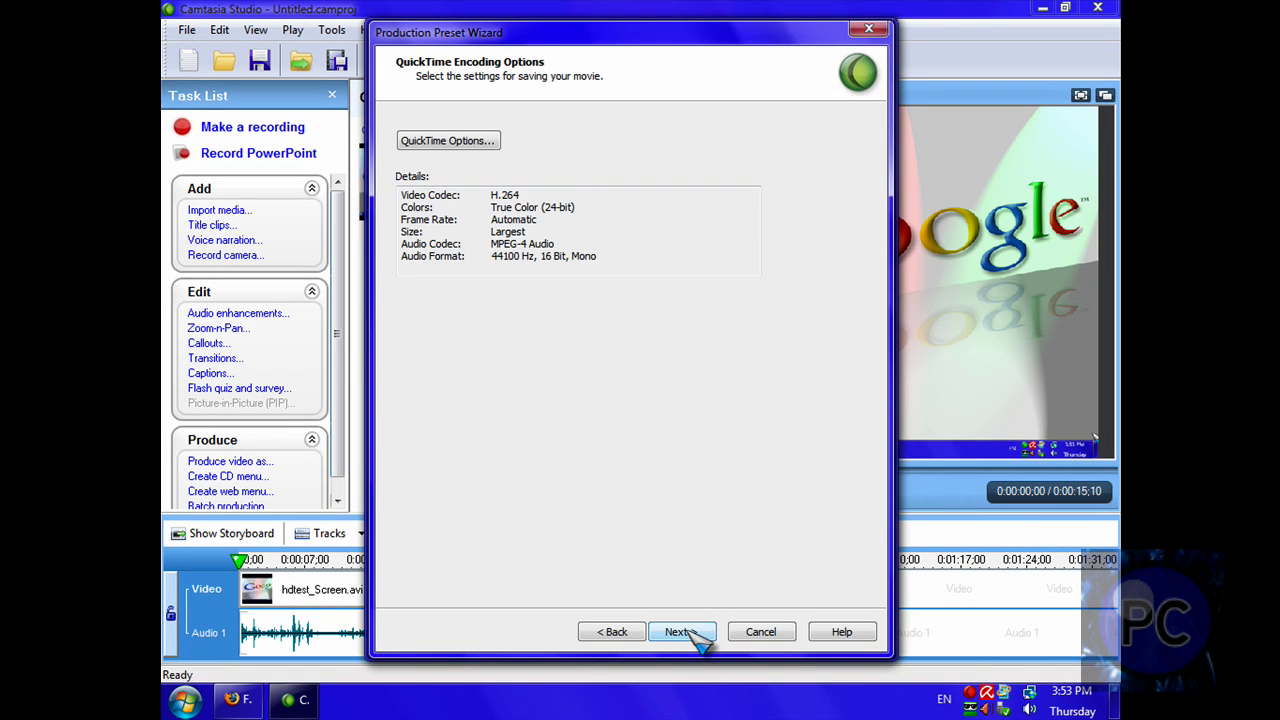
left_click(480, 148)
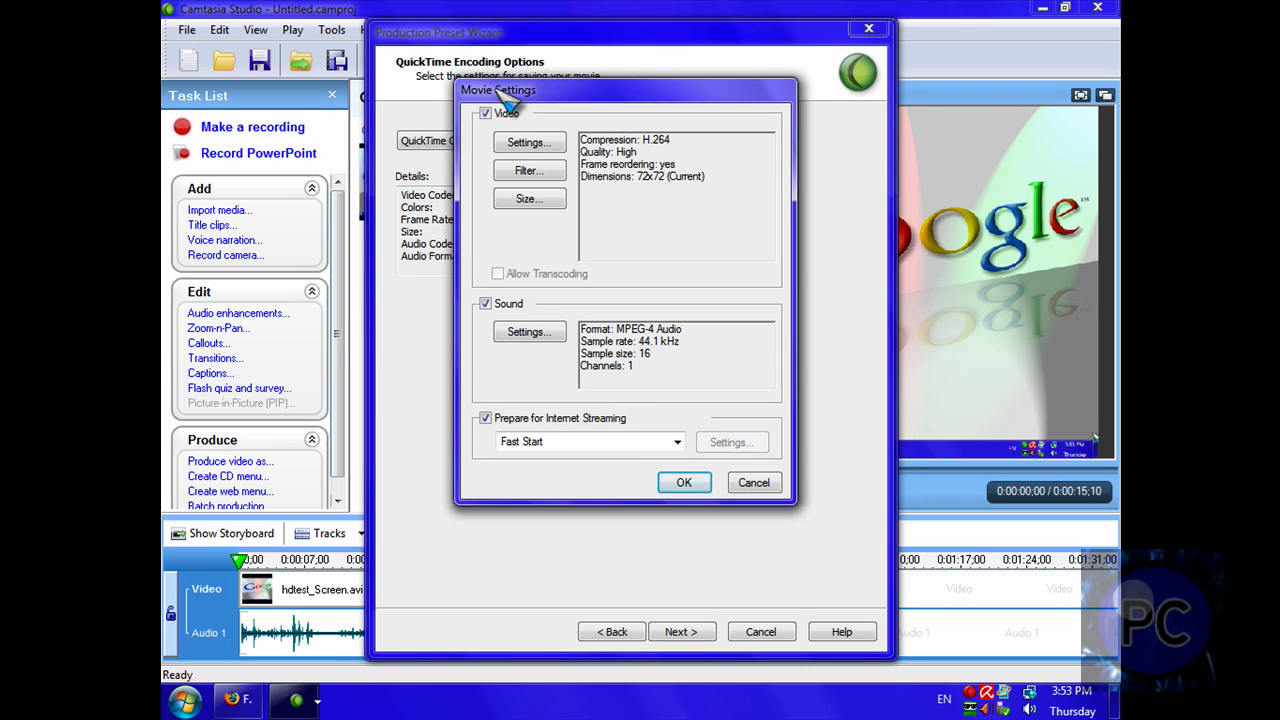
left_click(538, 142)
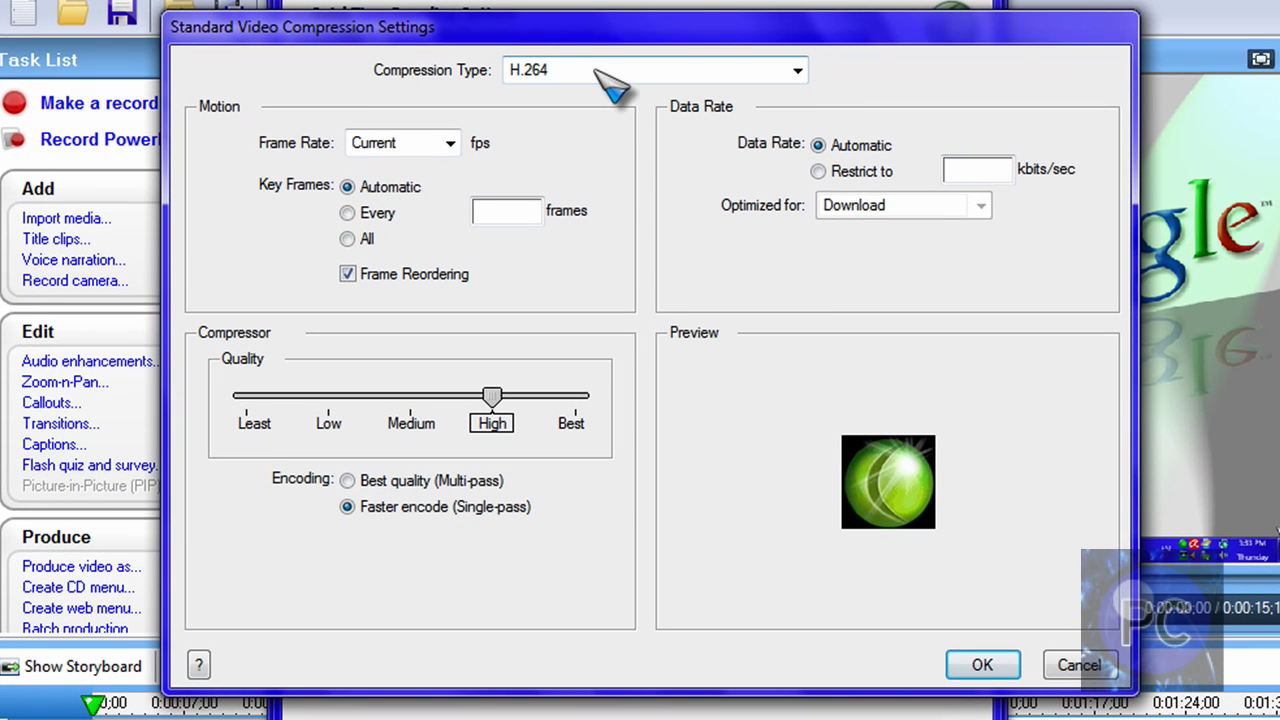
left_click(450, 143)
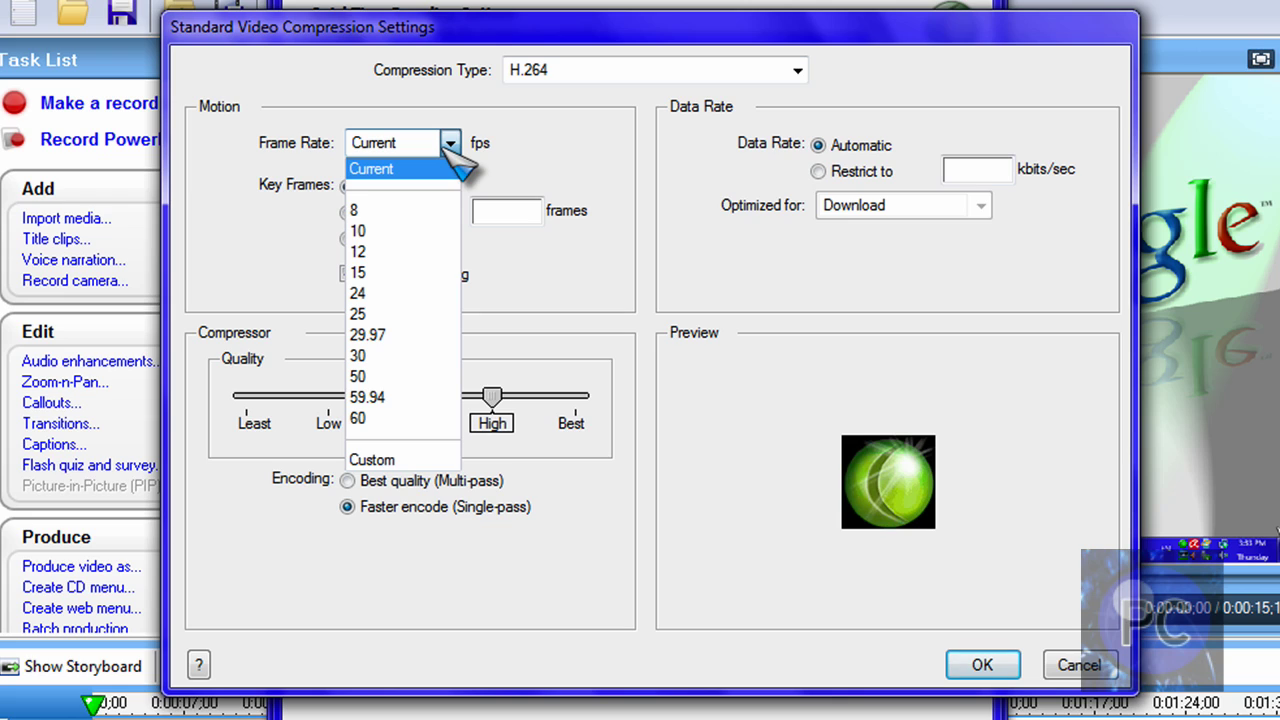
left_click(372, 337)
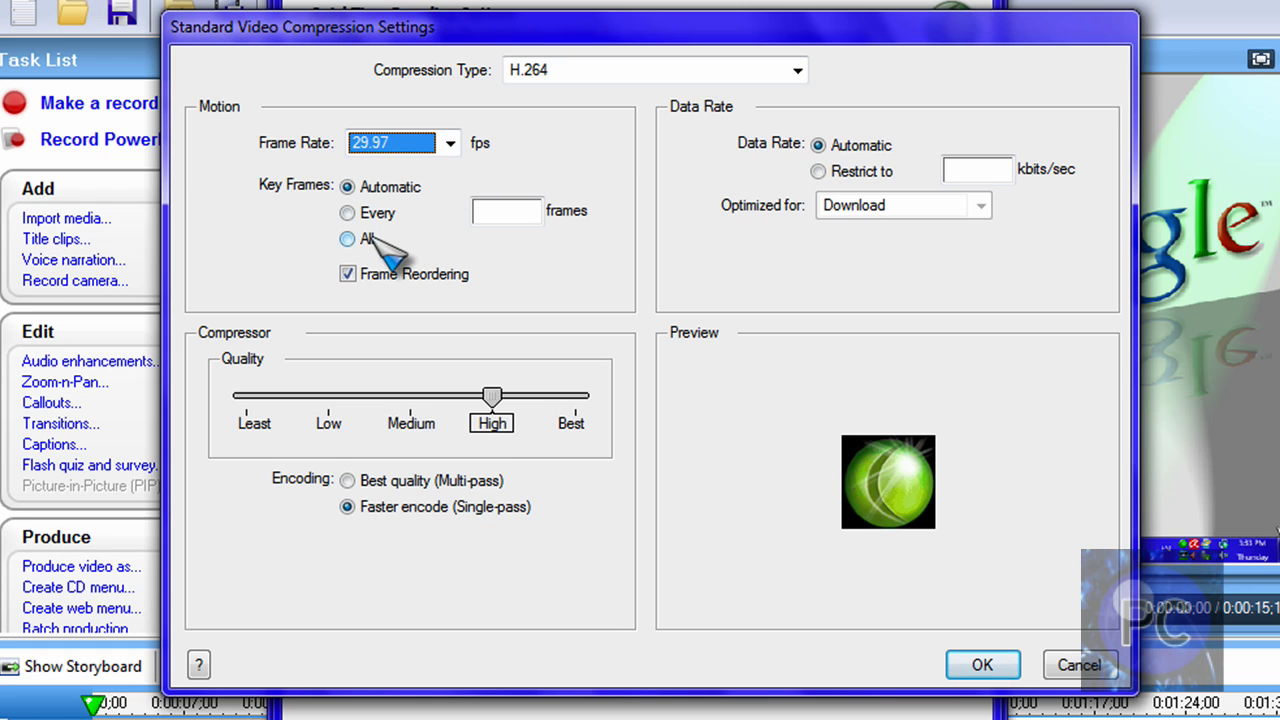
left_click(365, 189)
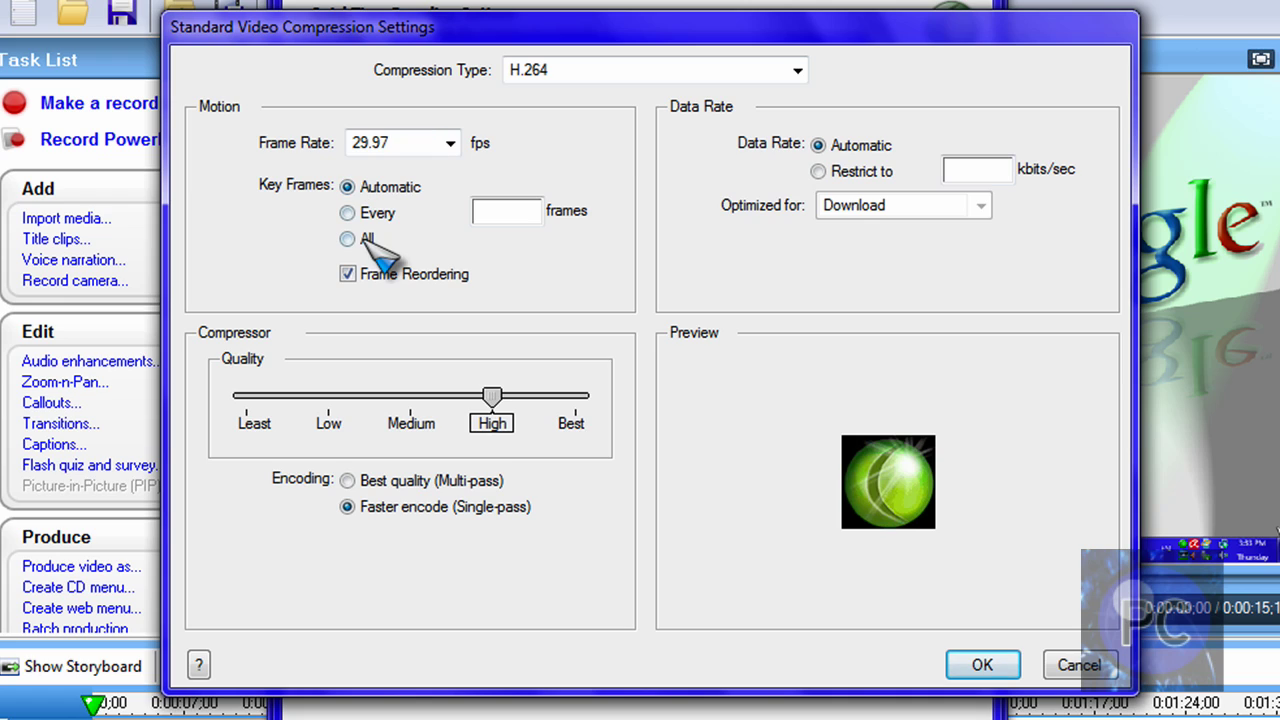
- Set a key frame every 30 frames, Best quality, and Faster encode (Single-pass)
left_click(348, 239)
left_click(373, 214)
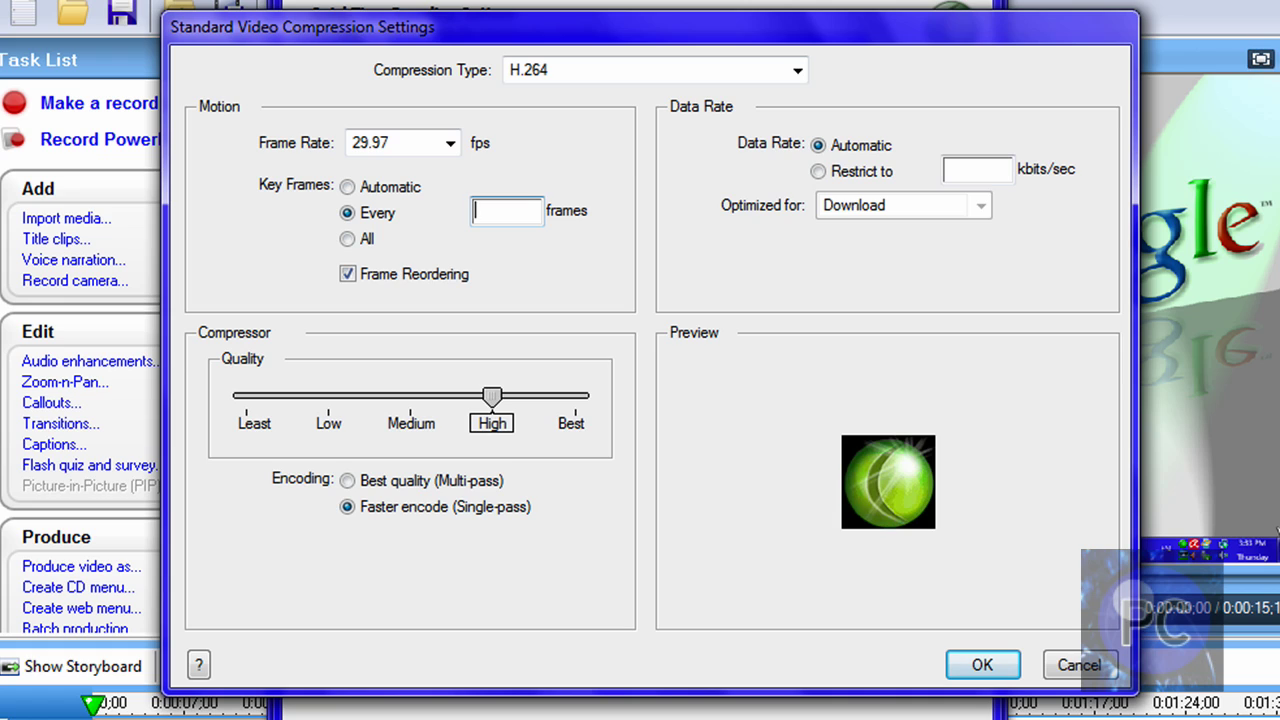
left_click(377, 189)
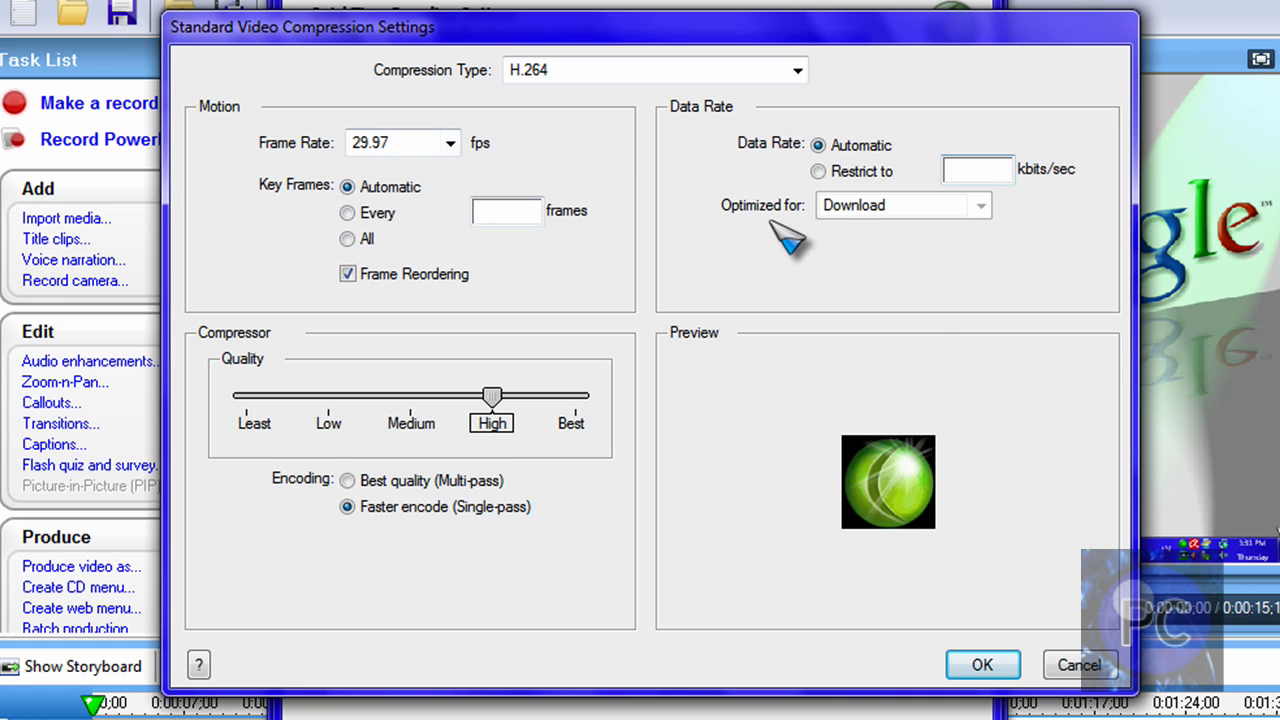
left_click(390, 216)
left_click(498, 214)
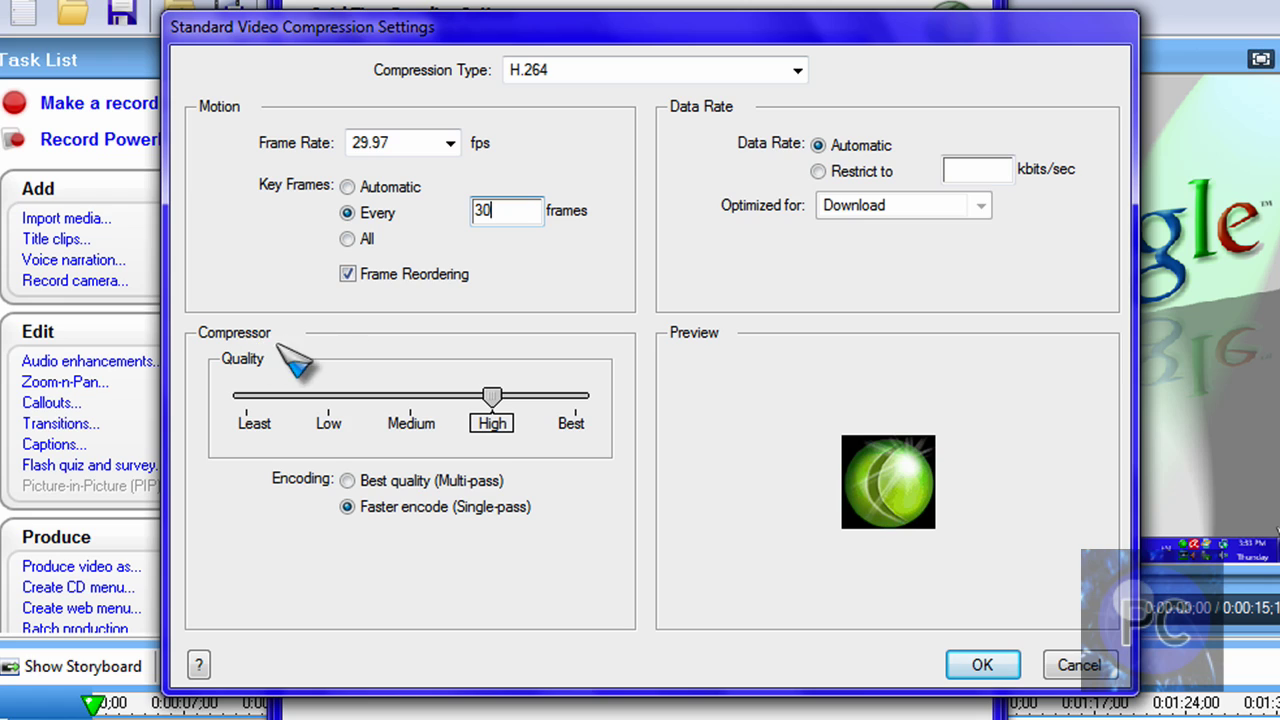
left_click_drag(500, 397, 588, 398)
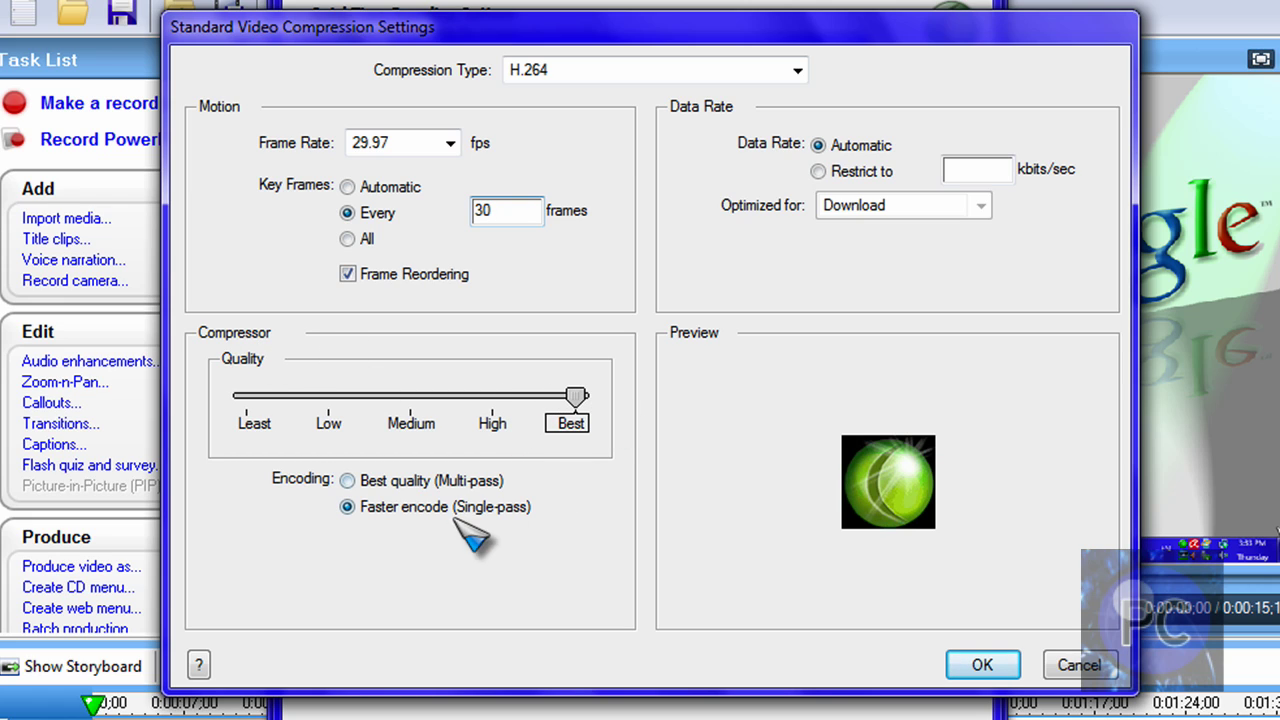
left_click(392, 484)
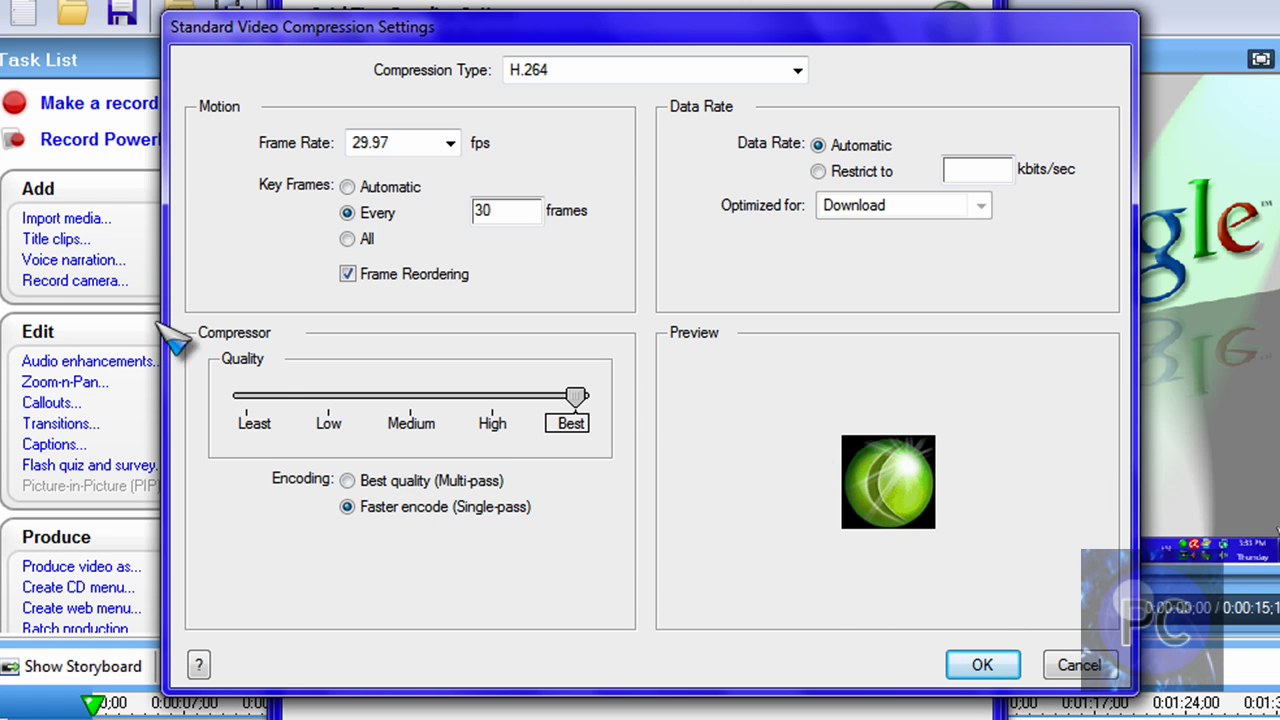
left_click(470, 482)
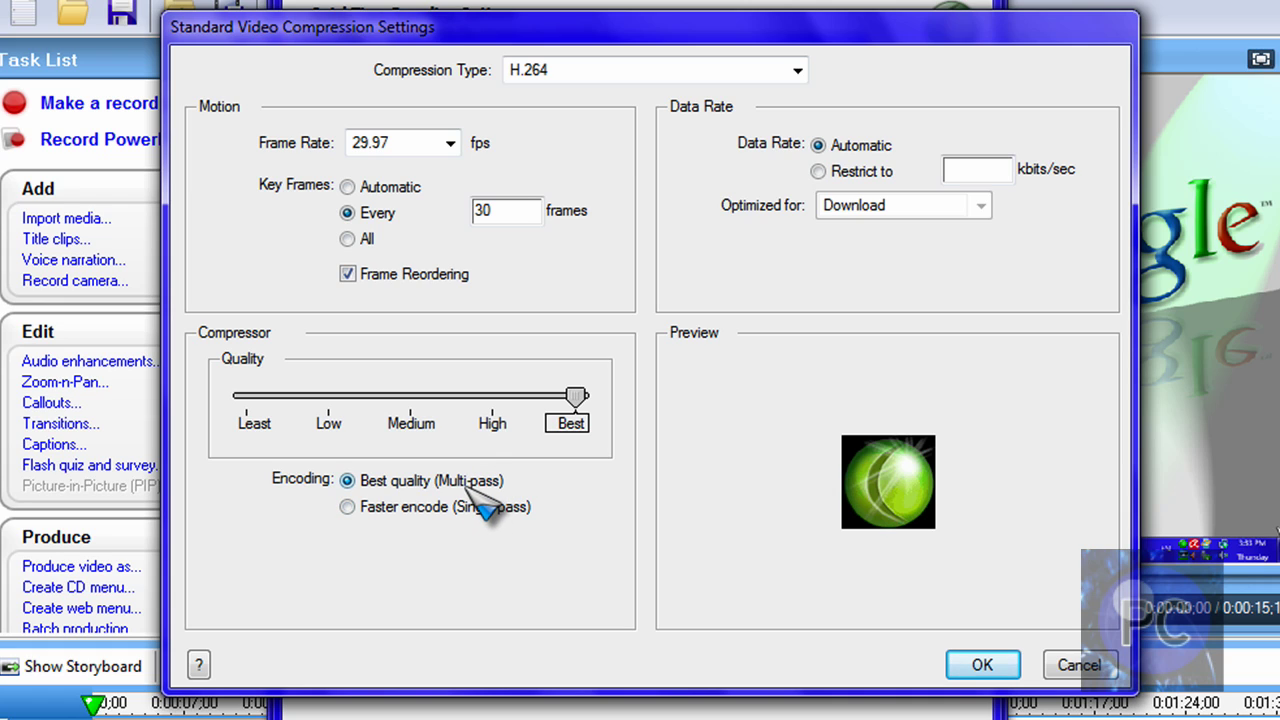
left_click(448, 508)
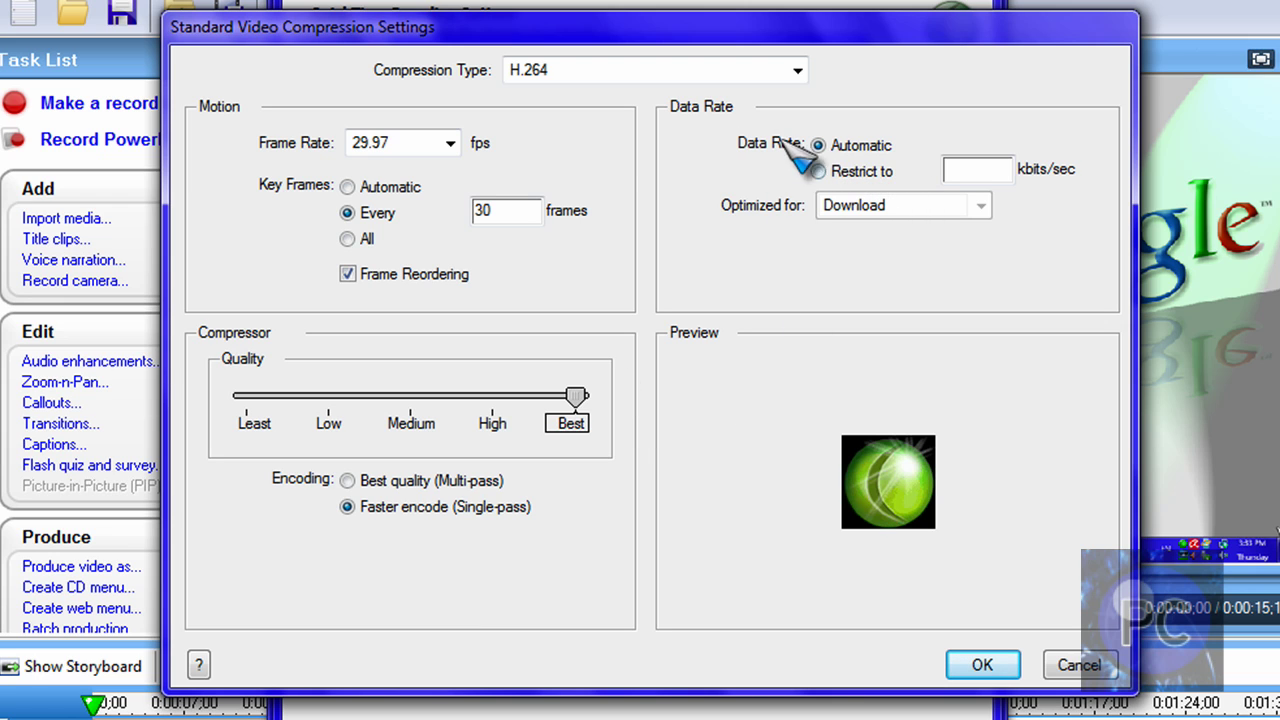
- Confirm the H.264 video settings and set MPEG-4 Audio to Stereo
left_click(982, 665)
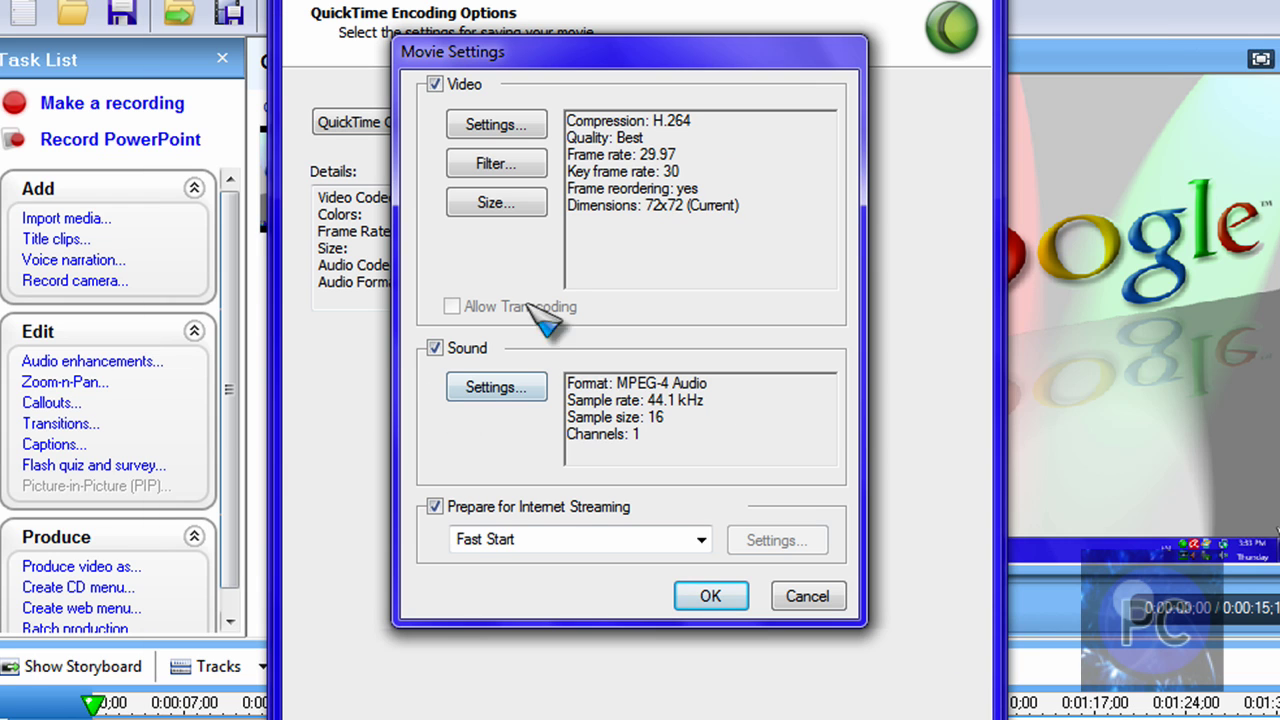
left_click(498, 206)
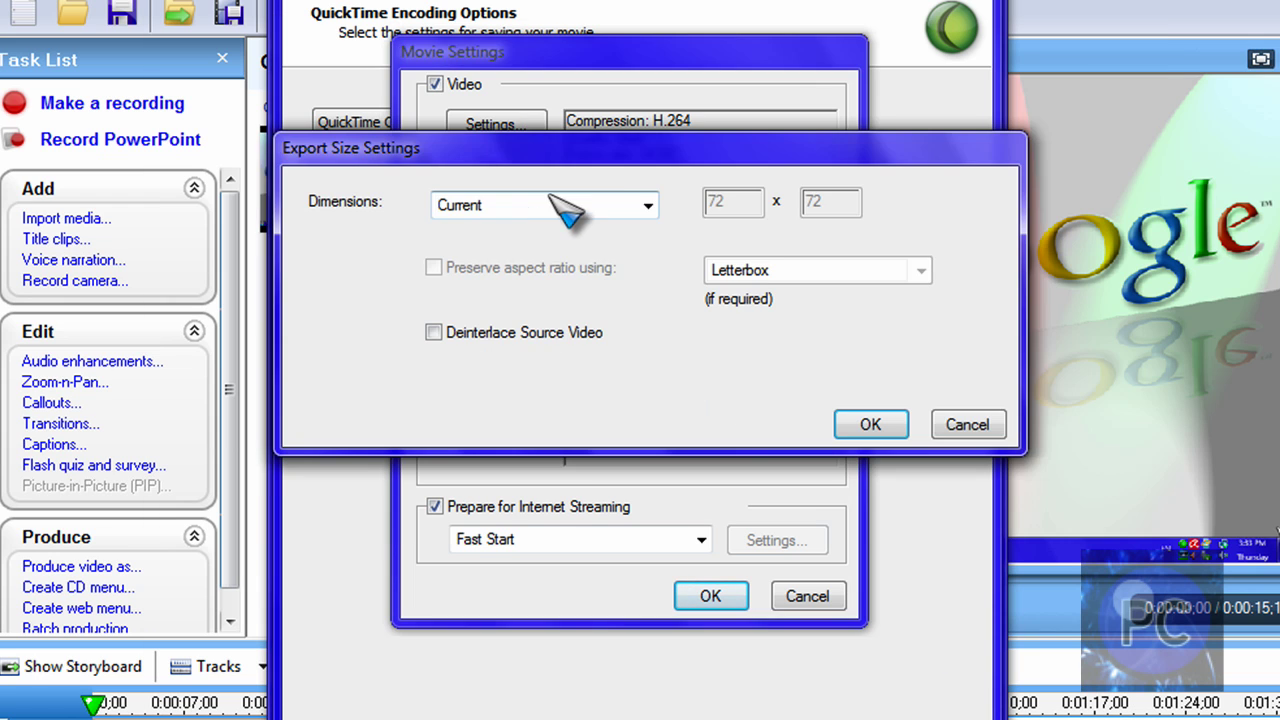
left_click(966, 426)
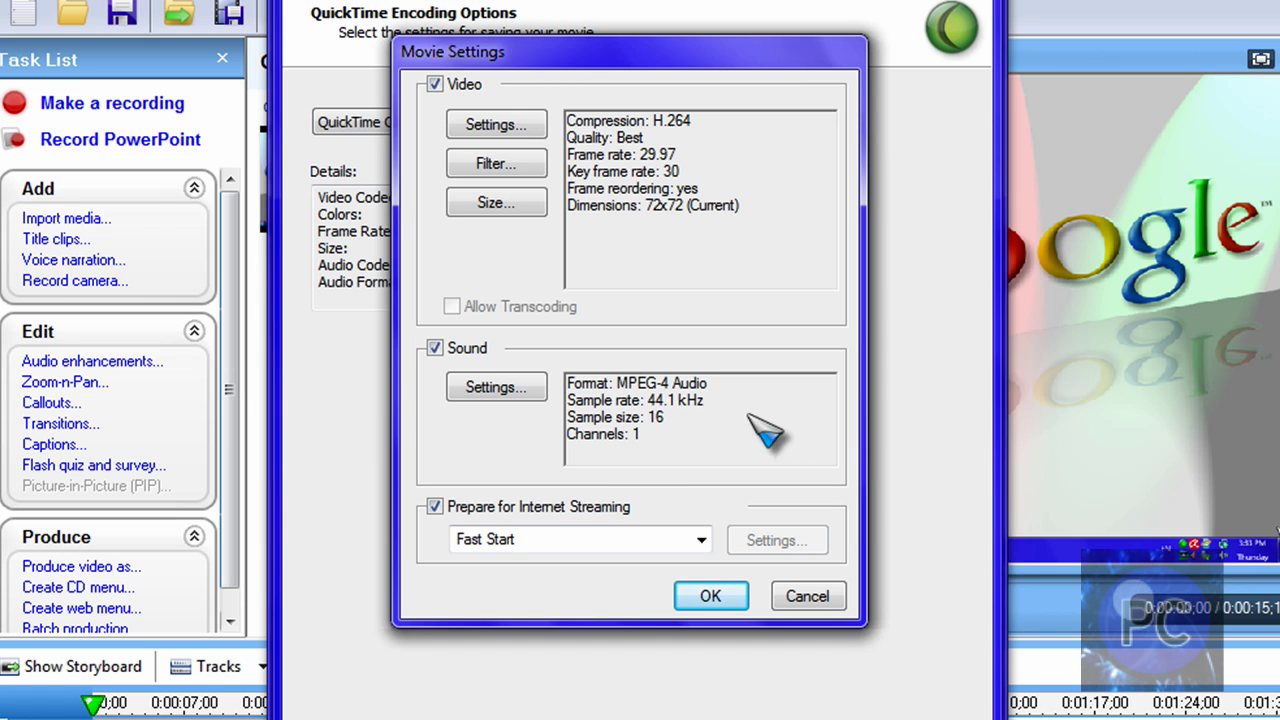
left_click(515, 400)
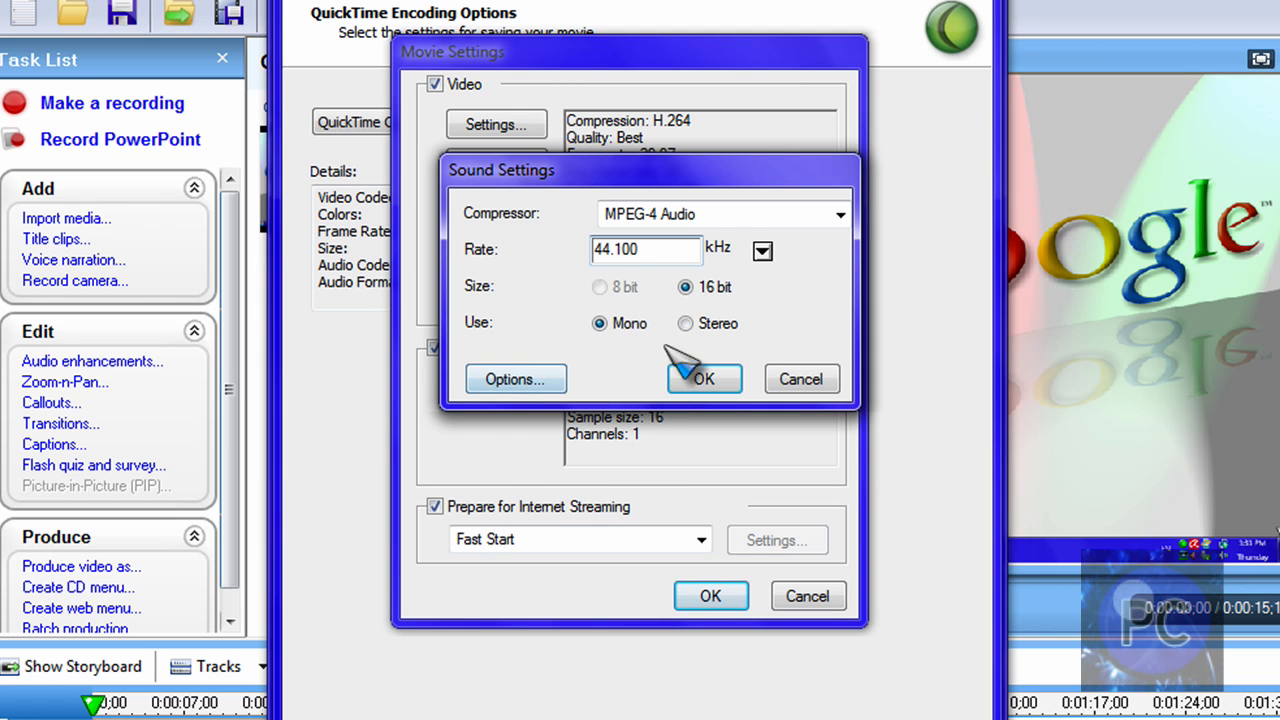
left_click(712, 214)
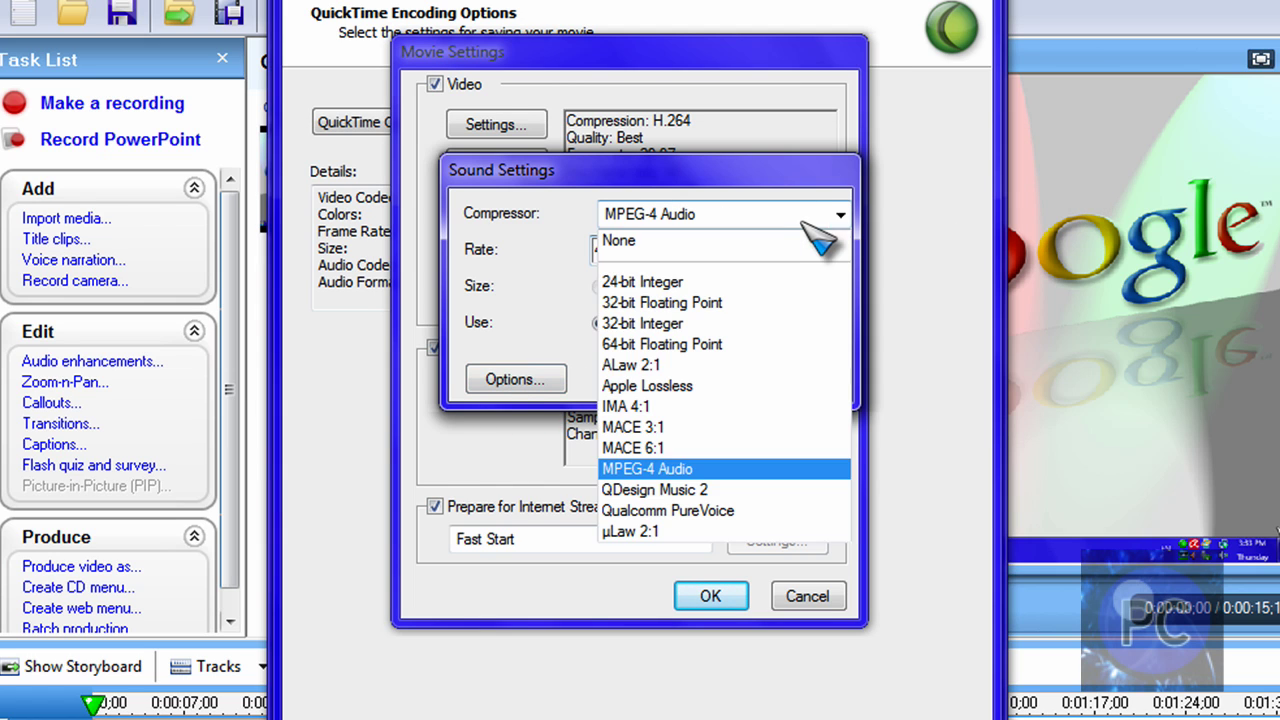
left_click(710, 461)
left_click(764, 251)
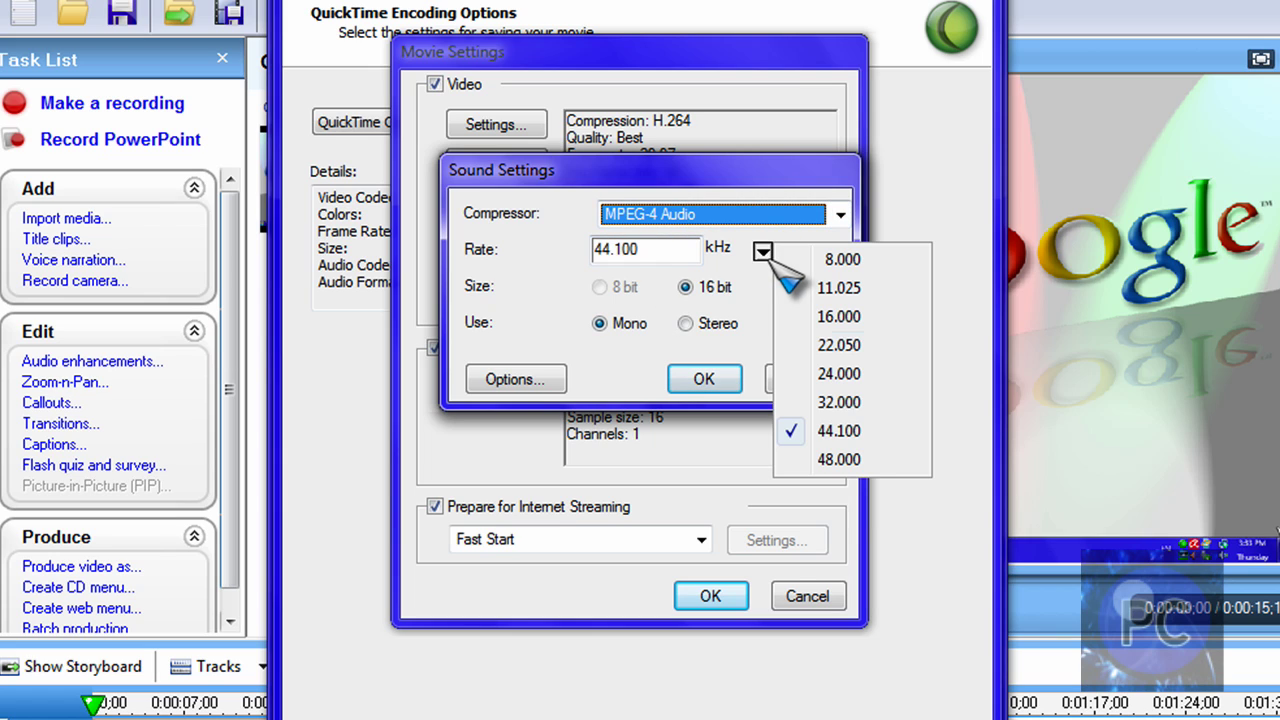
left_click(848, 462)
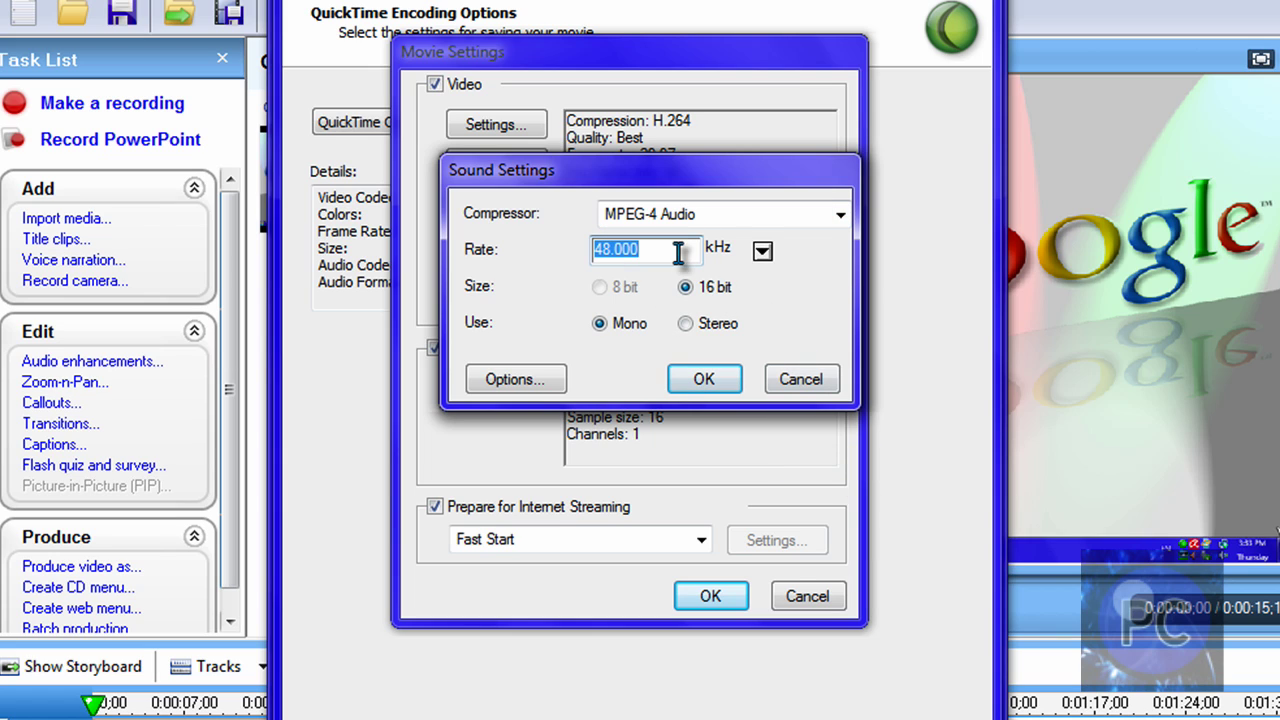
left_click_drag(677, 250, 624, 253)
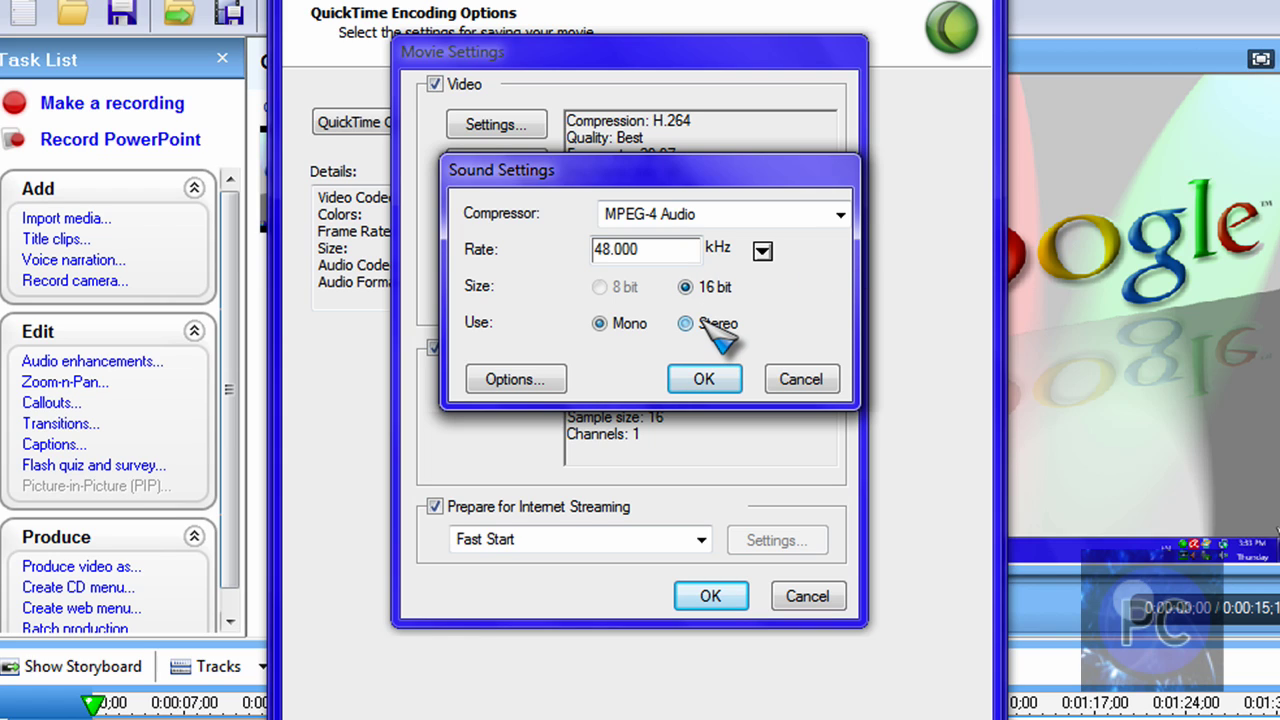
left_click(700, 323)
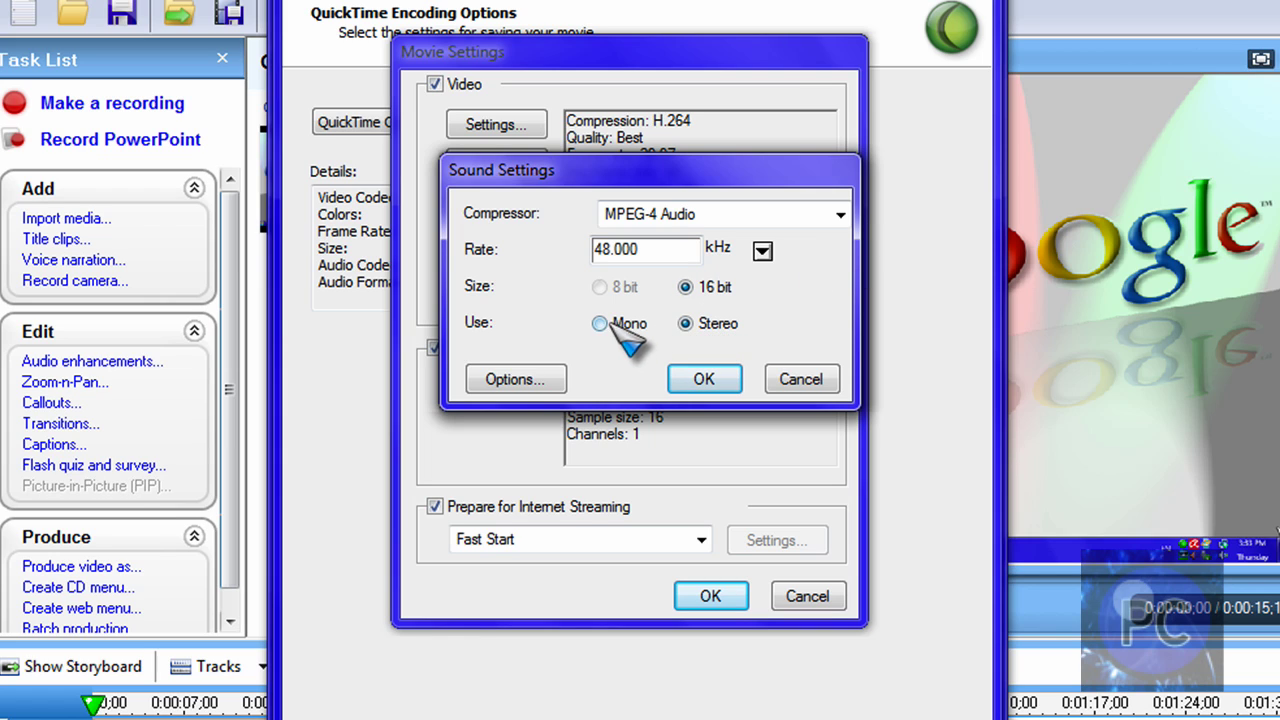
left_click(712, 381)
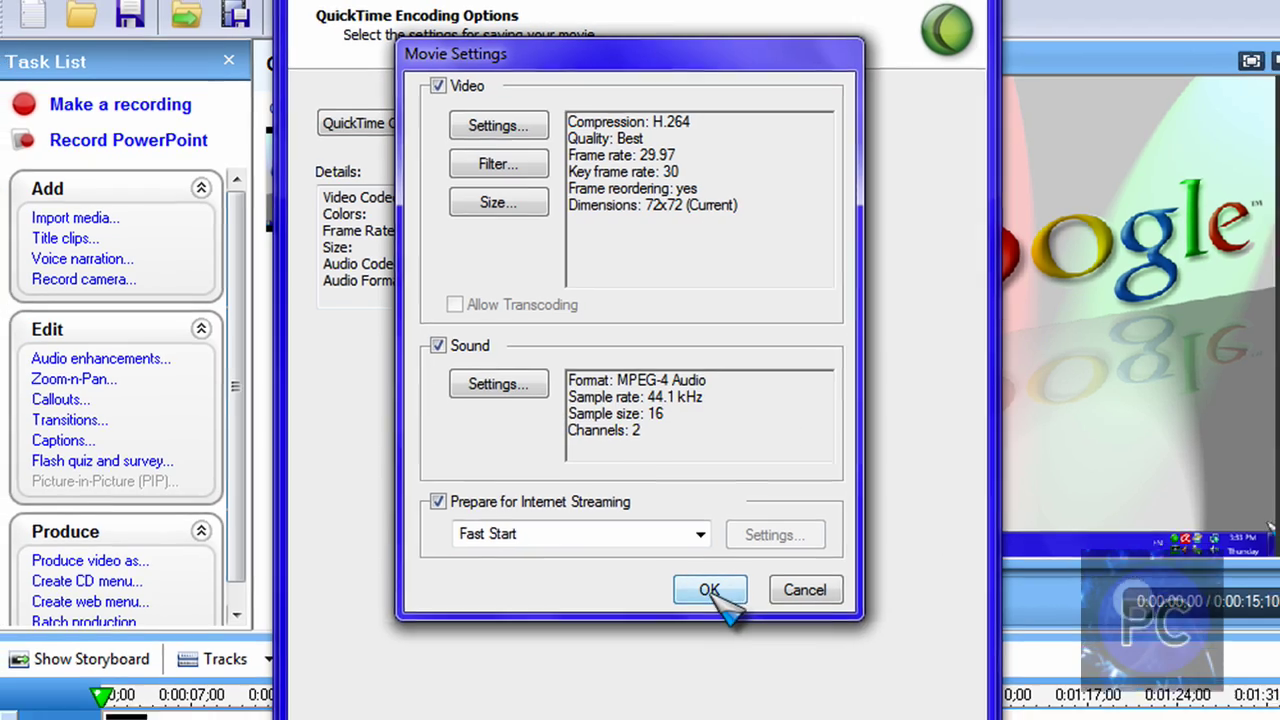
- Set a custom 1280x720 video size and enable Instant Zoom-n-Pan speed
left_click(710, 596)
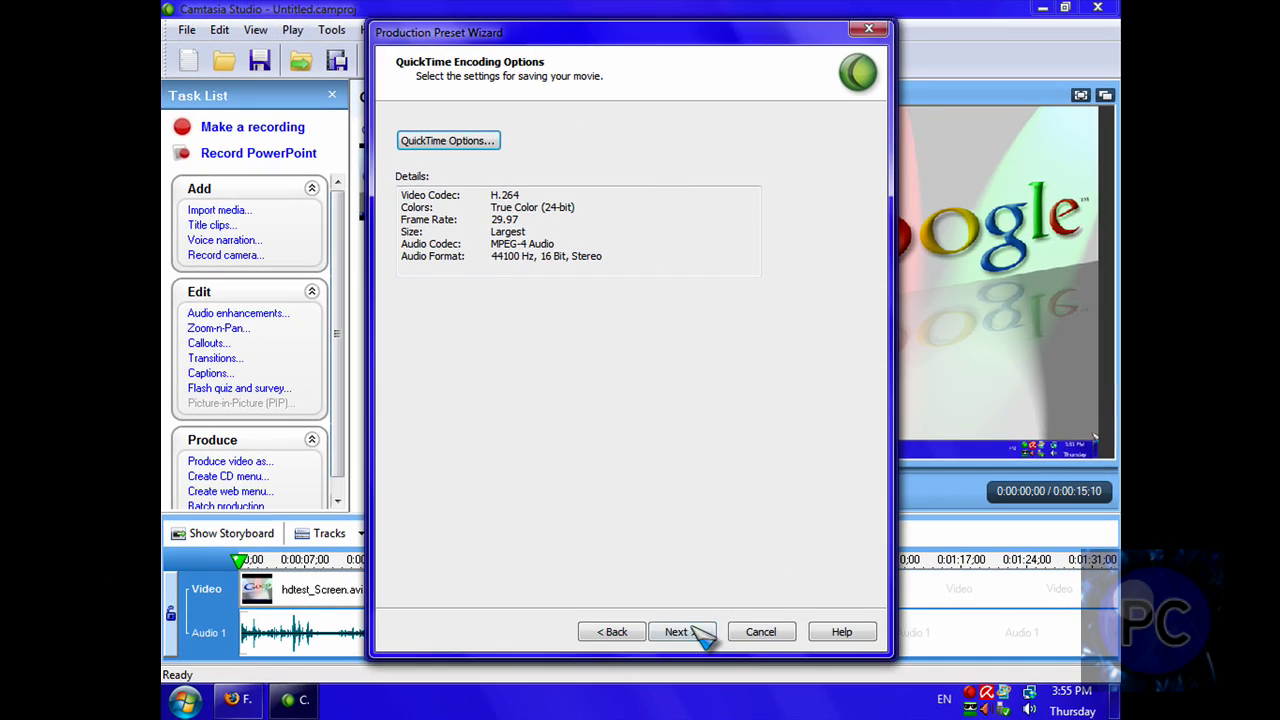
left_click(676, 632)
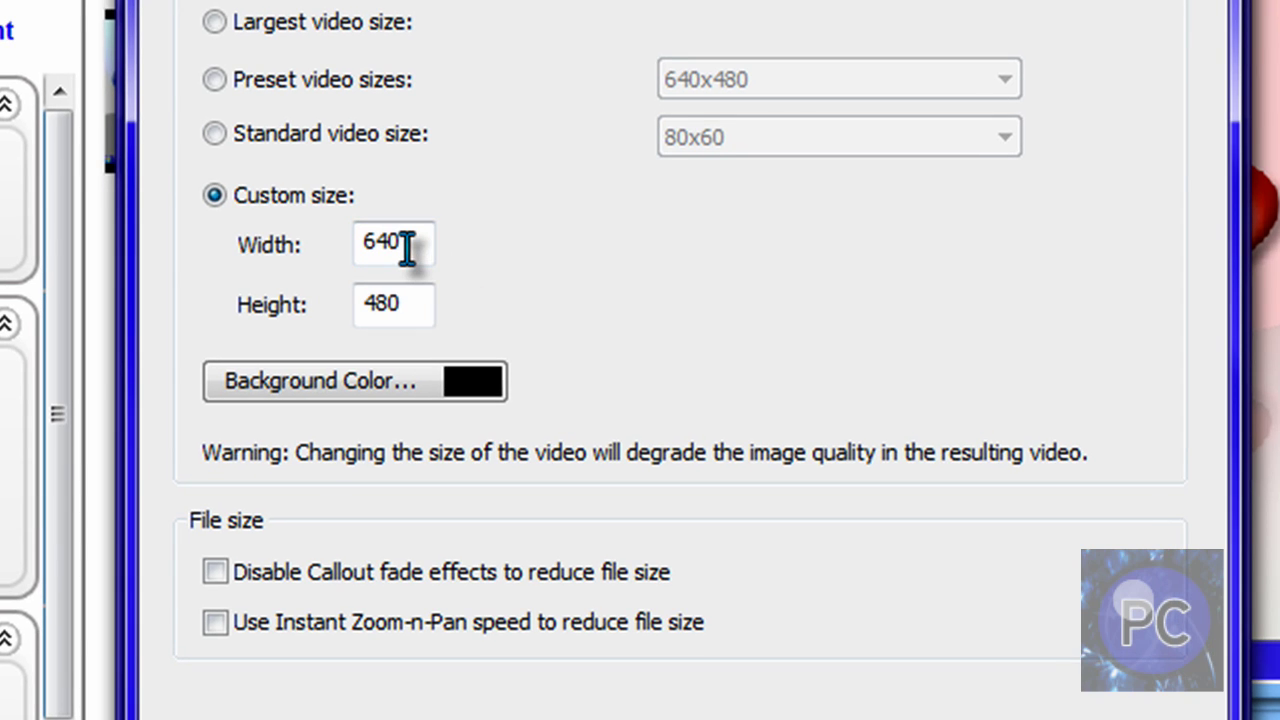
left_click_drag(408, 246, 340, 240)
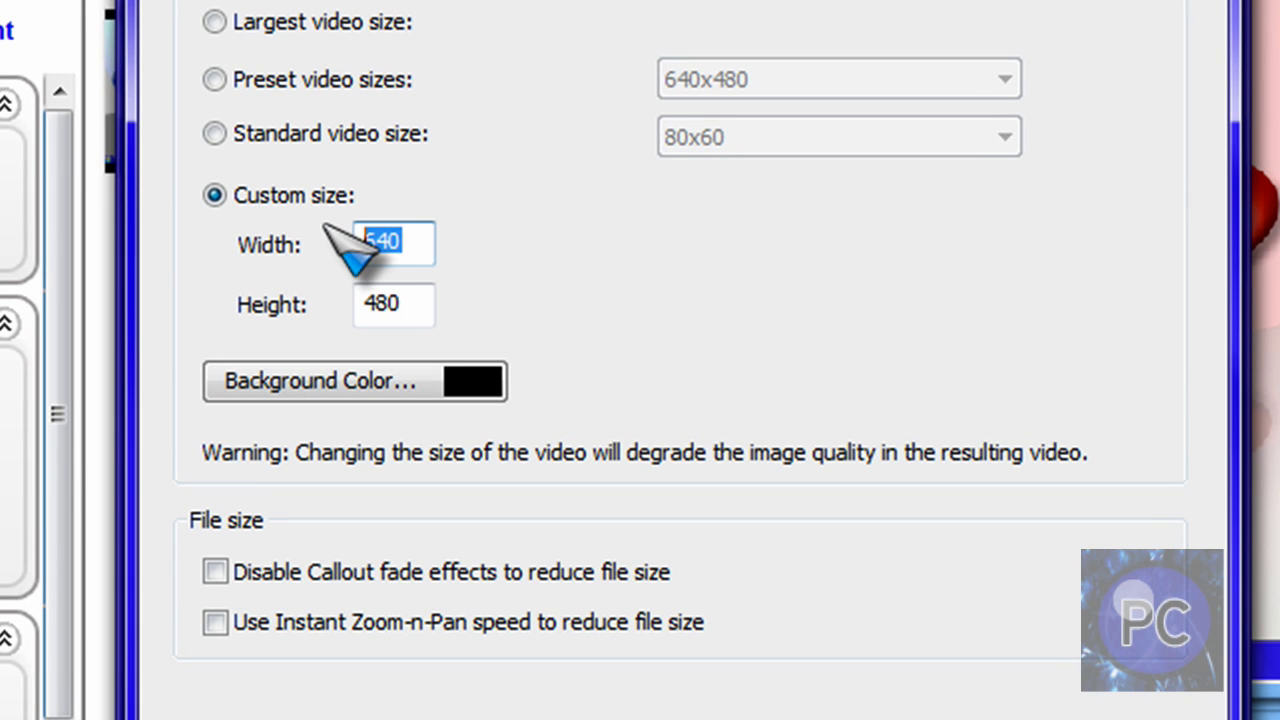
type("1280")
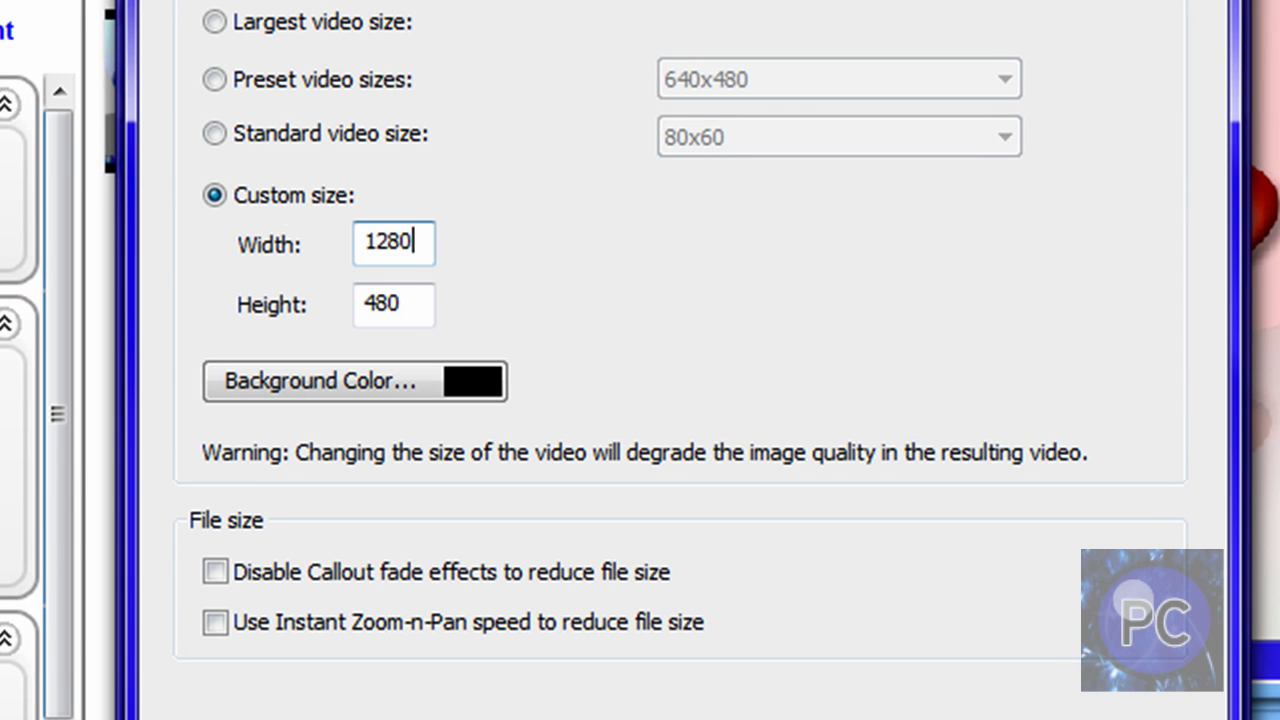
left_click_drag(417, 303, 182, 300)
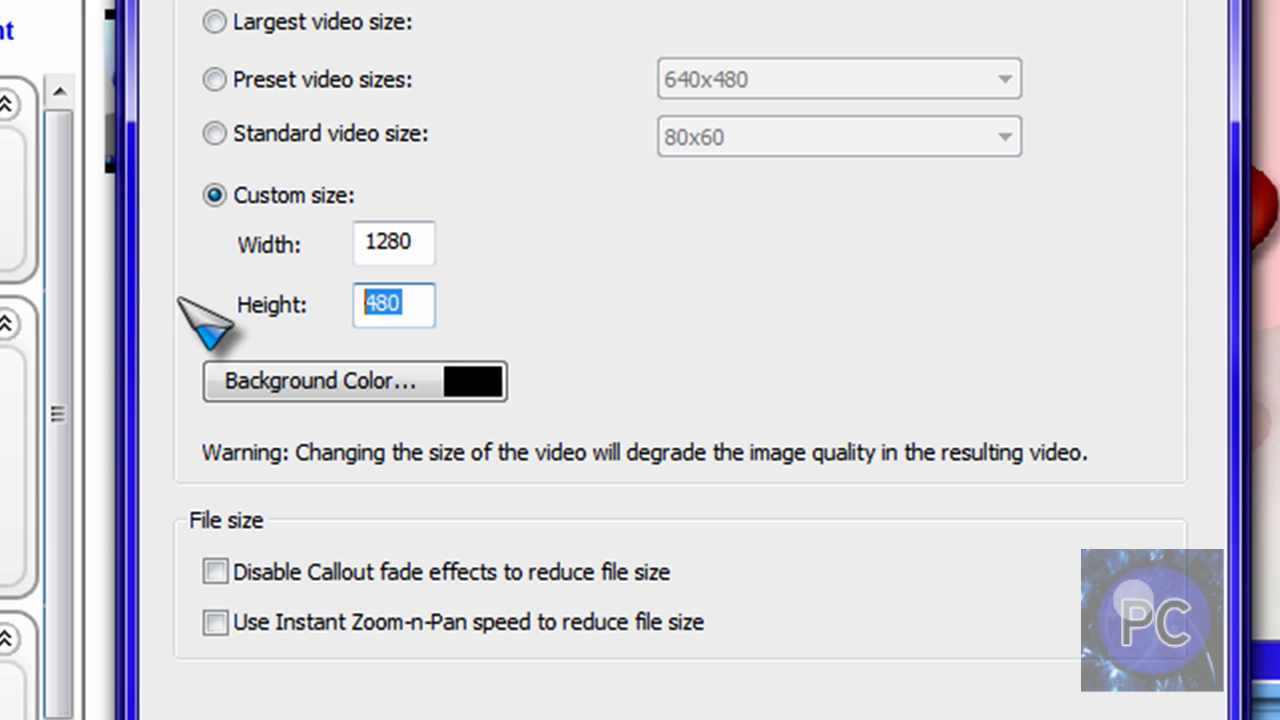
type("72")
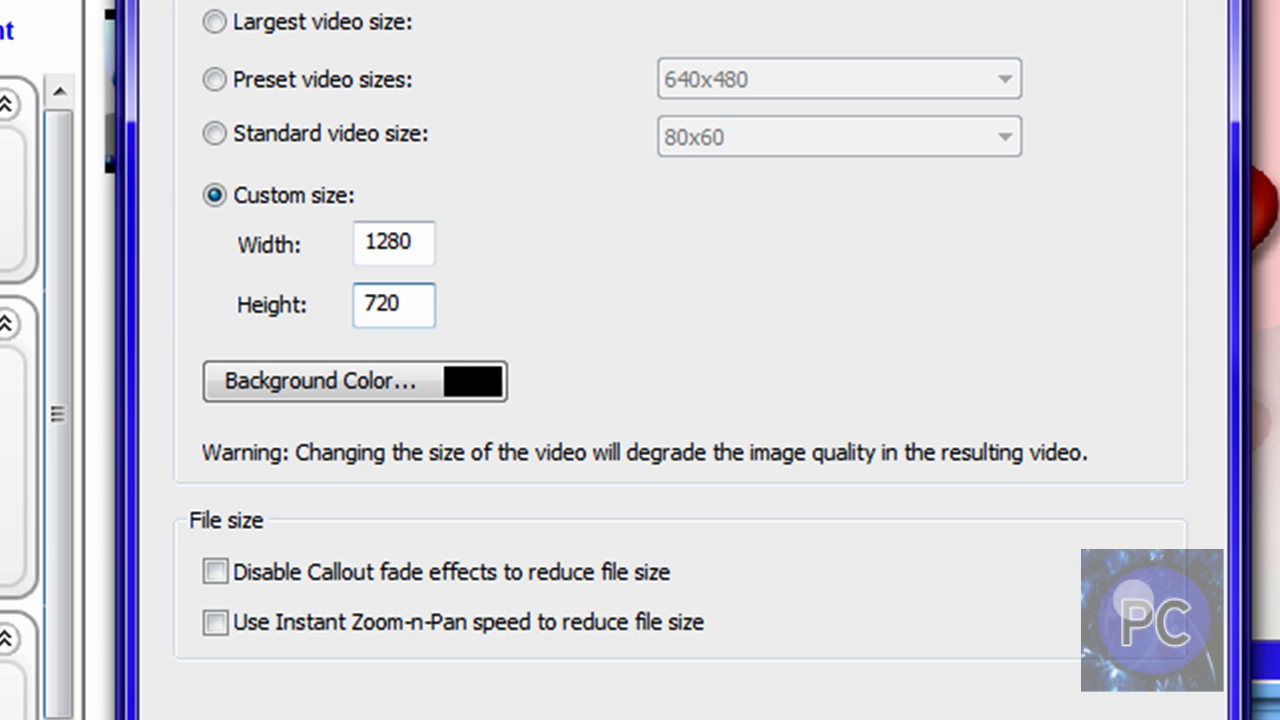
type("0")
left_click(355, 385)
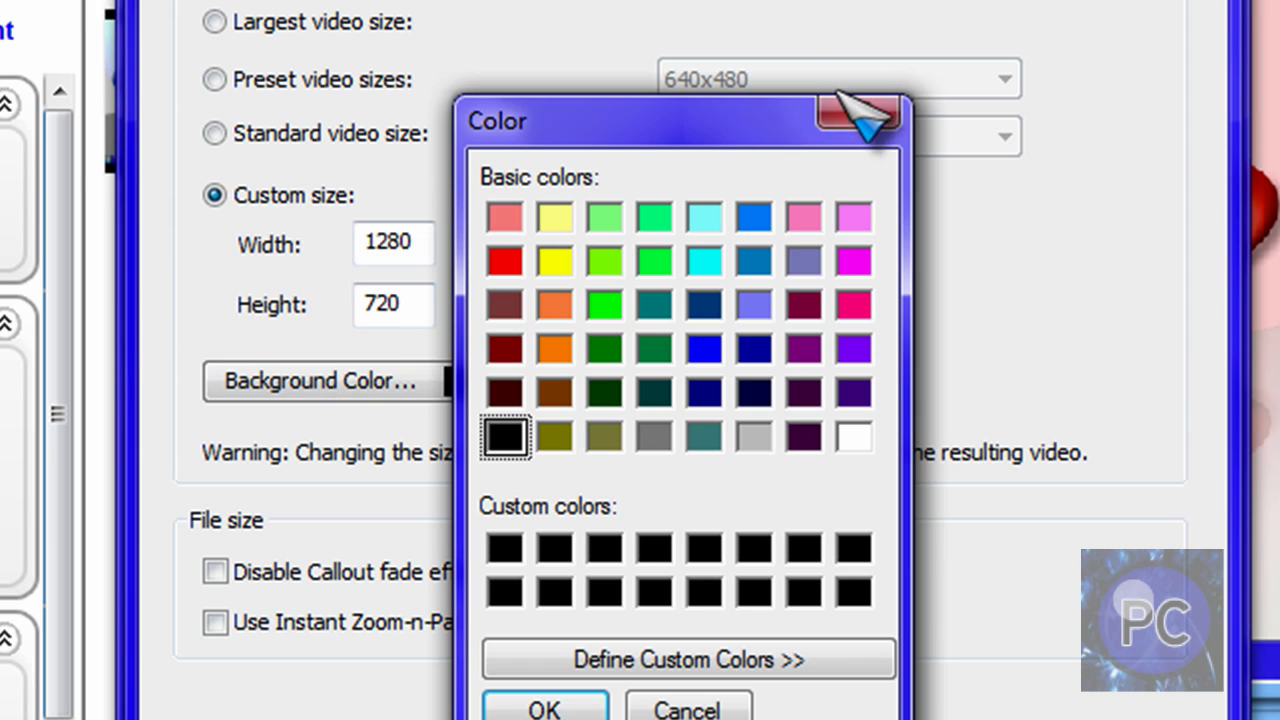
left_click(858, 118)
left_click(400, 622)
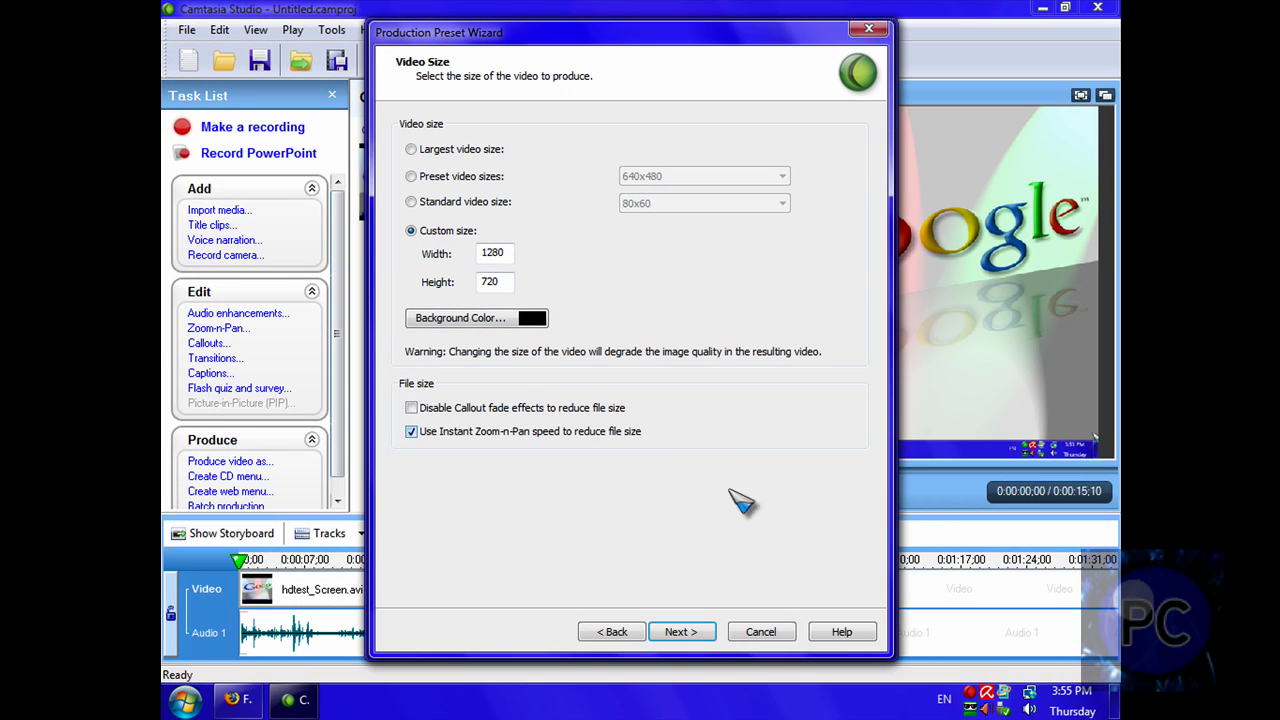
- Include the watermark.png watermark and lower its opacity
left_click(683, 632)
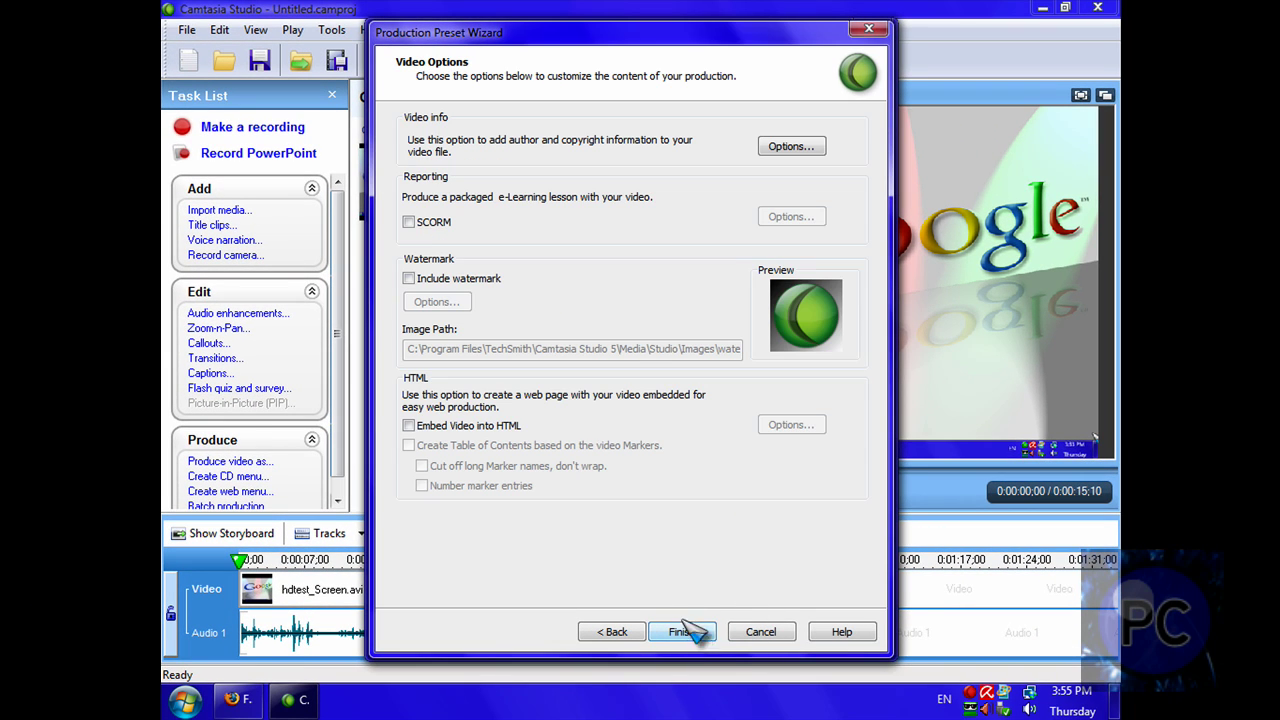
left_click(432, 278)
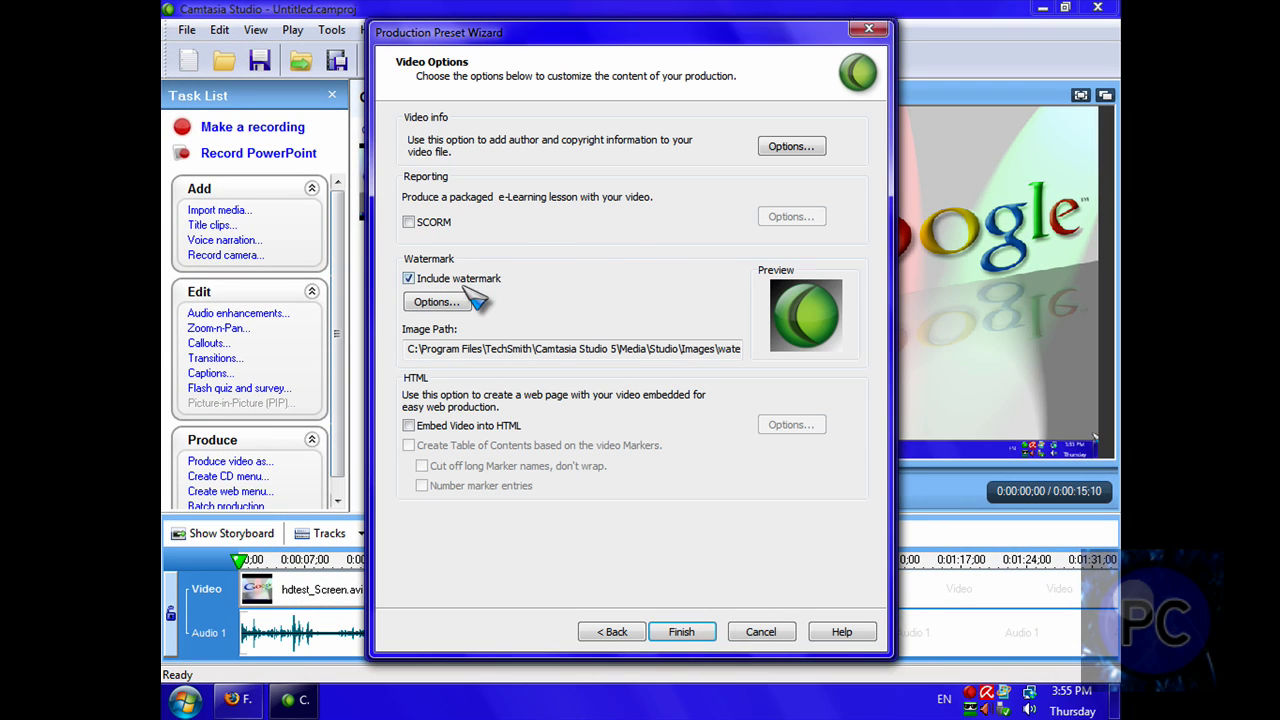
left_click(440, 303)
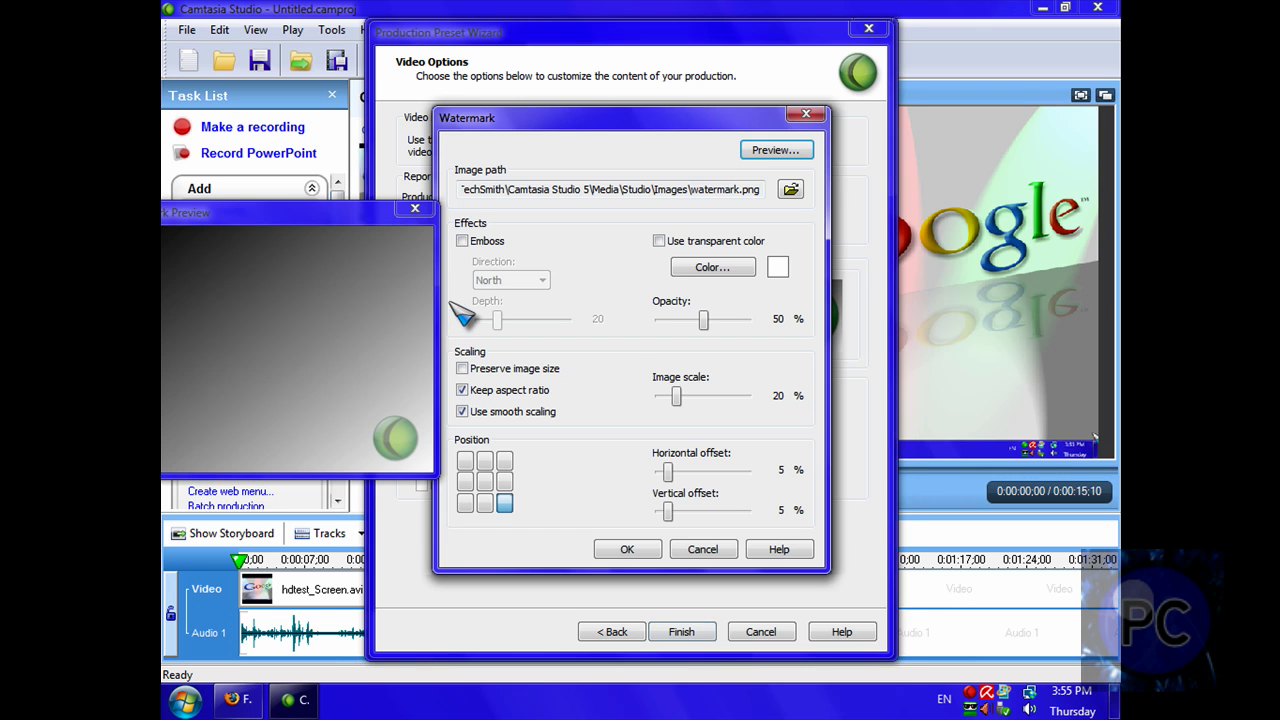
left_click(791, 190)
left_click(872, 160)
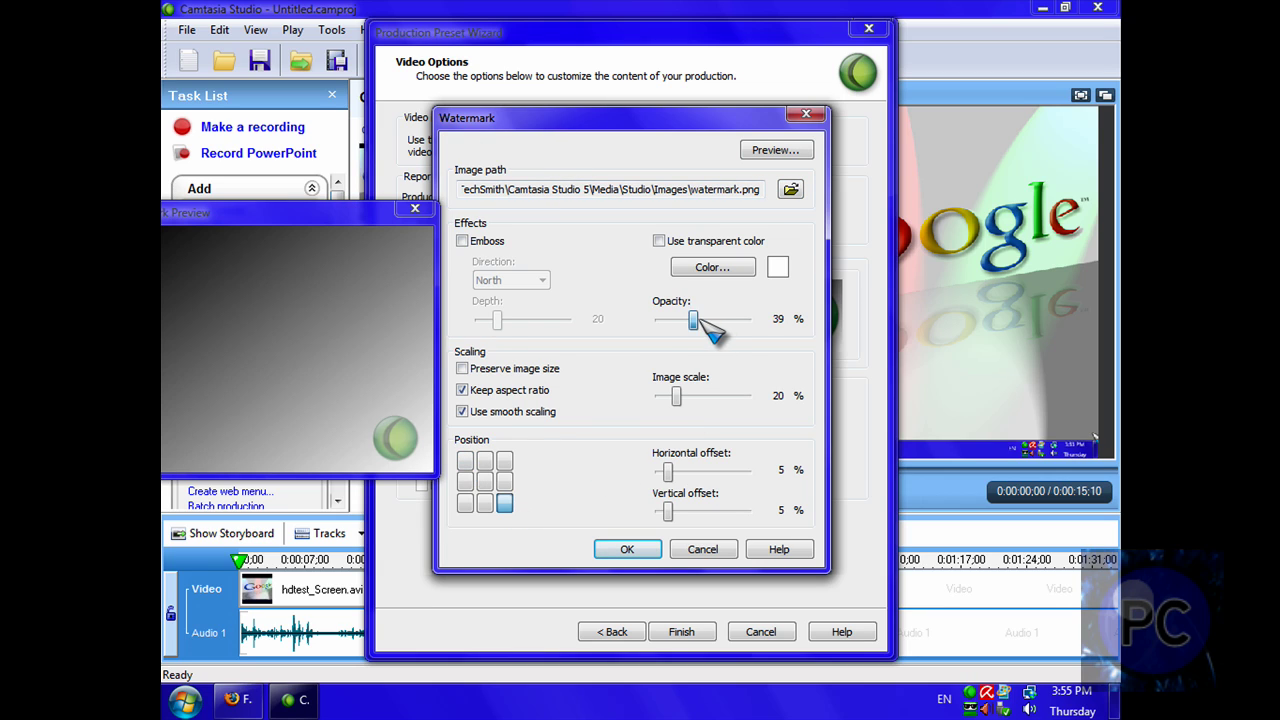
mouse_move(701, 320)
left_mouse_down()
mouse_move(659, 320)
mouse_move(691, 325)
left_mouse_up()
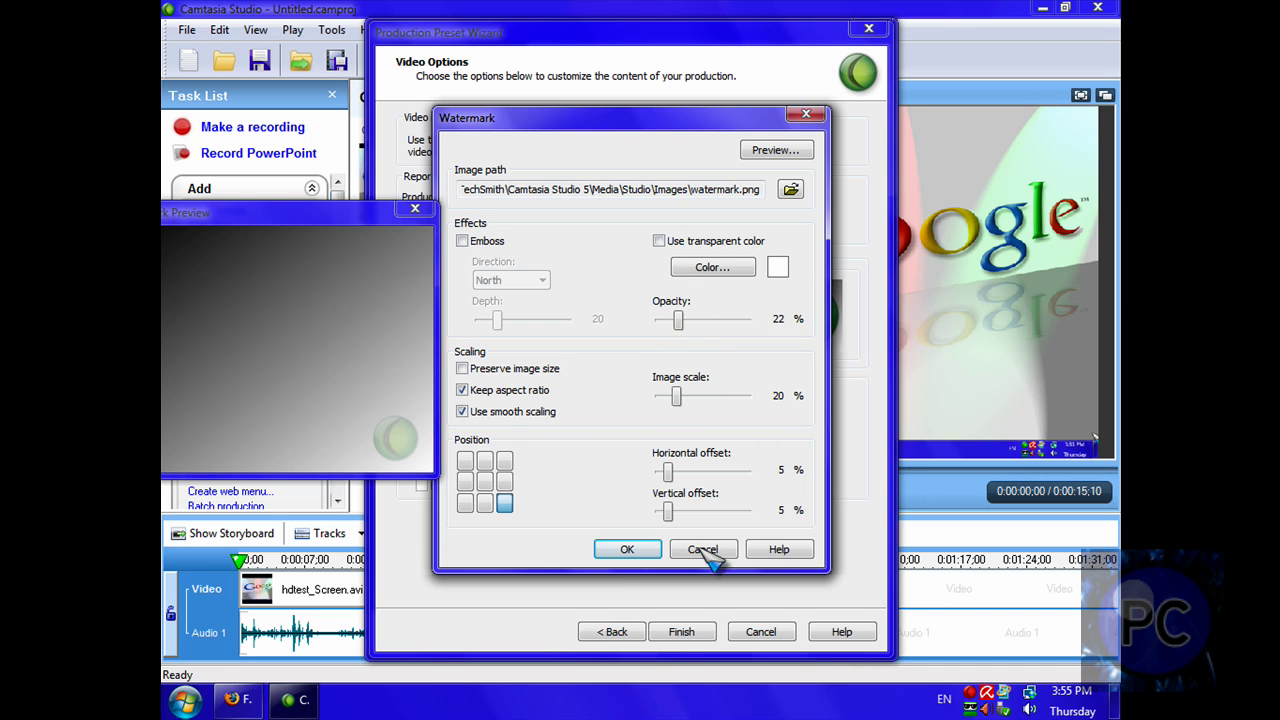
left_click(650, 556)
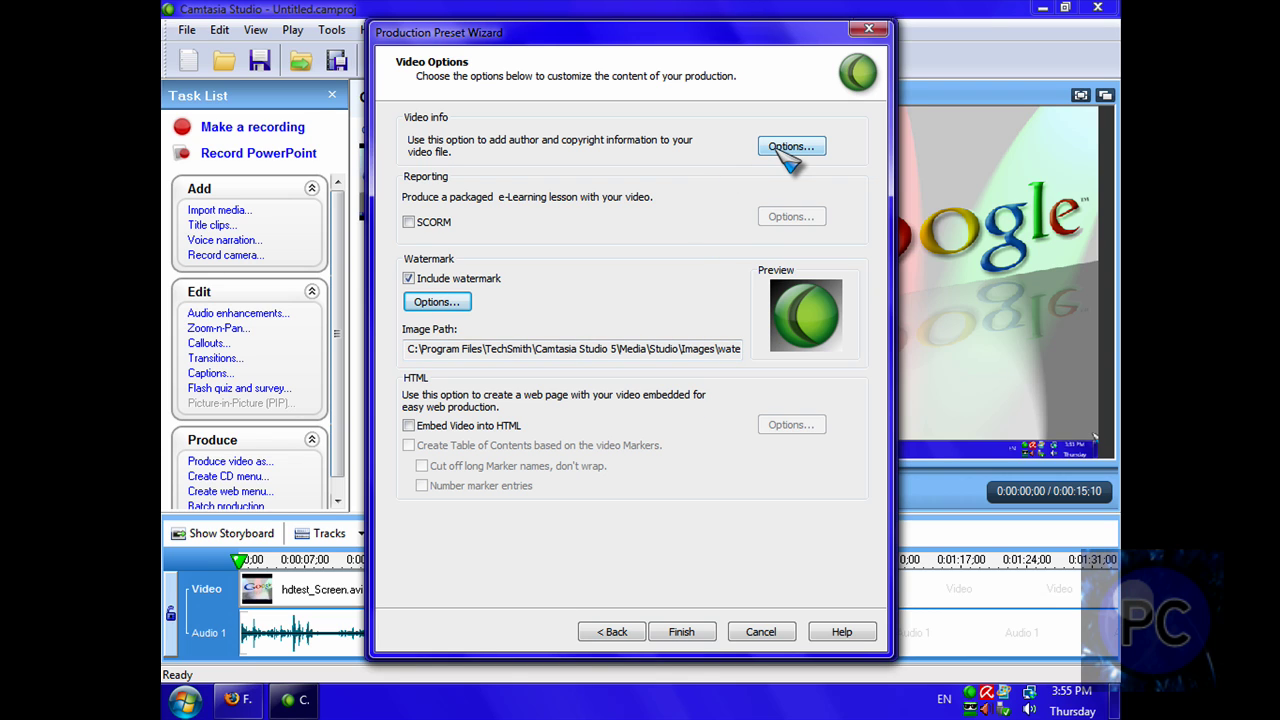
- Finish the new preset, leave the preset manager, and select HD (1280x720) from All presets
left_click(678, 634)
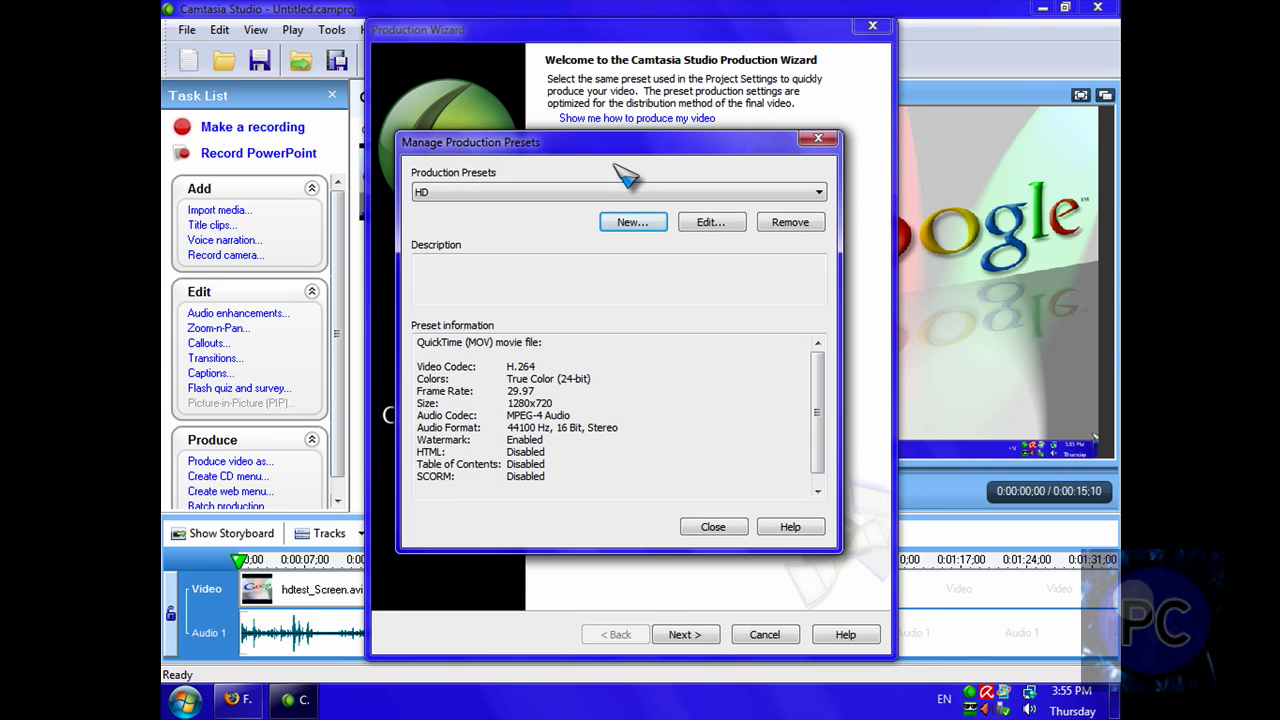
left_click(713, 527)
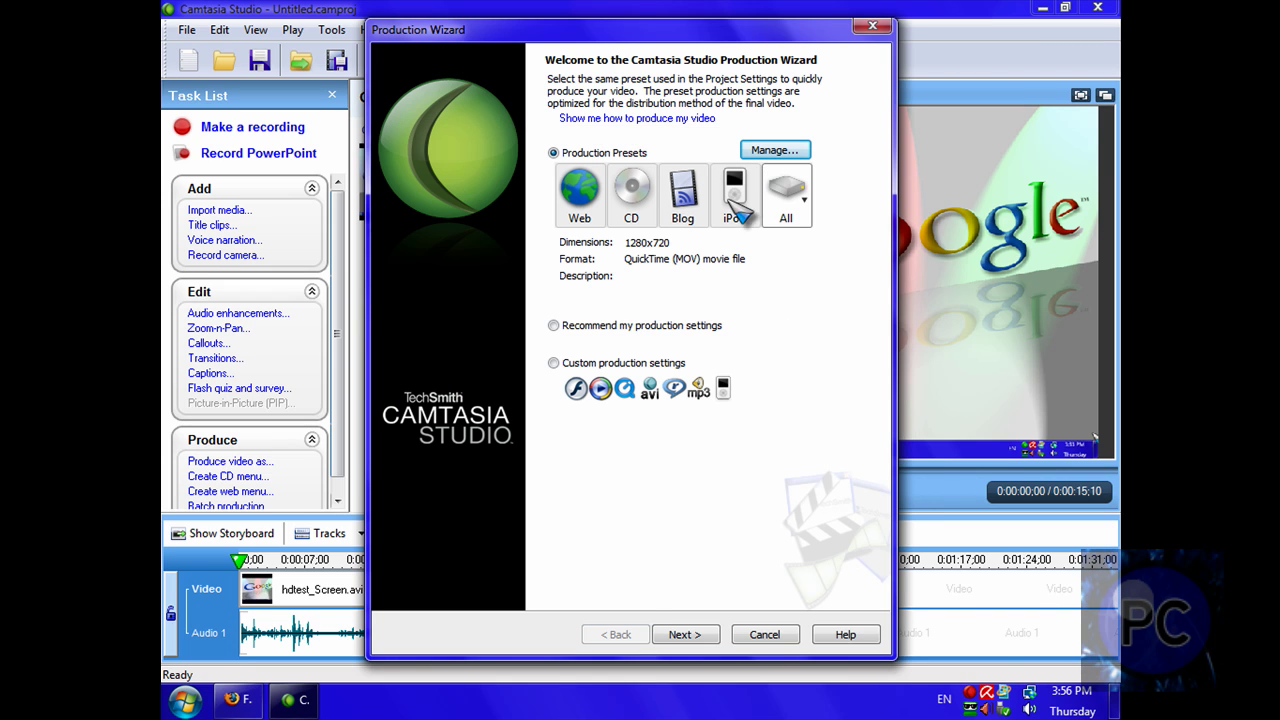
left_click(814, 208)
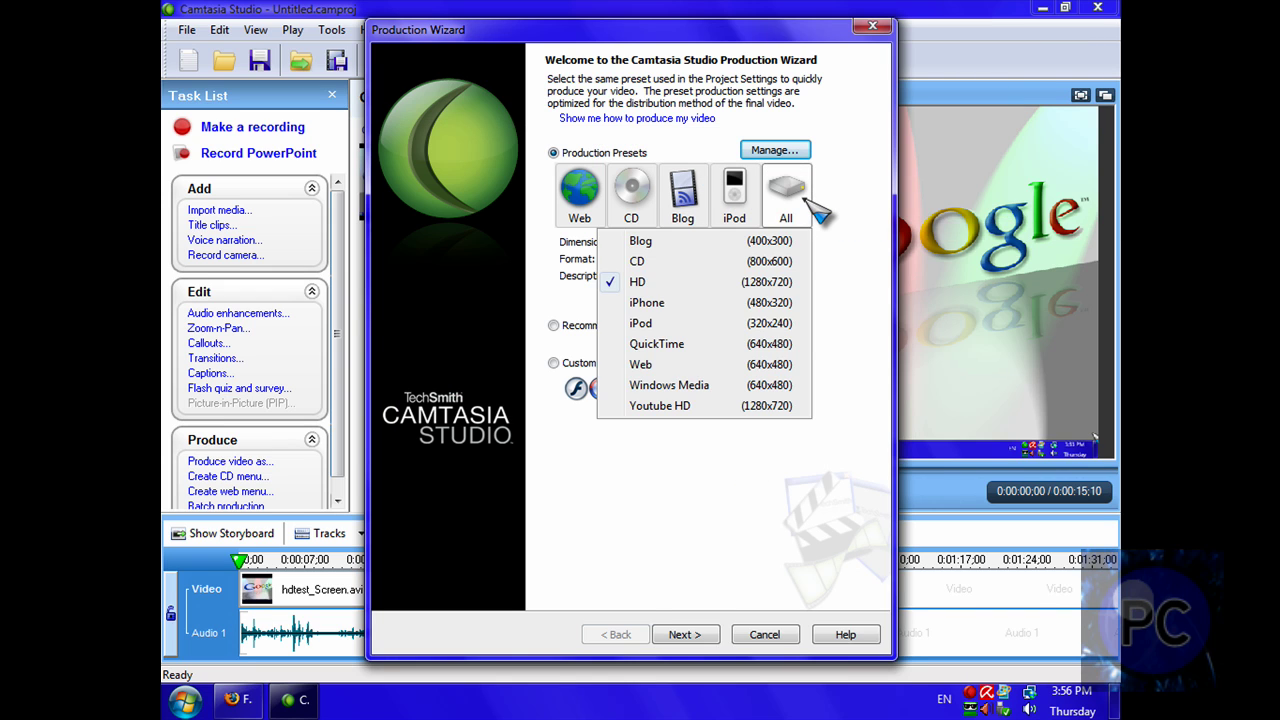
left_click(671, 285)
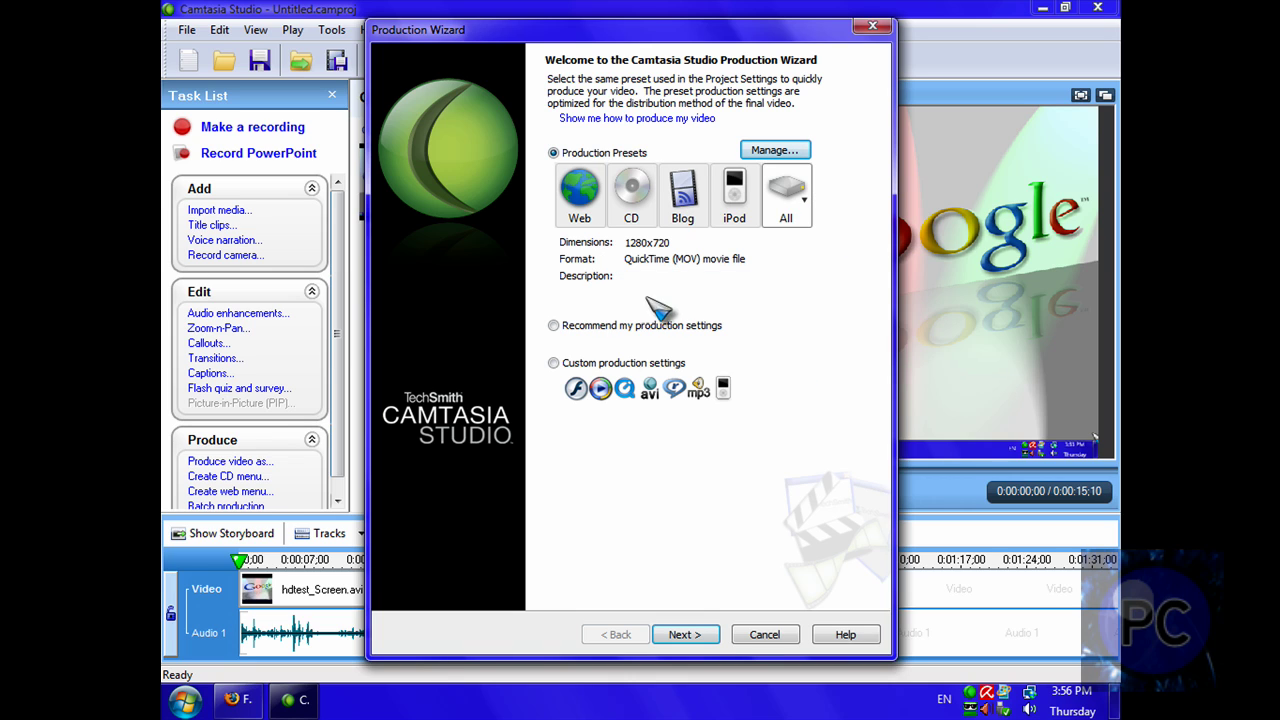
- Name the production 'test', keep the folder C:\Users\Owner\Desktop, and reach the Completing summary
left_click(684, 638)
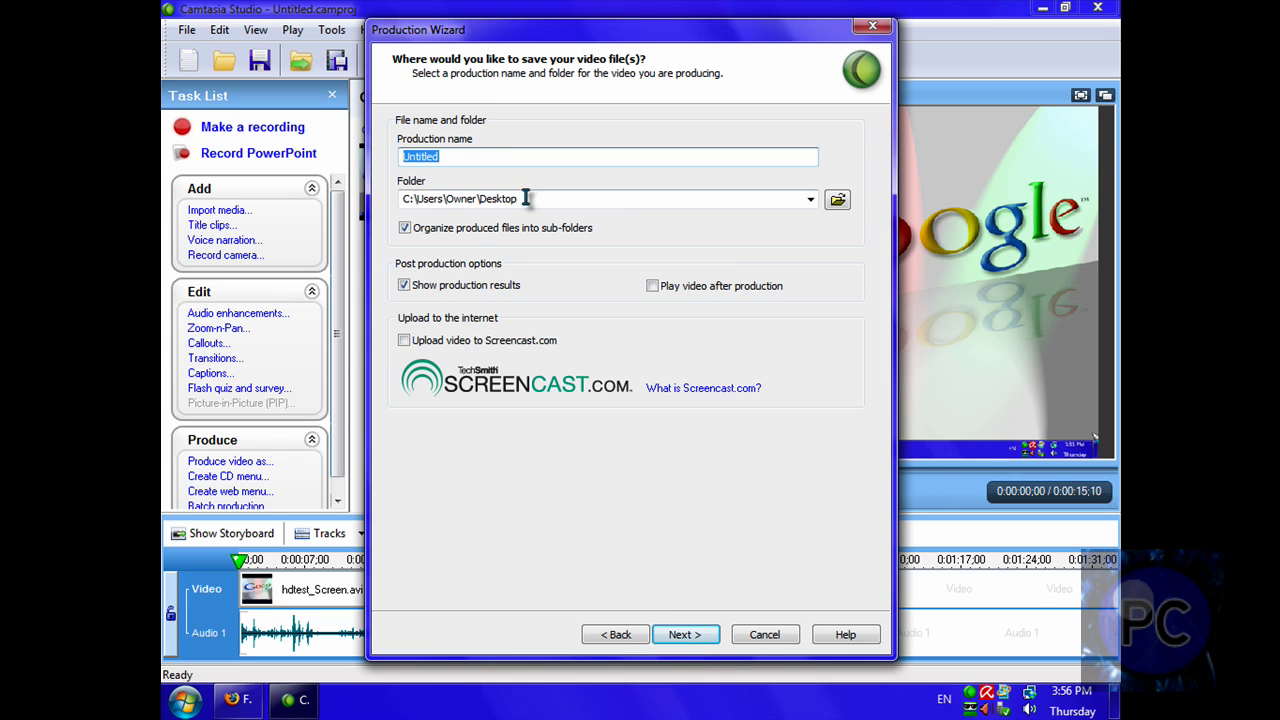
left_click(615, 634)
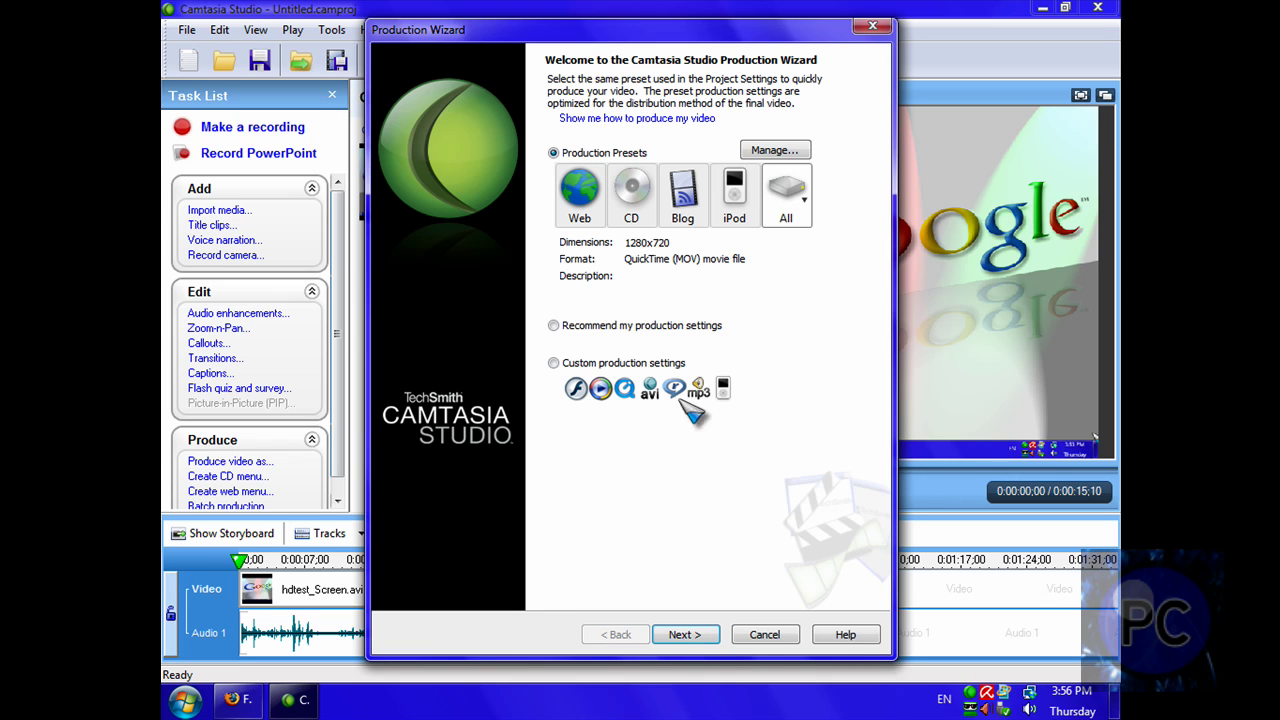
left_click(684, 638)
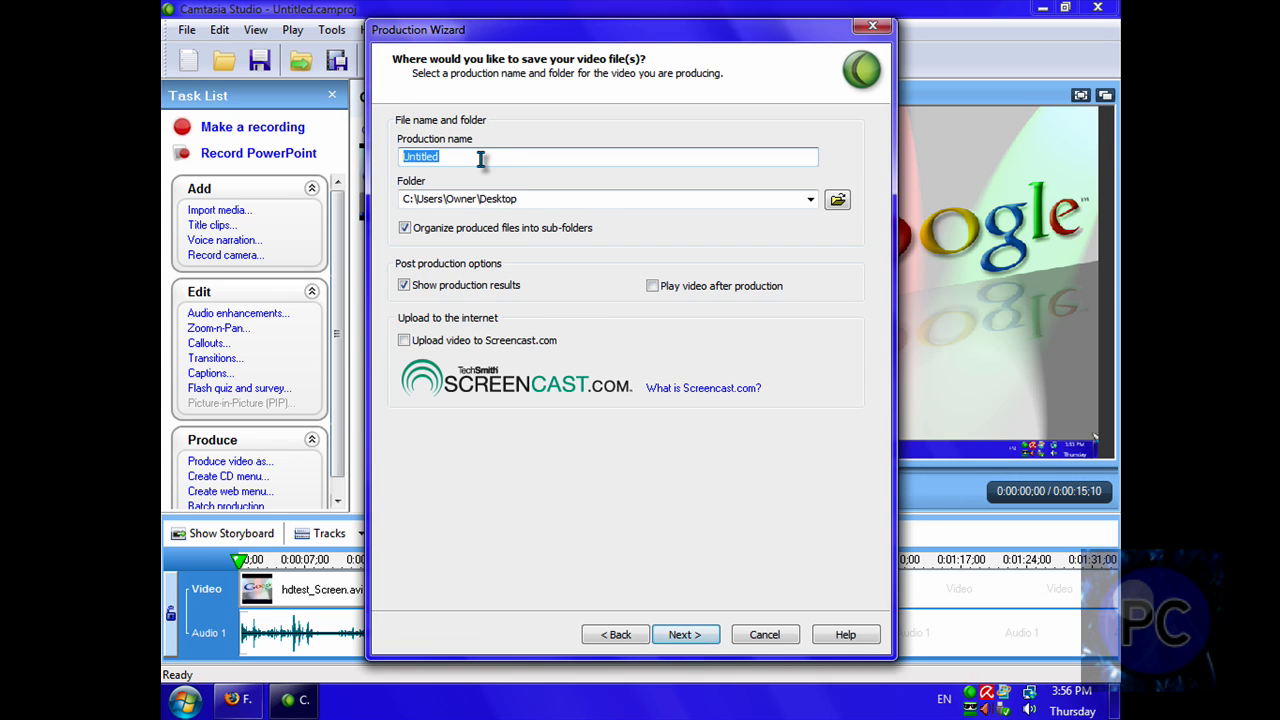
type("test")
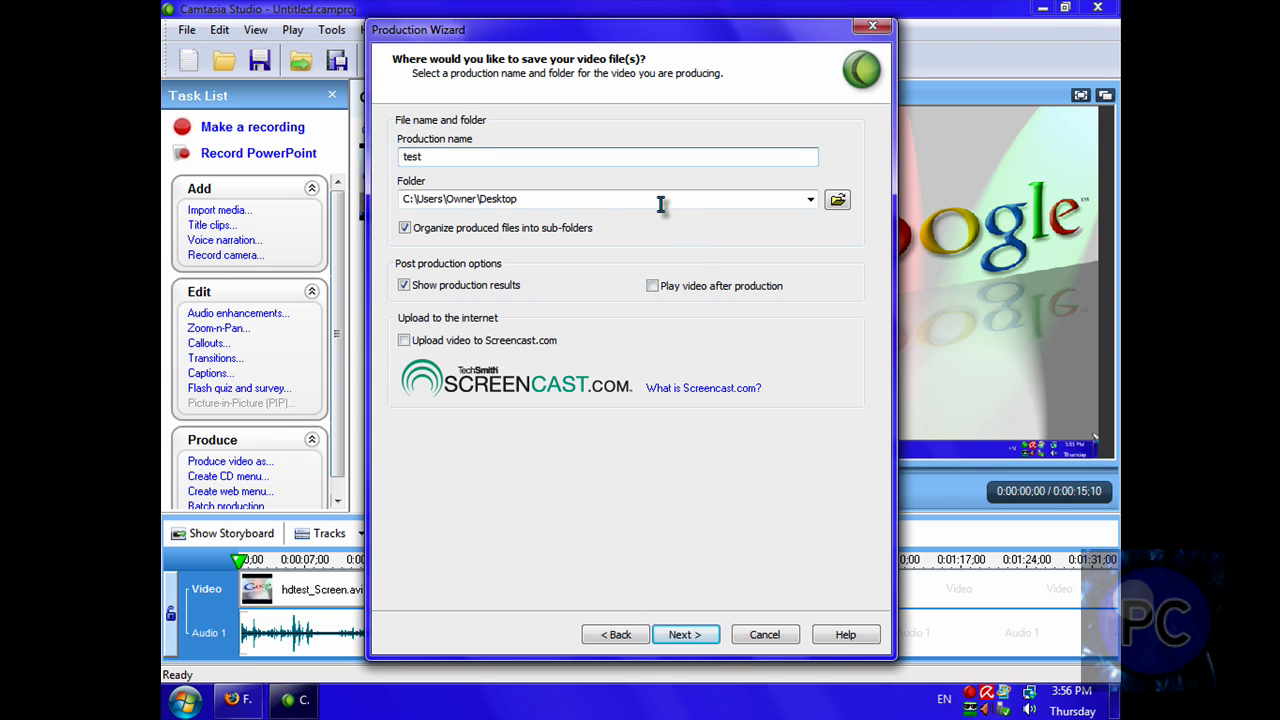
left_click_drag(663, 199, 297, 220)
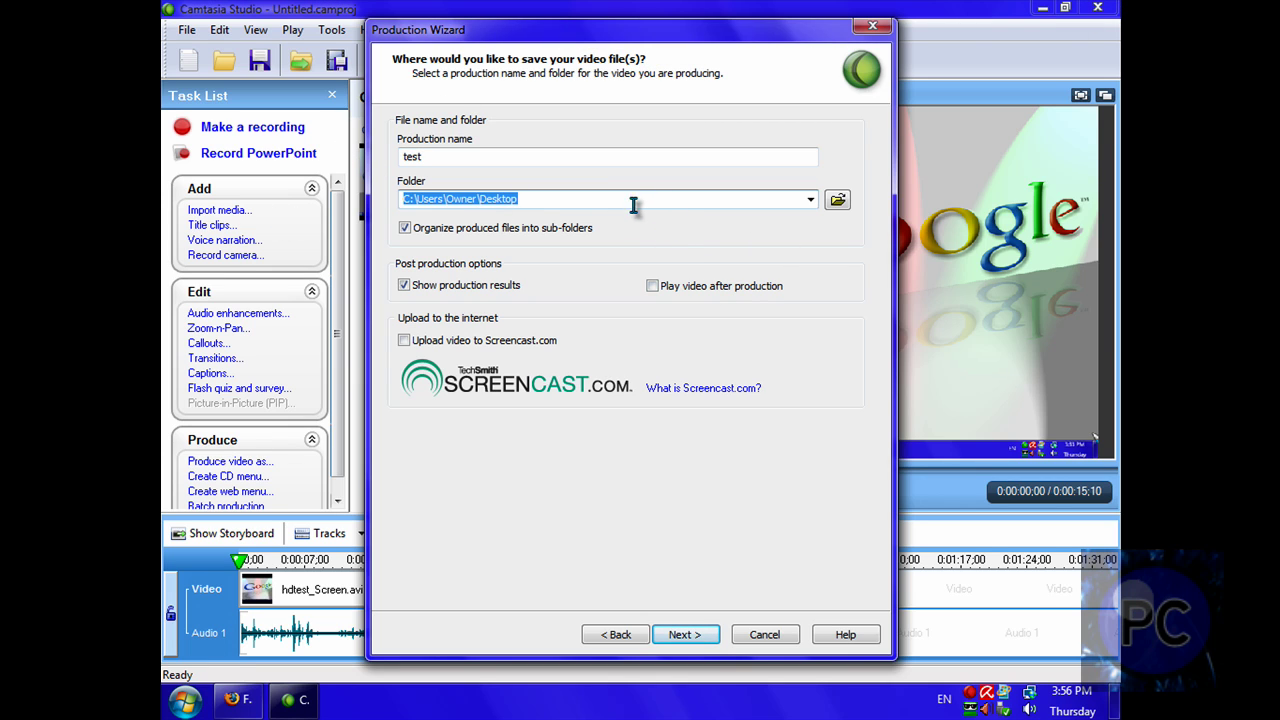
left_click(633, 204)
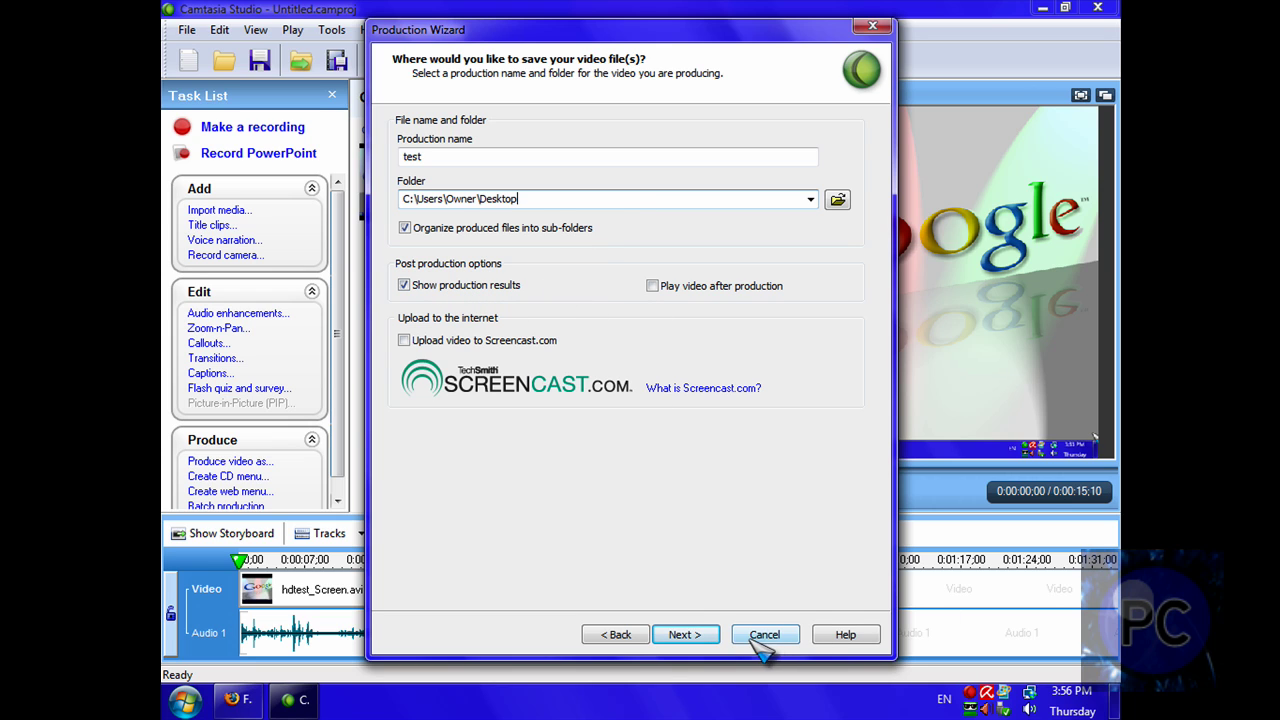
left_click(688, 635)
- Render the video and review the results: test.mov, 2.23 MB, 1280x720 H.264 with the HD preset
left_click(686, 635)
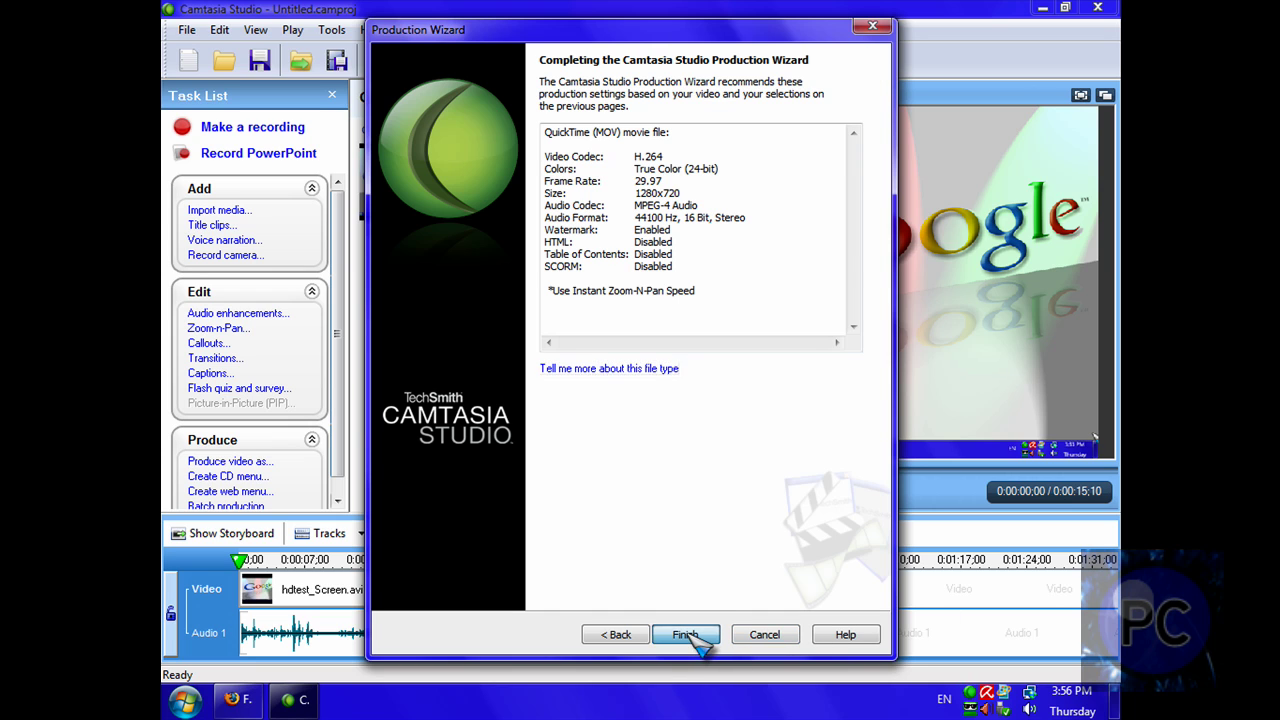
mouse_move(645, 263)
left_mouse_down()
mouse_move(600, 254)
mouse_move(651, 263)
mouse_move(645, 278)
left_mouse_up()
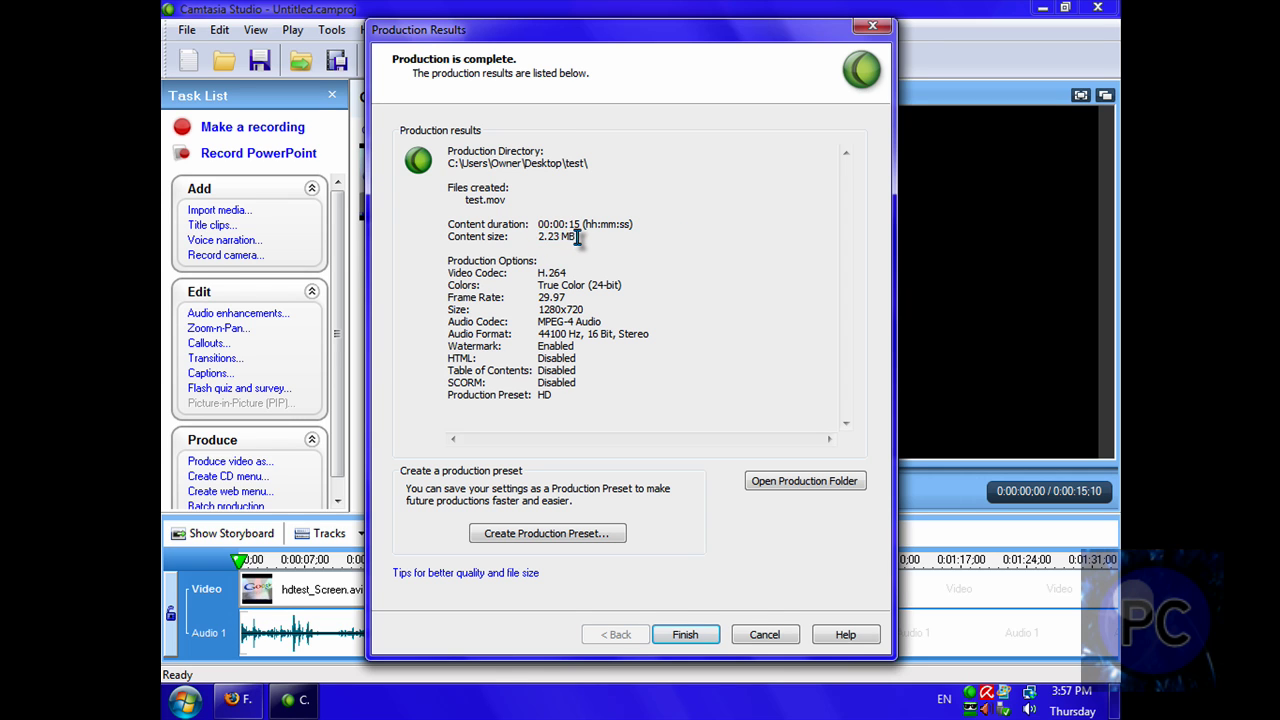
left_click_drag(640, 196, 566, 486)
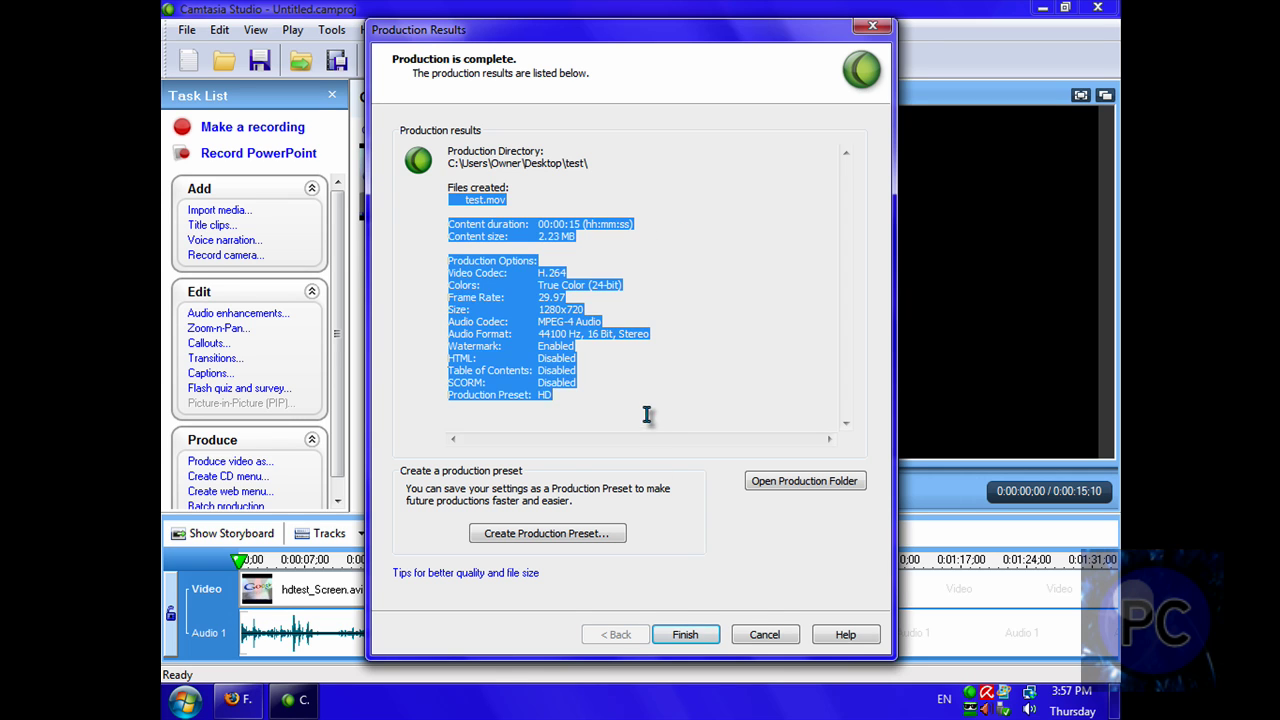
left_click_drag(610, 178, 668, 411)
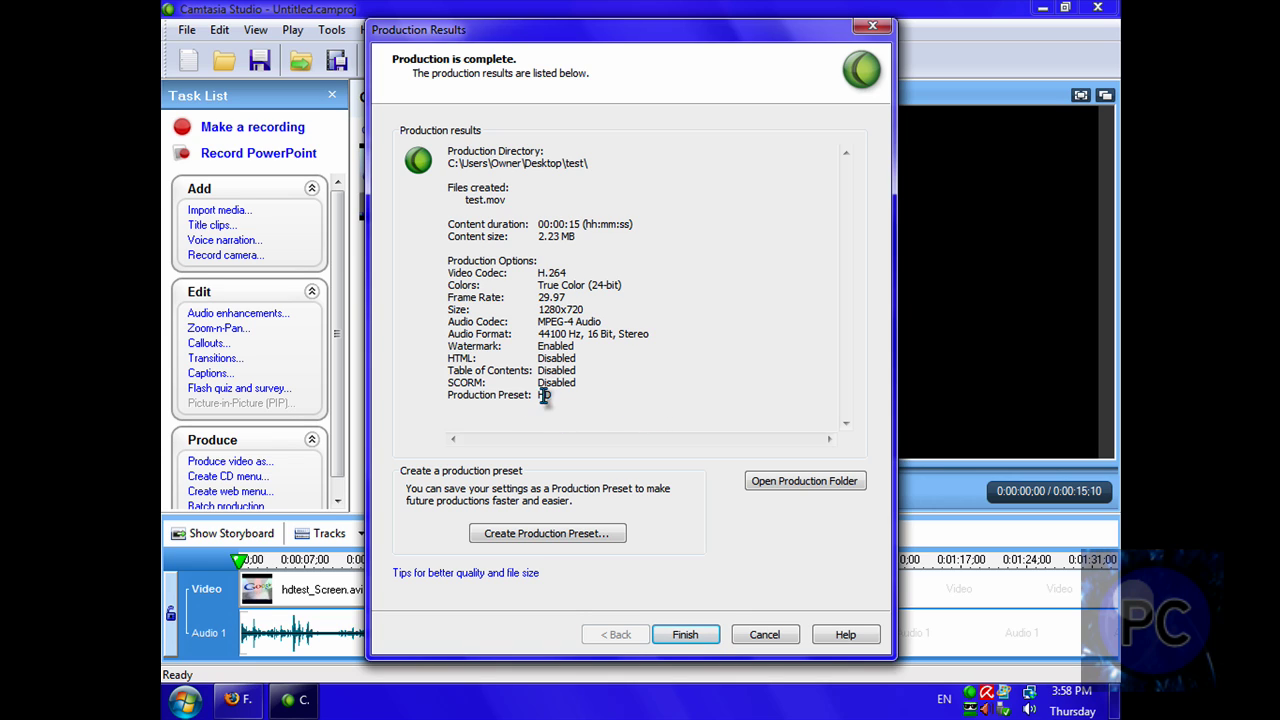
left_click_drag(577, 408, 686, 456)
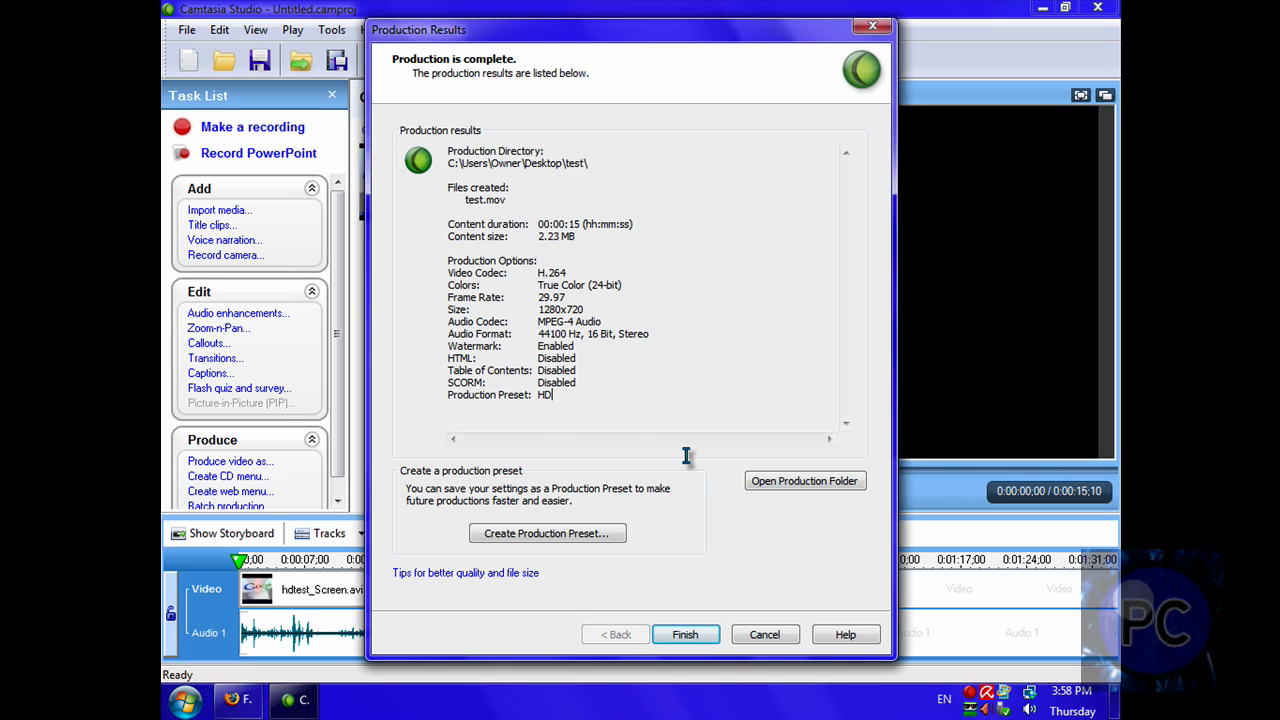
- Close the results, minimize Camtasia, and open the Desktop test folder to select test.mov
left_click(694, 638)
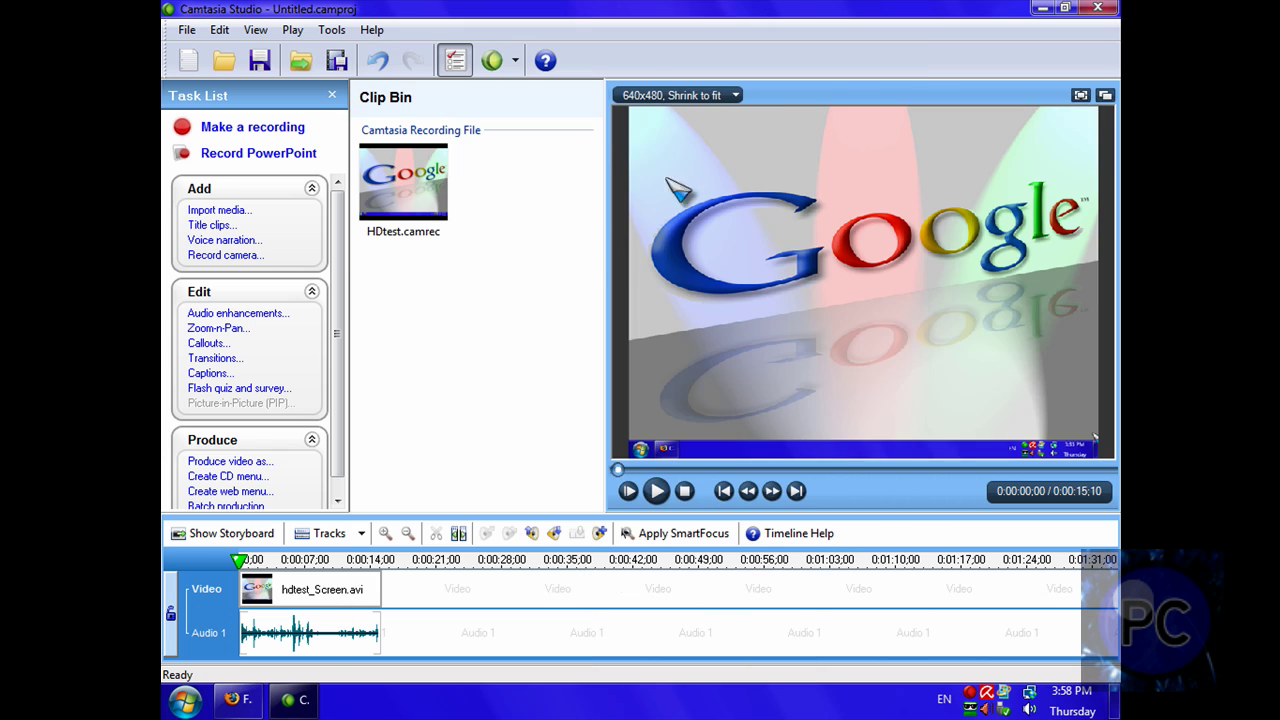
left_click(1041, 8)
left_click_drag(195, 20, 562, 280)
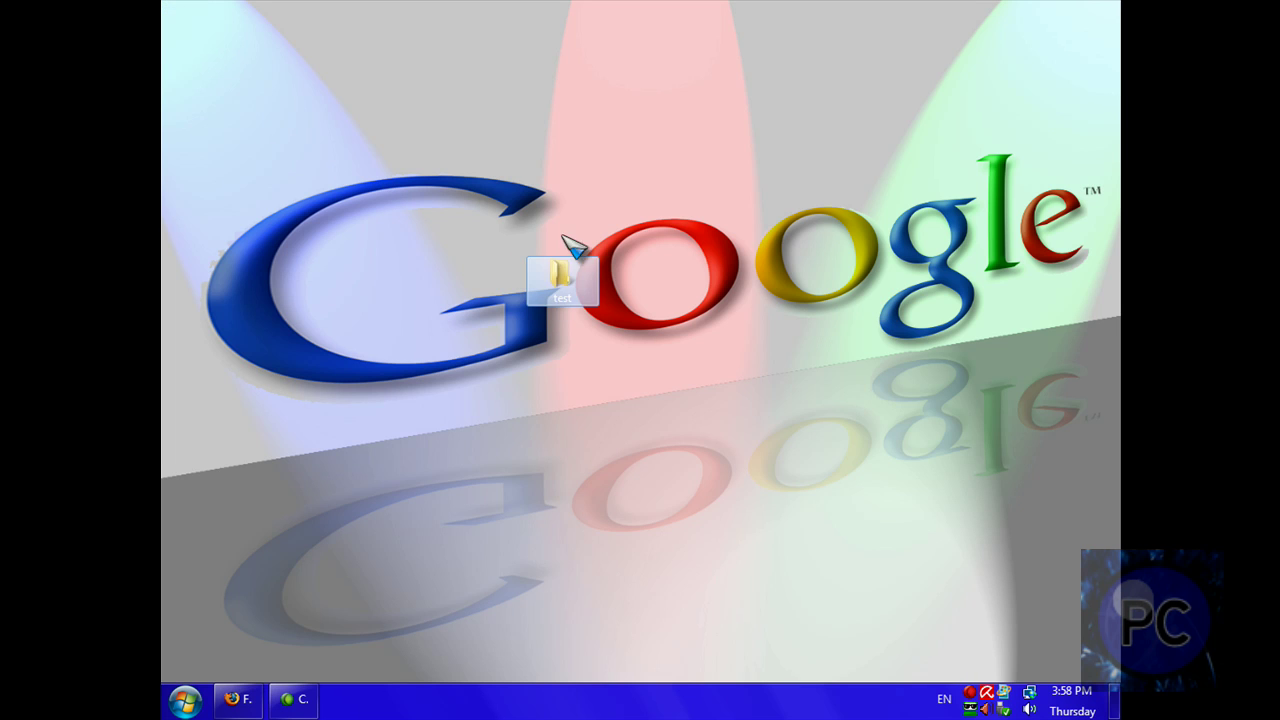
left_click_drag(518, 208, 750, 412)
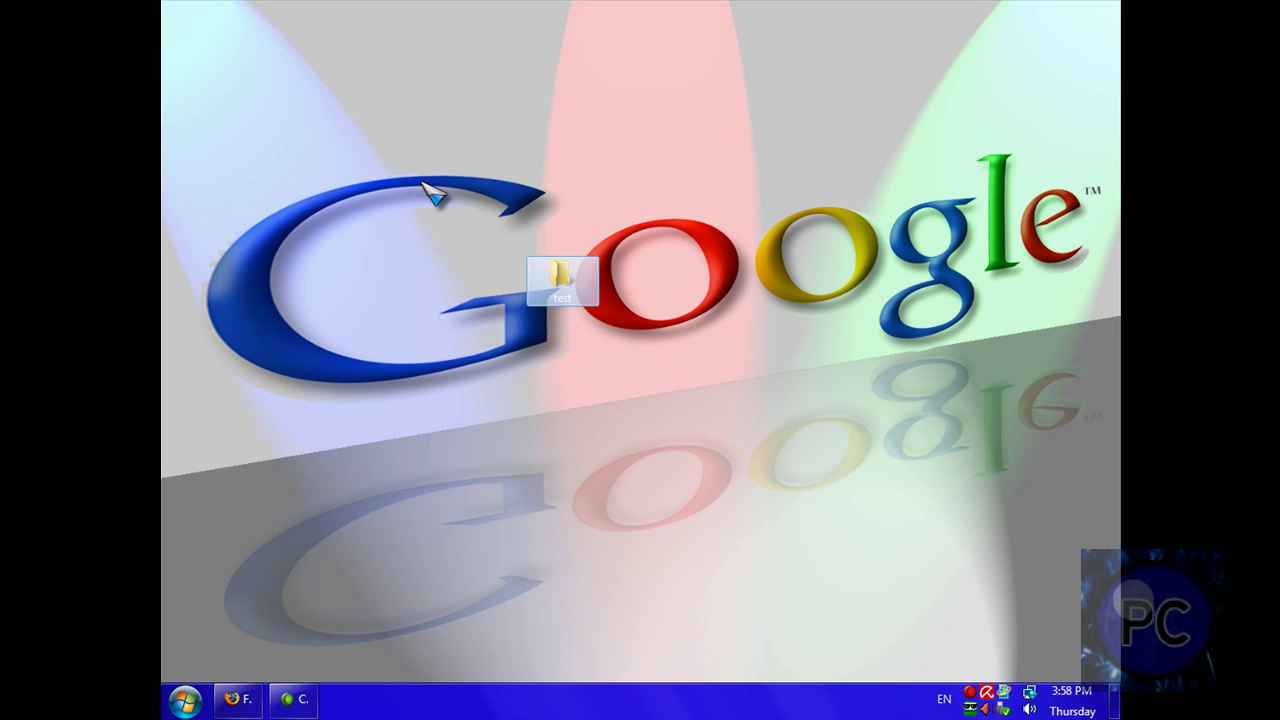
double_click(563, 277)
left_click(445, 205)
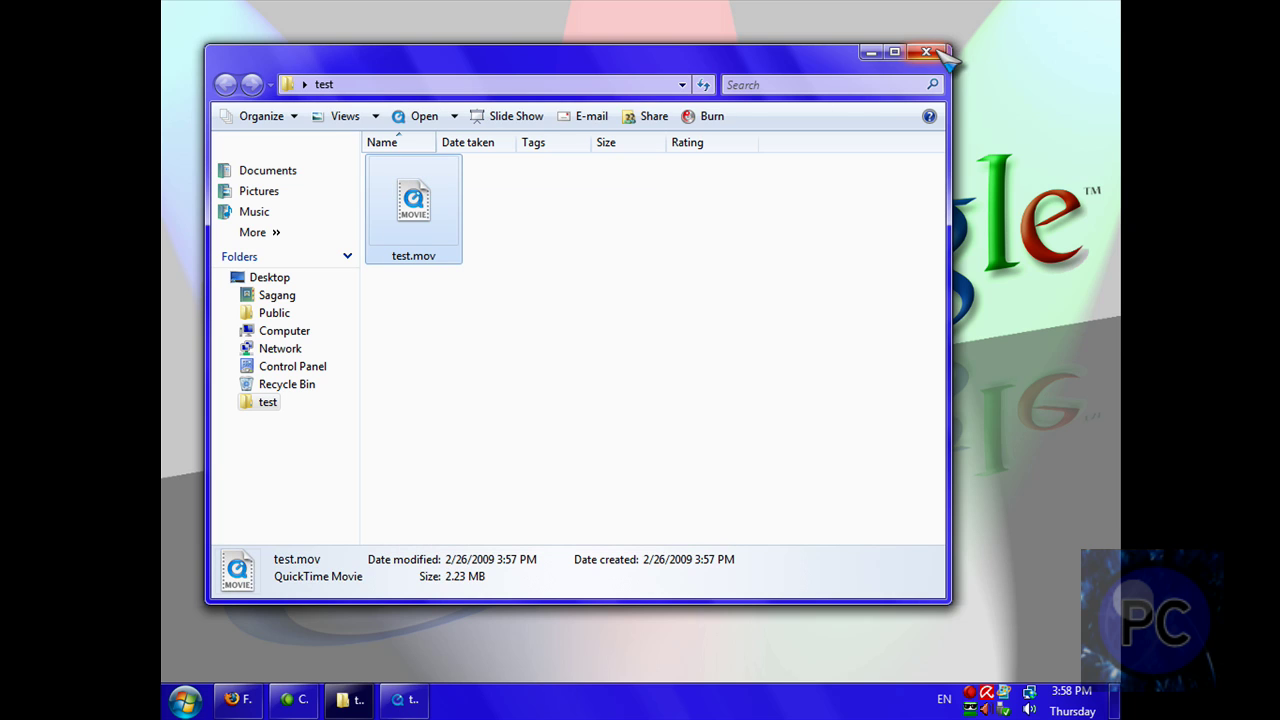
- Close the Explorer window and bring the QuickTime movie window fully into view
left_click(928, 52)
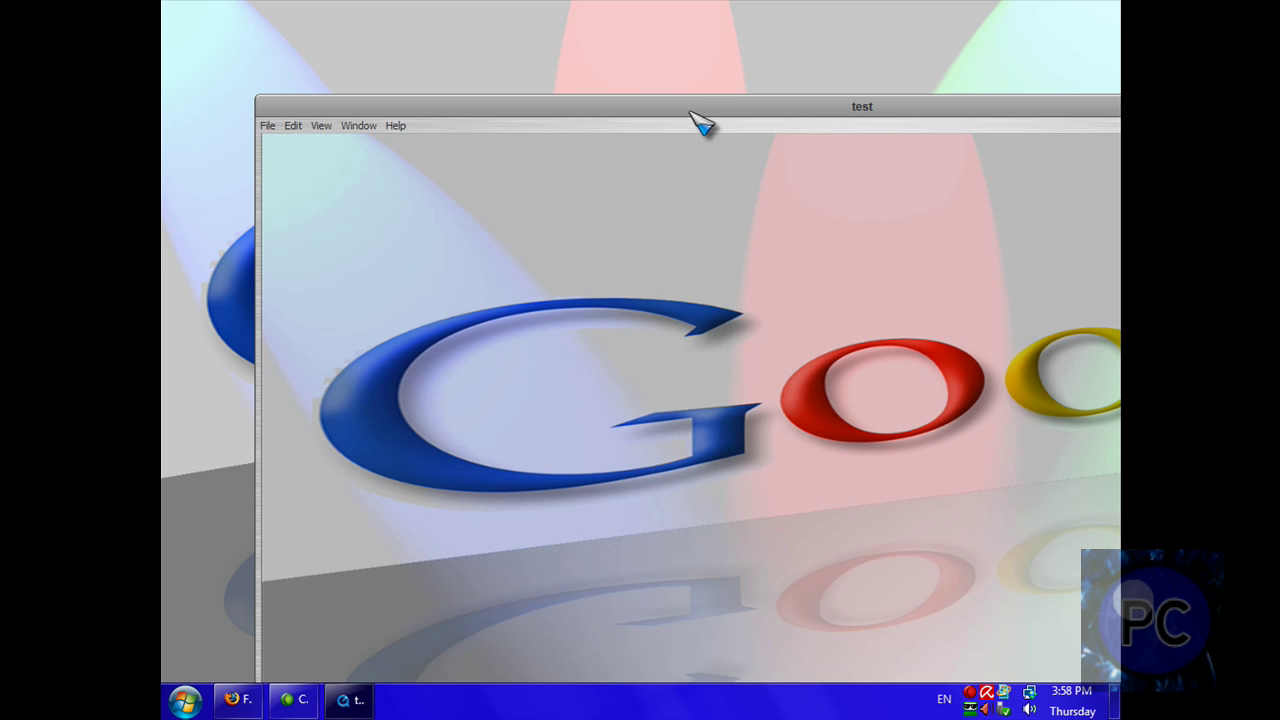
left_click_drag(689, 111, 499, 62)
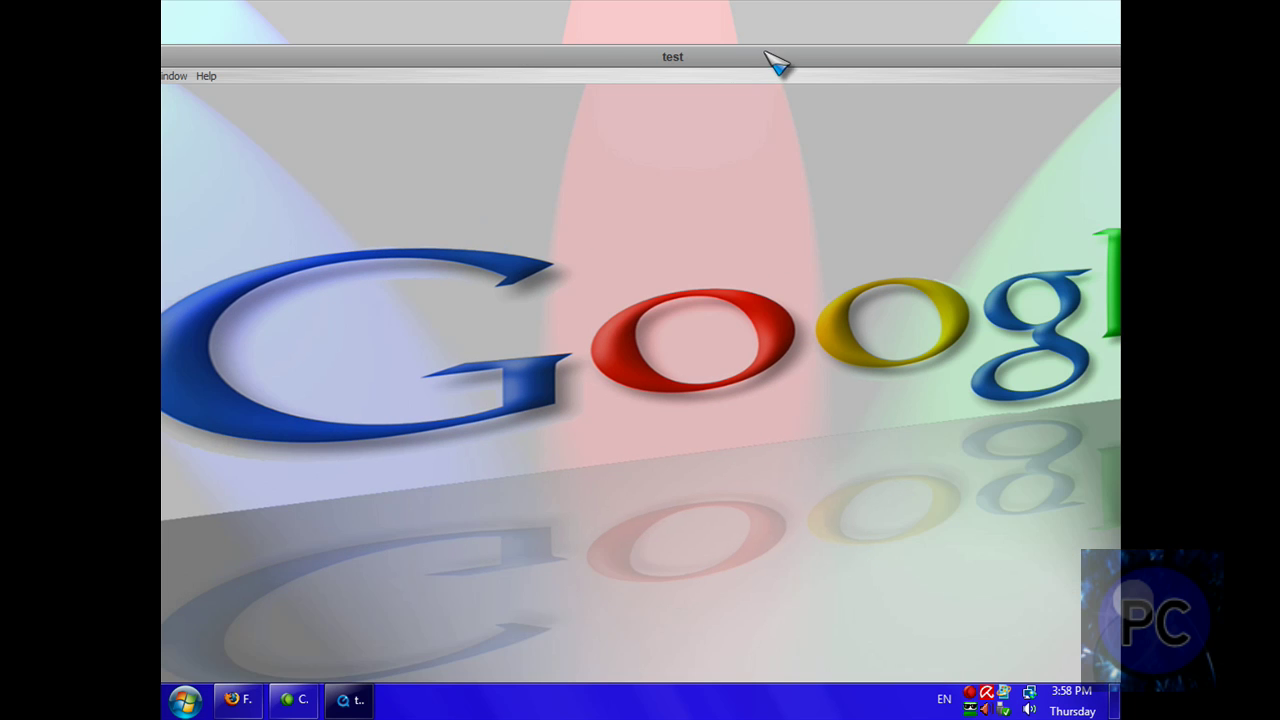
left_click_drag(809, 68, 669, 156)
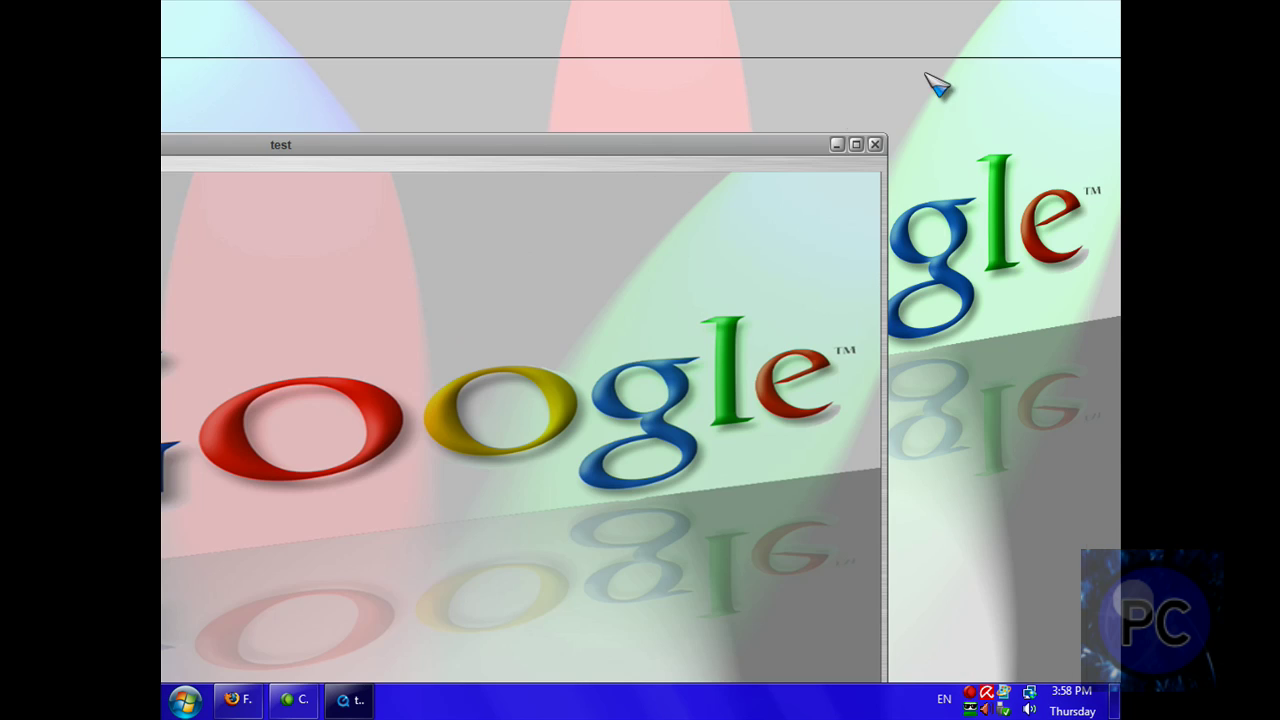
left_click_drag(937, 86, 860, 140)
- Watch the test movie, pause playback, then close QuickTime Player and select the desktop test folder
left_click(317, 155)
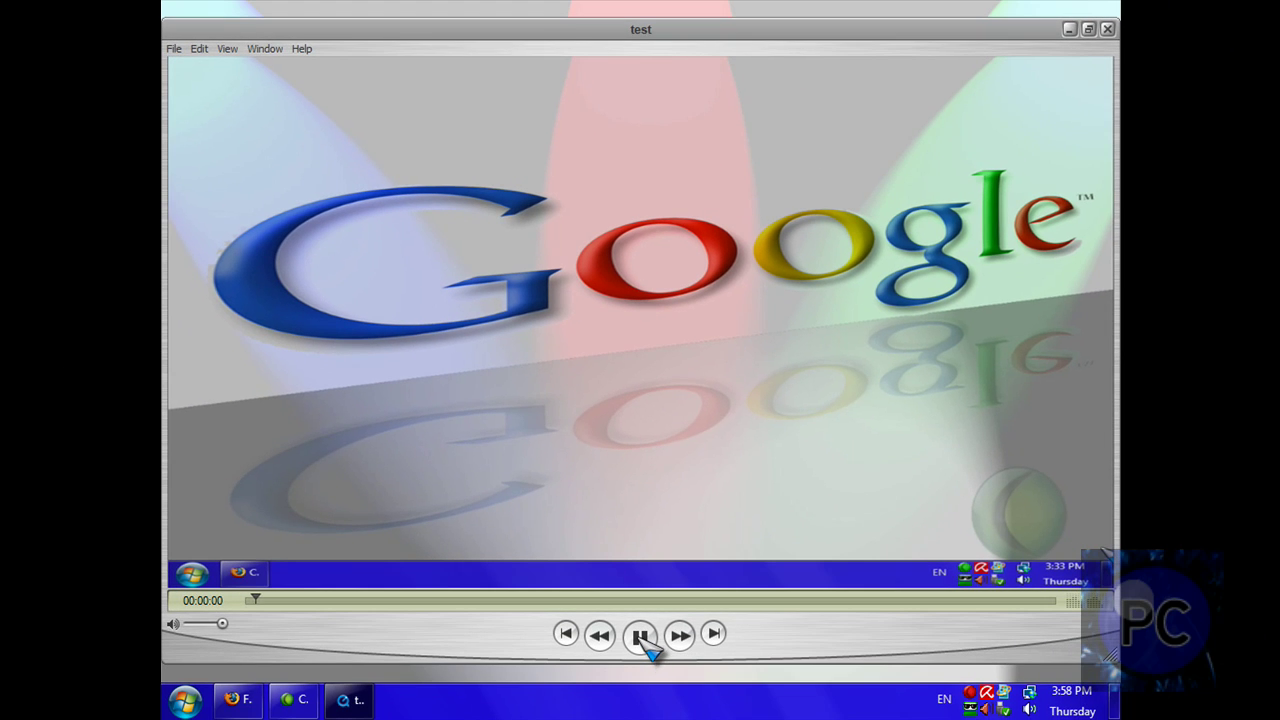
left_click(641, 636)
left_click(1107, 29)
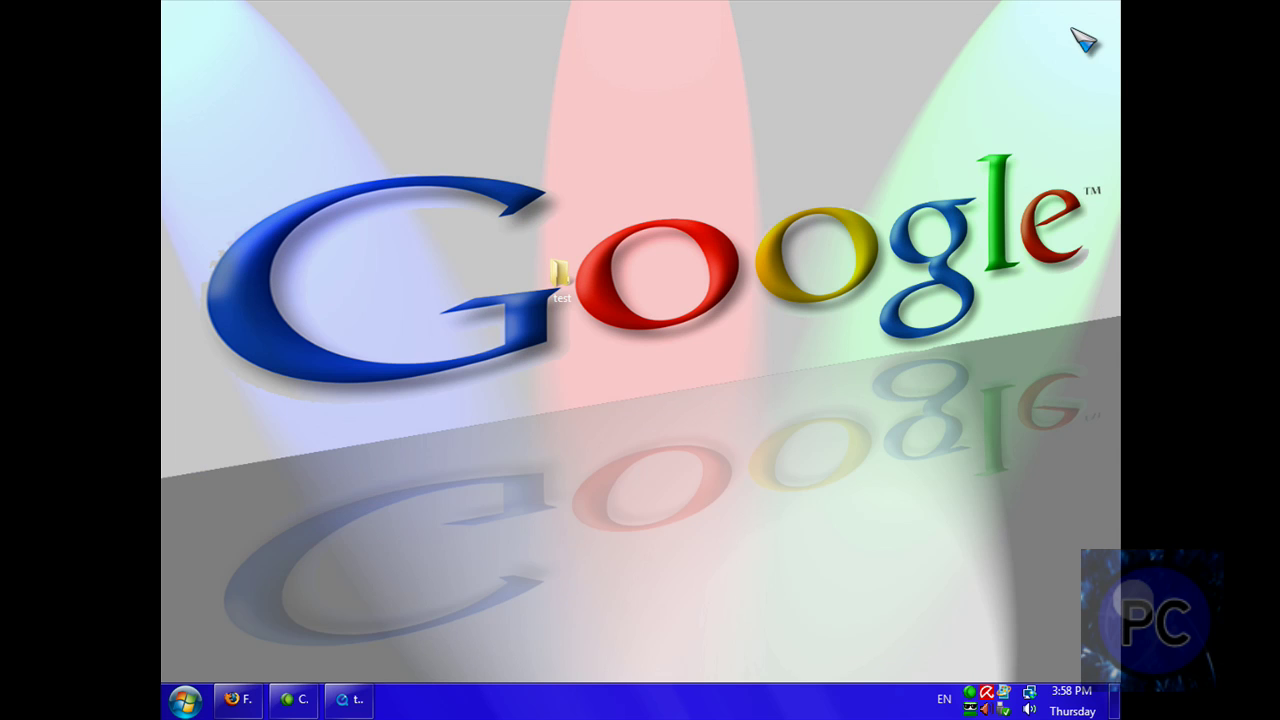
left_click(358, 700)
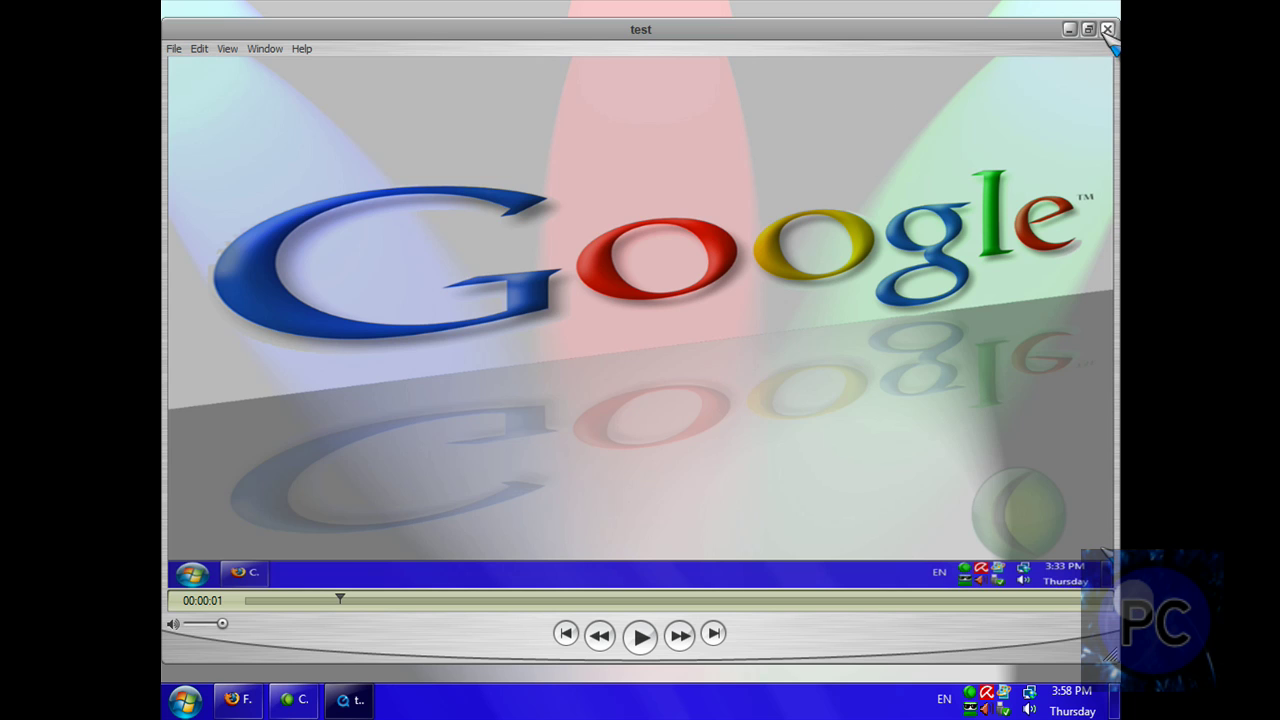
left_click(1107, 30)
left_click_drag(810, 424, 398, 202)
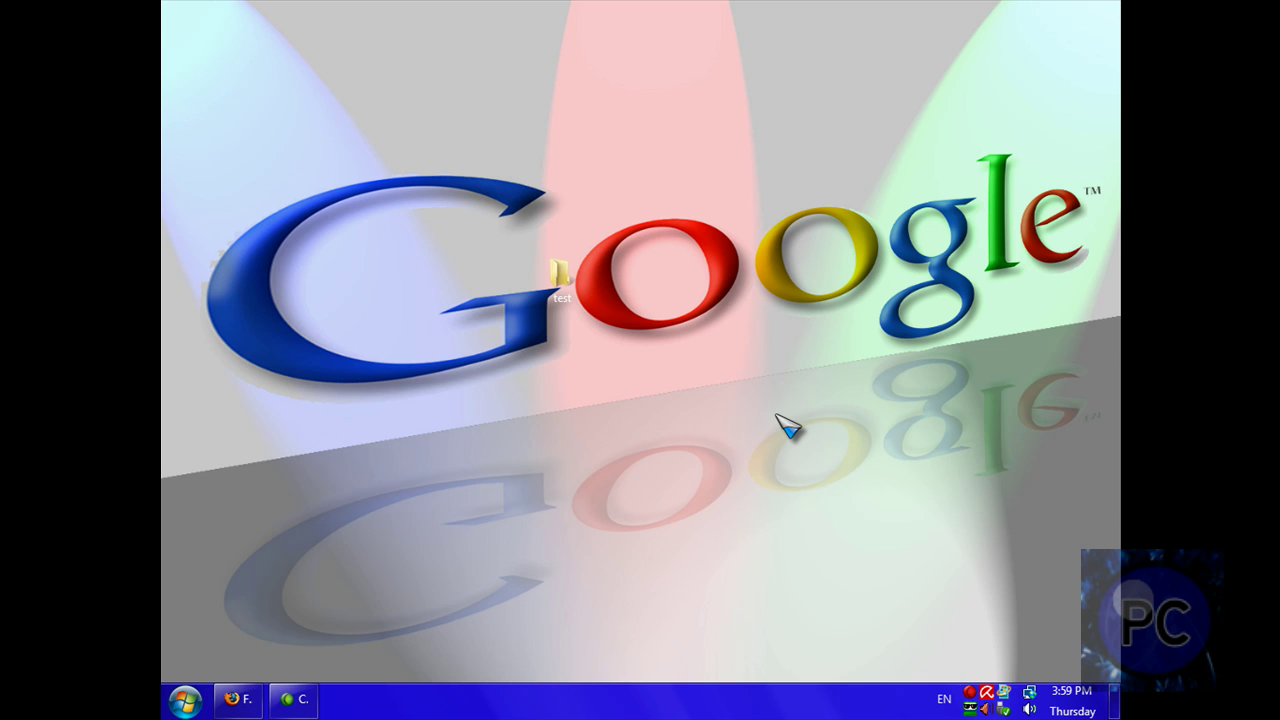
left_click_drag(726, 434, 305, 118)
left_click_drag(370, 188, 1118, 682)
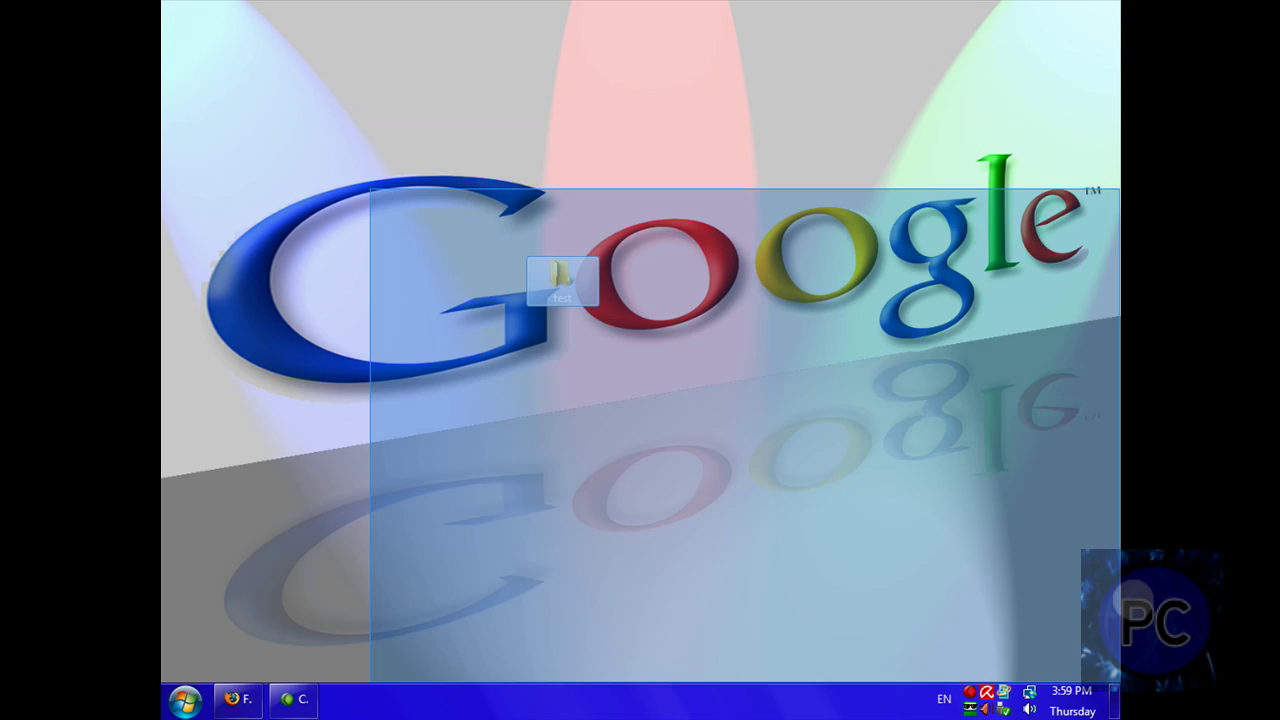
left_click_drag(794, 357, 1000, 643)
left_click_drag(923, 549, 343, 149)
left_click_drag(284, 103, 766, 457)
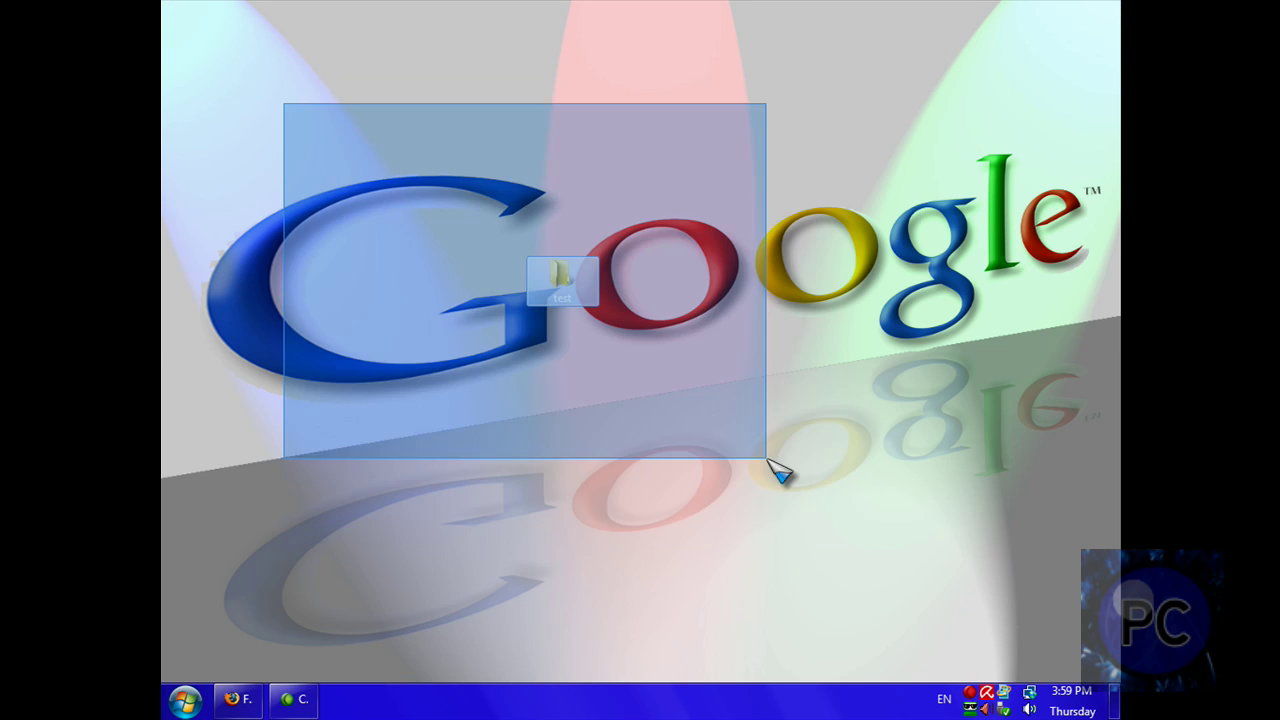
left_click_drag(482, 270, 737, 477)
left_click_drag(372, 138, 294, 154)
left_click_drag(232, 98, 752, 456)
left_click_drag(824, 514, 388, 208)
left_click_drag(380, 200, 538, 210)
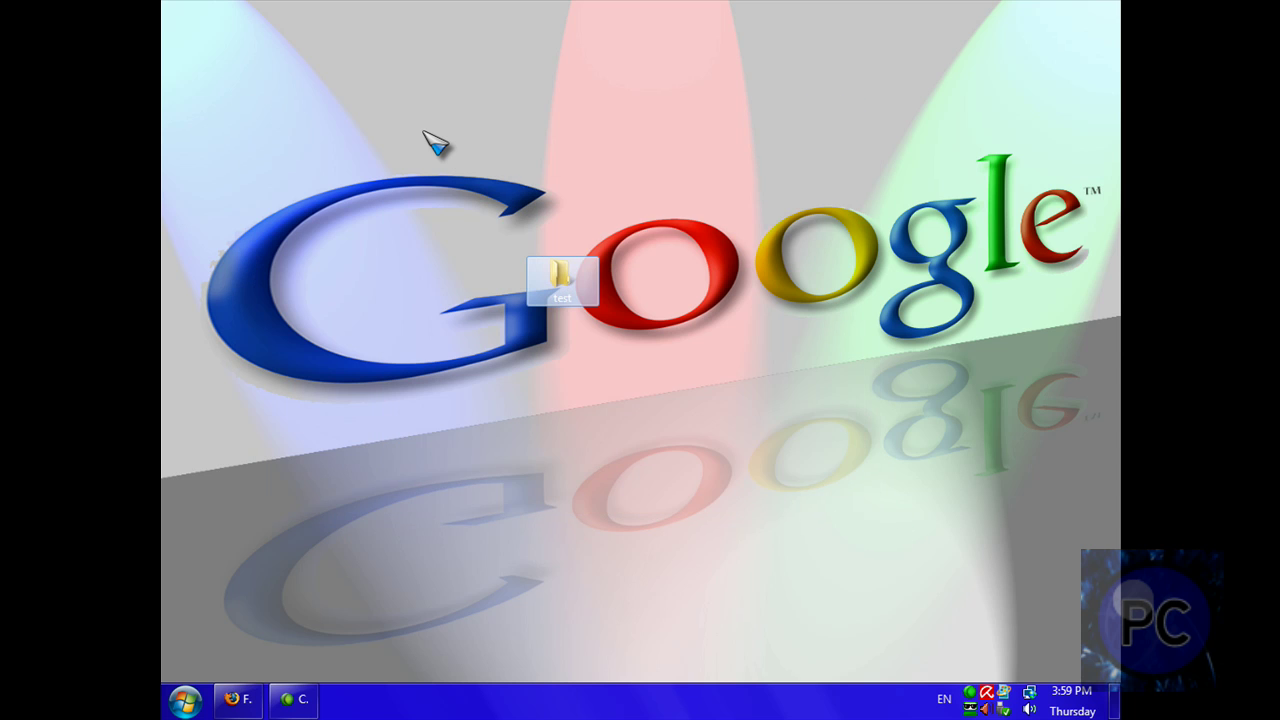
left_click(424, 132)
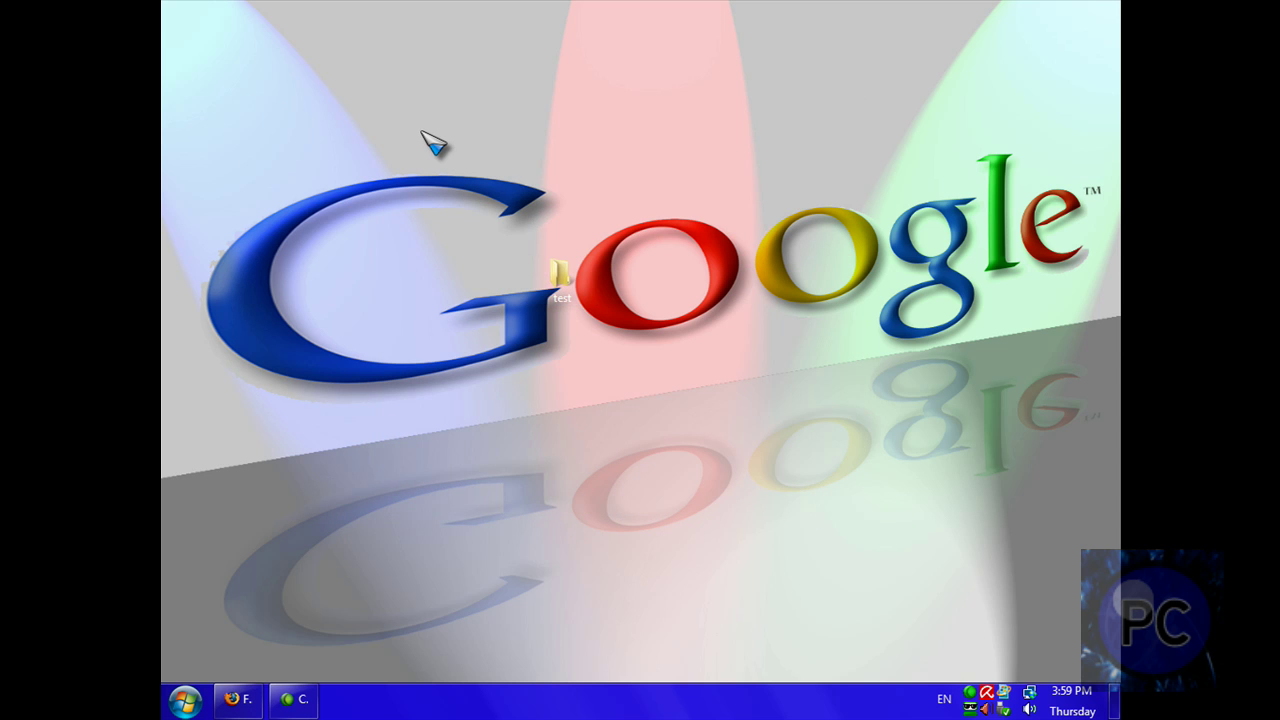